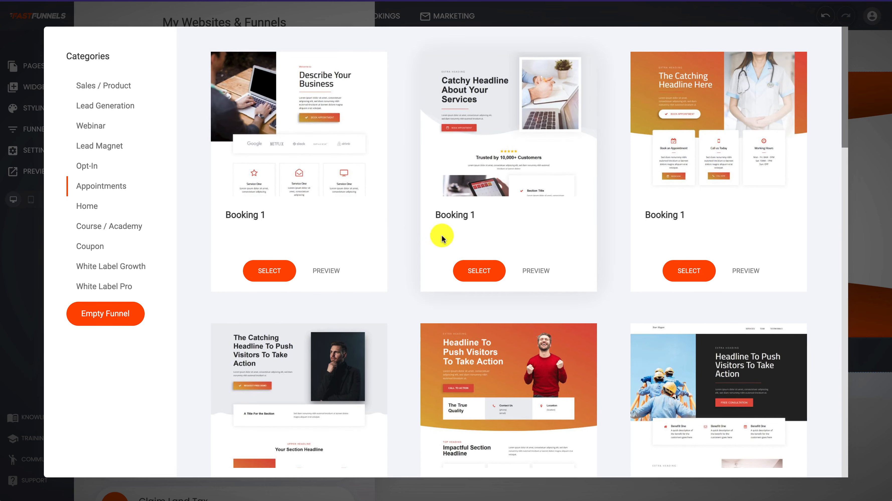
- Browse the Appointments templates and select the dark Booking 1 template with the man in the red sweater
{"action": "scroll", "coordinate": [430, 243], "scroll_direction": "down", "scroll_amount": 10}
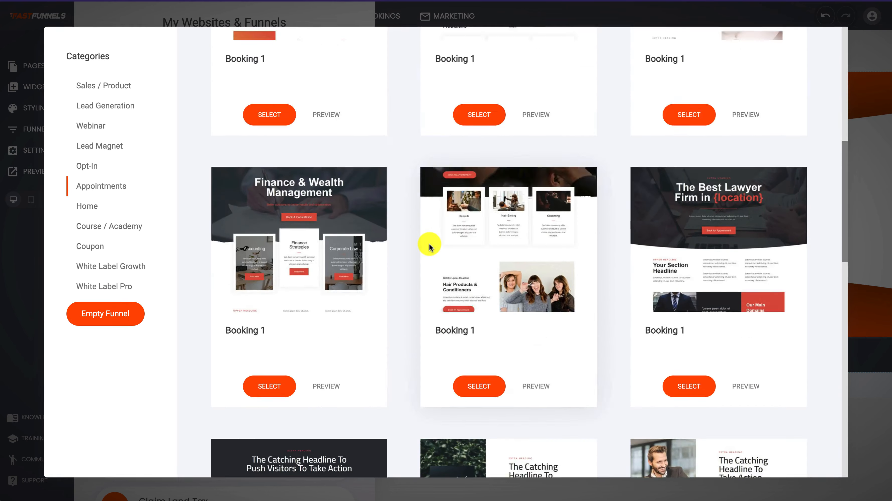
{"action": "scroll", "coordinate": [429, 243], "scroll_direction": "down", "scroll_amount": 15}
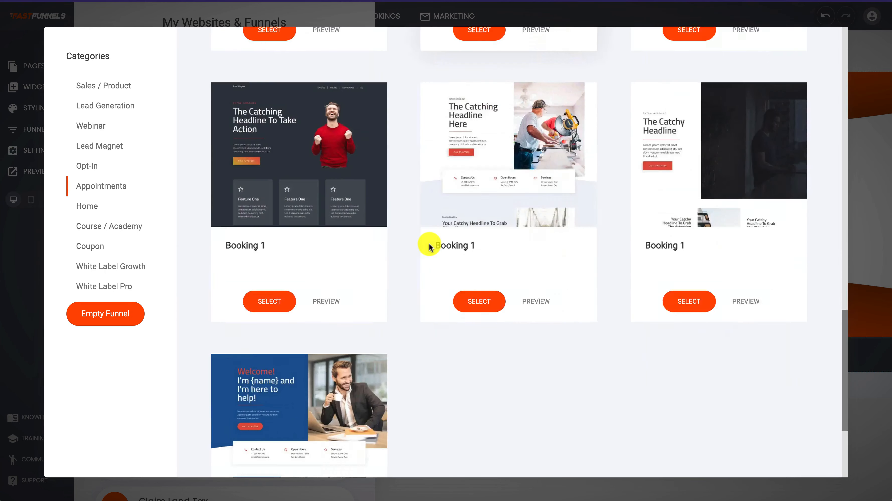
{"action": "scroll", "coordinate": [429, 244], "scroll_direction": "down", "scroll_amount": 2}
{"action": "scroll", "coordinate": [429, 243], "scroll_direction": "up", "scroll_amount": 2}
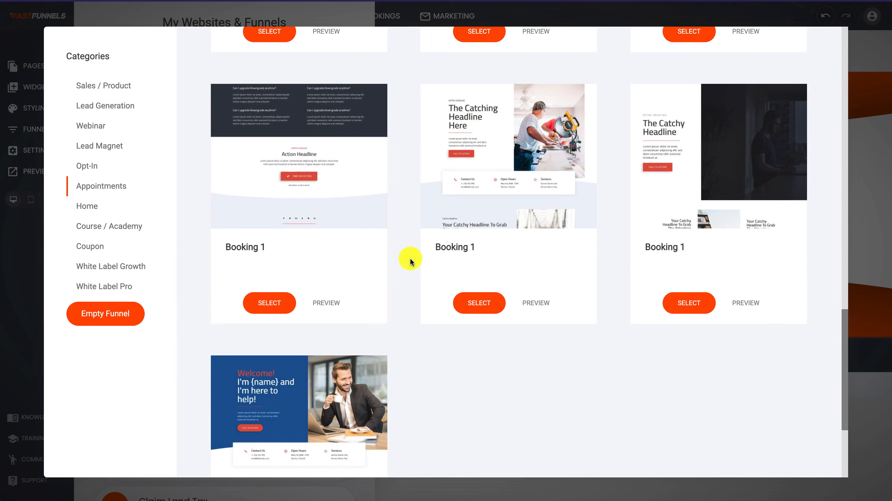
{"action": "left_click", "coordinate": [277, 303]}
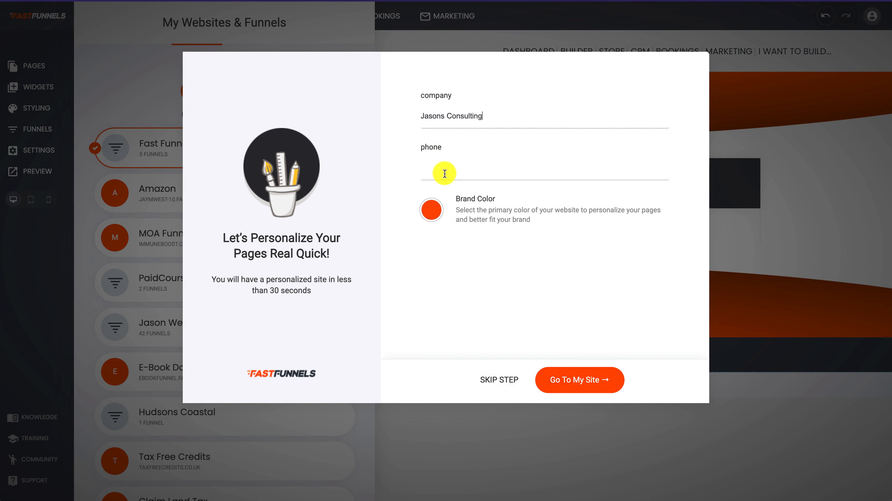
- Personalize the site with the company Jasons Consulting, a phone number and the amber-yellow brand color, and continue to the site
{"action": "left_click", "coordinate": [438, 211]}
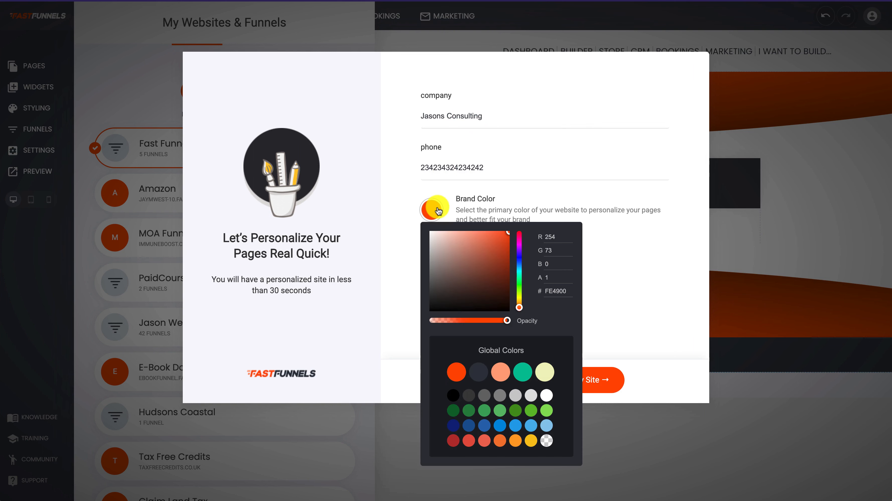
{"action": "left_click", "coordinate": [530, 441]}
{"action": "left_click", "coordinate": [646, 240]}
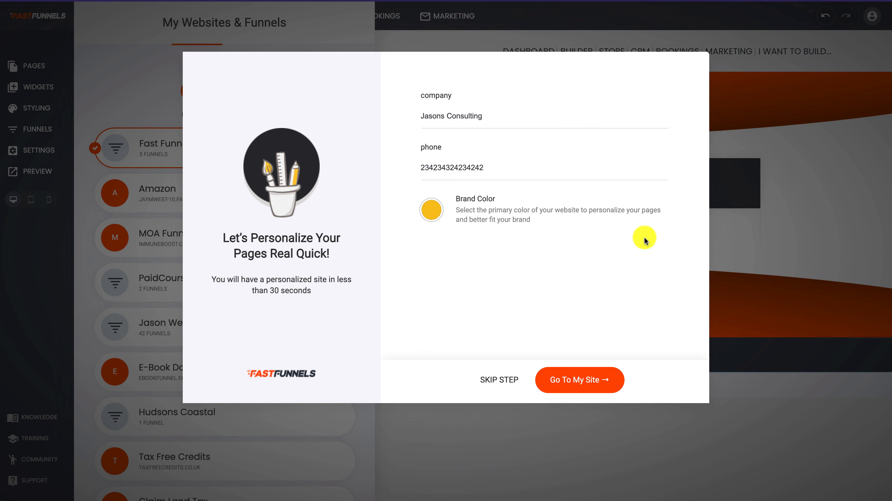
{"action": "left_click", "coordinate": [591, 386]}
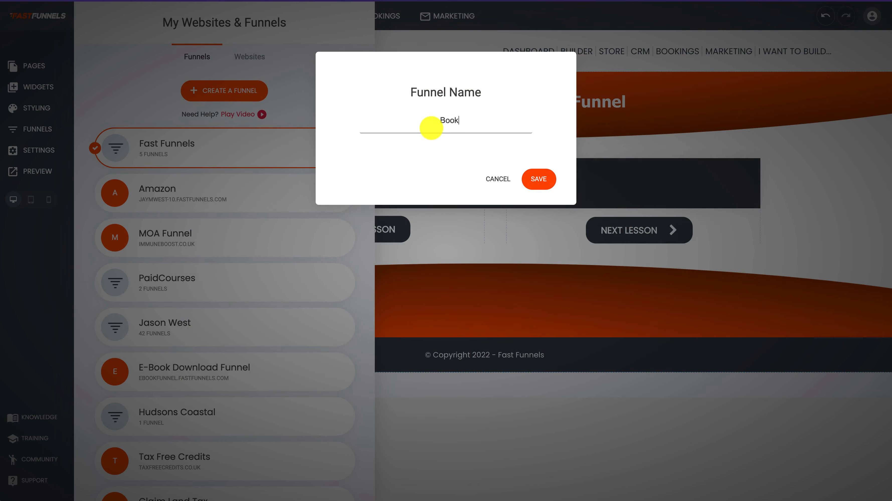
- Name the new funnel Bookings and save it
{"action": "type", "text": "Bookings"}
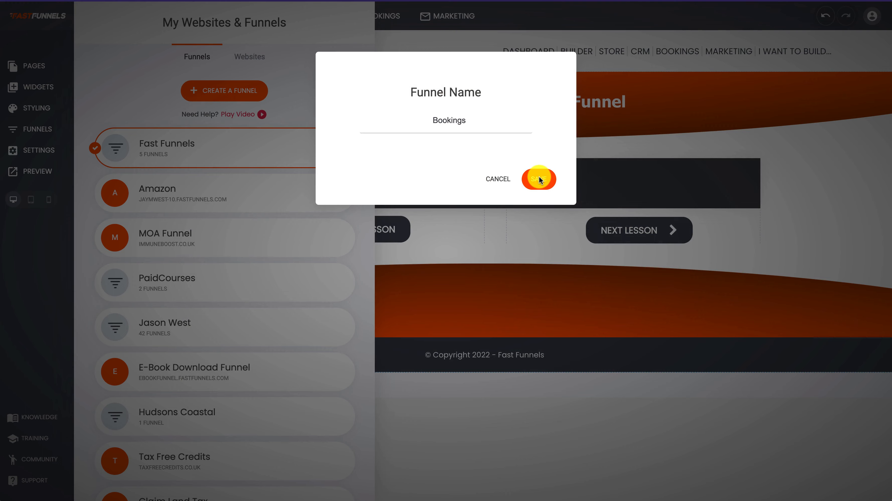
{"action": "left_click", "coordinate": [545, 183]}
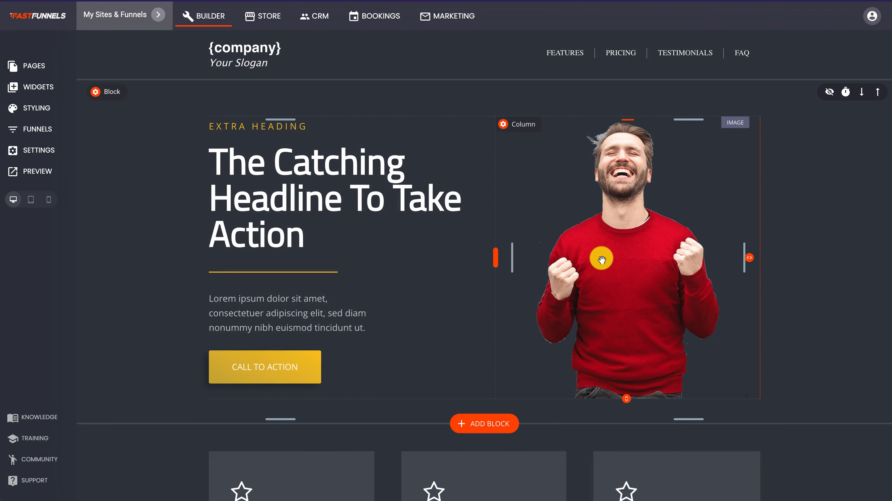
- Review the landing page, preview its call-to-action booking flow with the 15:30 slot on Feb 3 2022, and close the preview
{"action": "scroll", "coordinate": [601, 258], "scroll_direction": "down", "scroll_amount": 15}
{"action": "scroll", "coordinate": [601, 258], "scroll_direction": "down", "scroll_amount": 20}
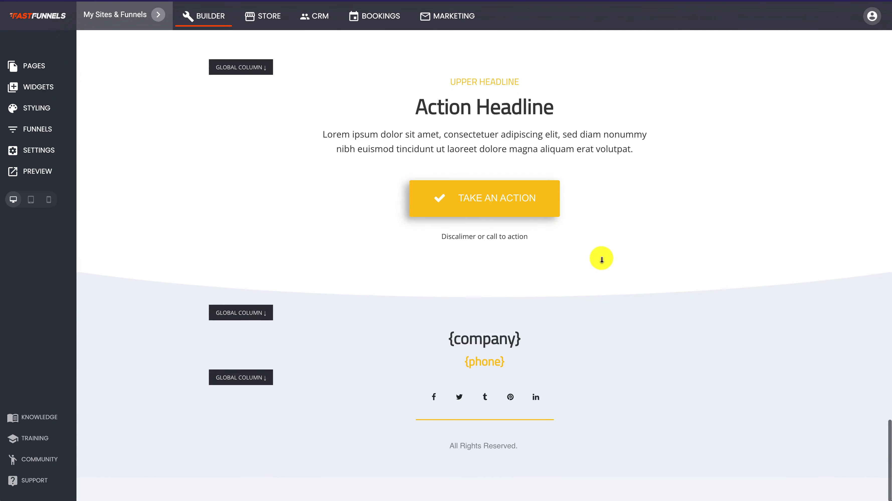
{"action": "scroll", "coordinate": [601, 258], "scroll_direction": "up", "scroll_amount": 20}
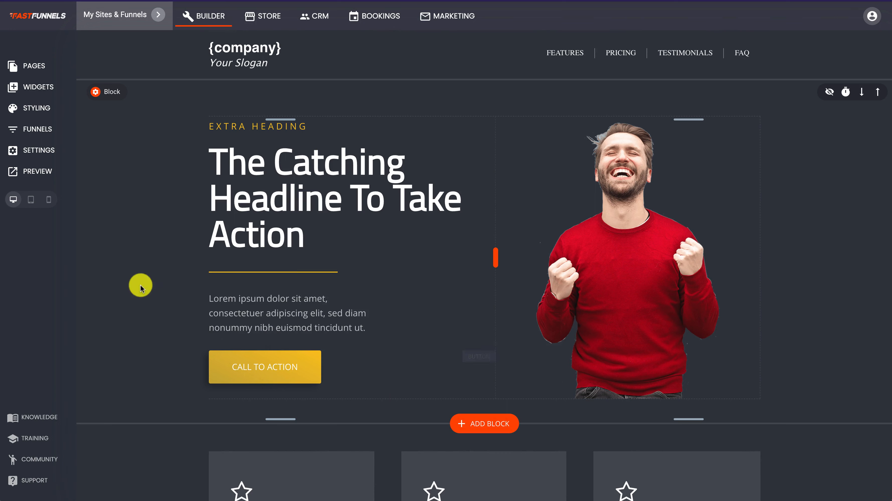
{"action": "left_click", "coordinate": [39, 172]}
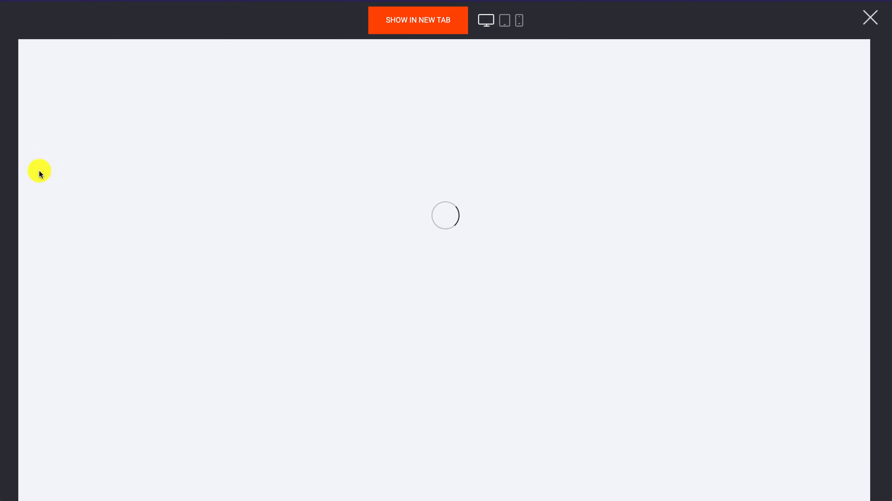
{"action": "scroll", "coordinate": [534, 243], "scroll_direction": "down", "scroll_amount": 2}
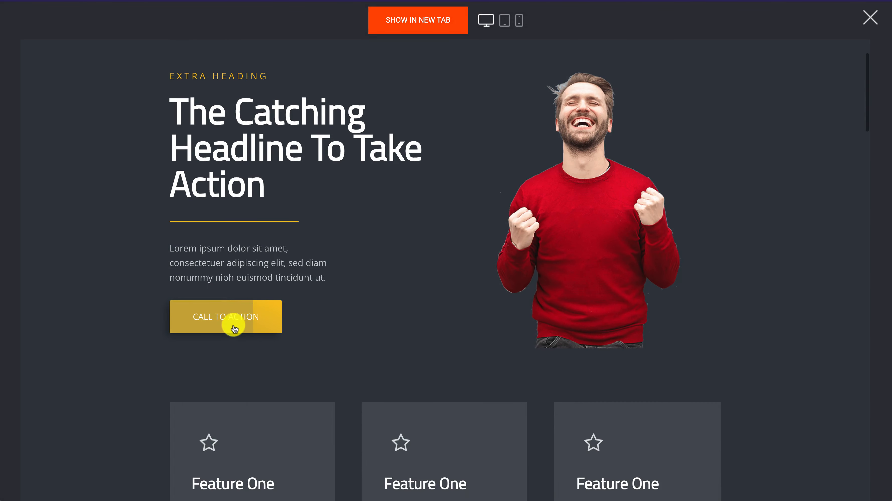
{"action": "left_click", "coordinate": [231, 316]}
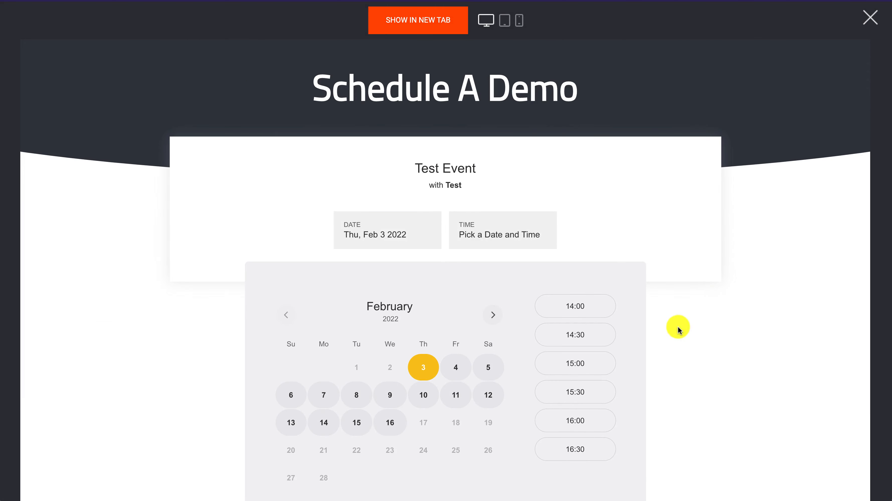
{"action": "scroll", "coordinate": [672, 324], "scroll_direction": "down", "scroll_amount": 4}
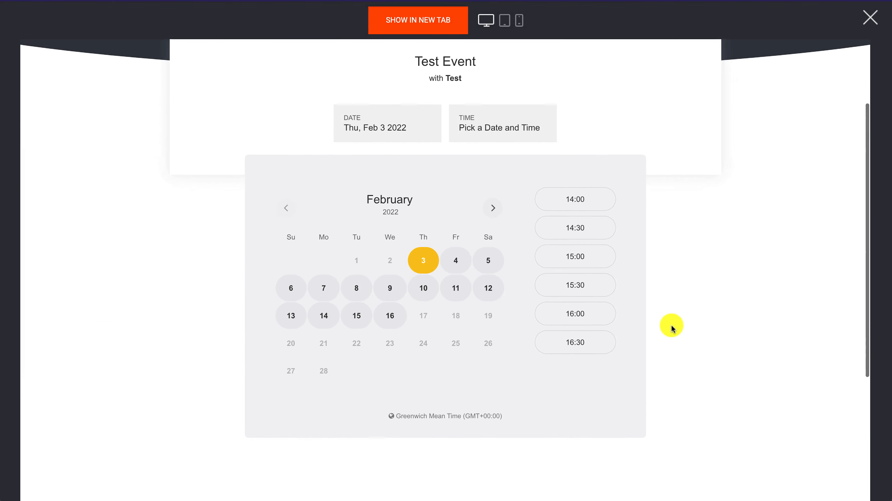
{"action": "left_click", "coordinate": [554, 255]}
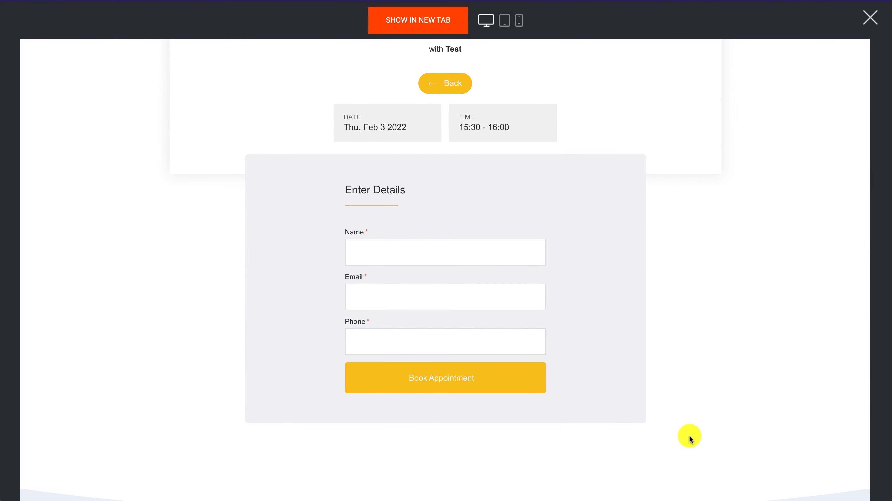
{"action": "scroll", "coordinate": [652, 340], "scroll_direction": "up", "scroll_amount": 4}
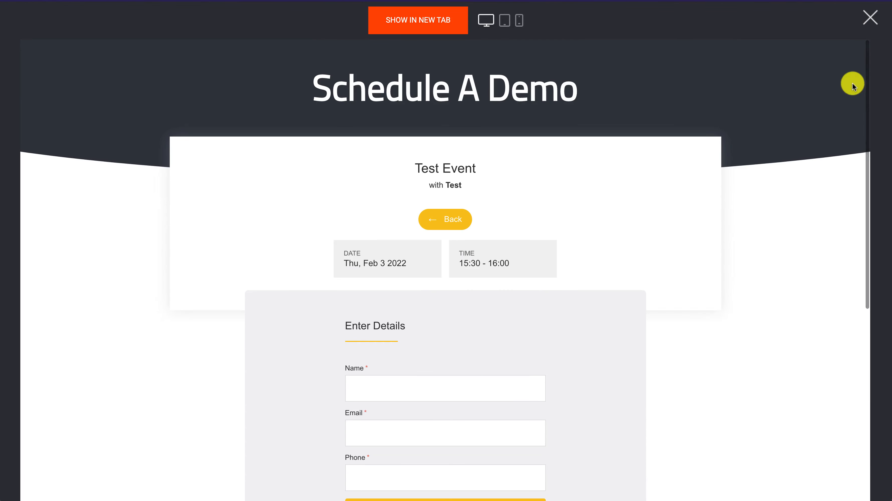
{"action": "left_click", "coordinate": [870, 17]}
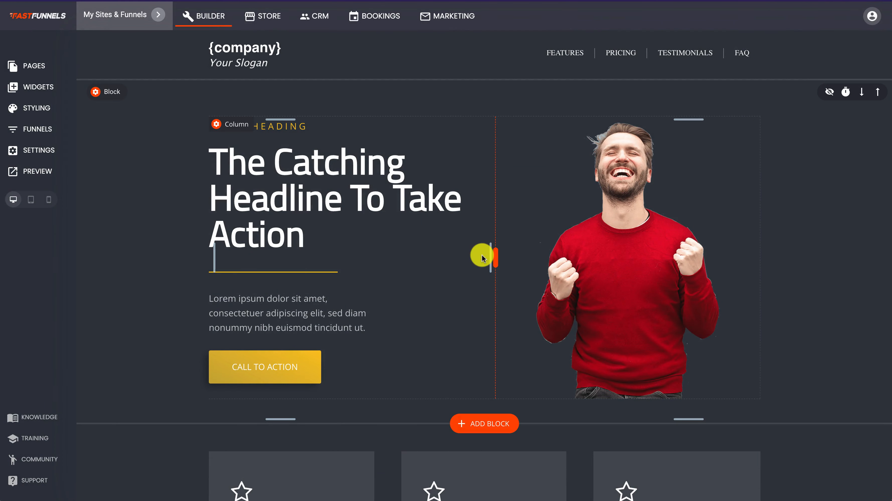
- Change "Catching" to "Catchy" in the landing page's main headline
{"action": "scroll", "coordinate": [482, 258], "scroll_direction": "down", "scroll_amount": 8}
{"action": "scroll", "coordinate": [483, 256], "scroll_direction": "up", "scroll_amount": 8}
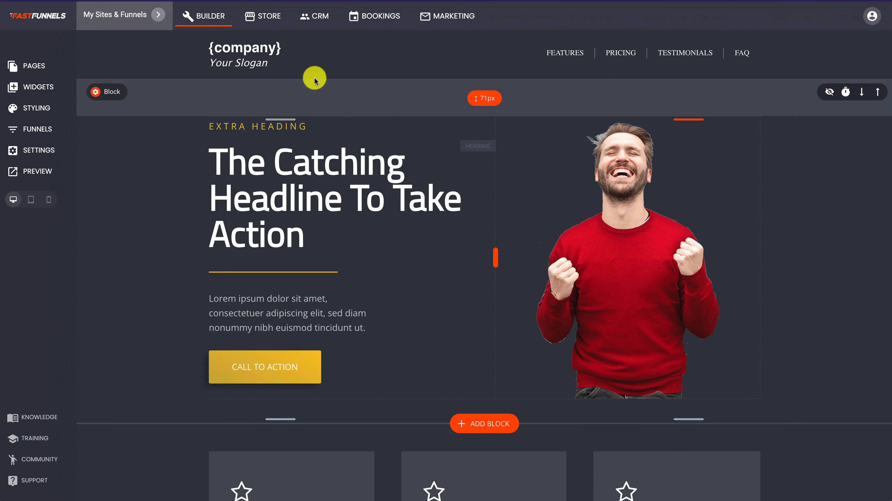
{"action": "scroll", "coordinate": [854, 226], "scroll_direction": "down", "scroll_amount": 20}
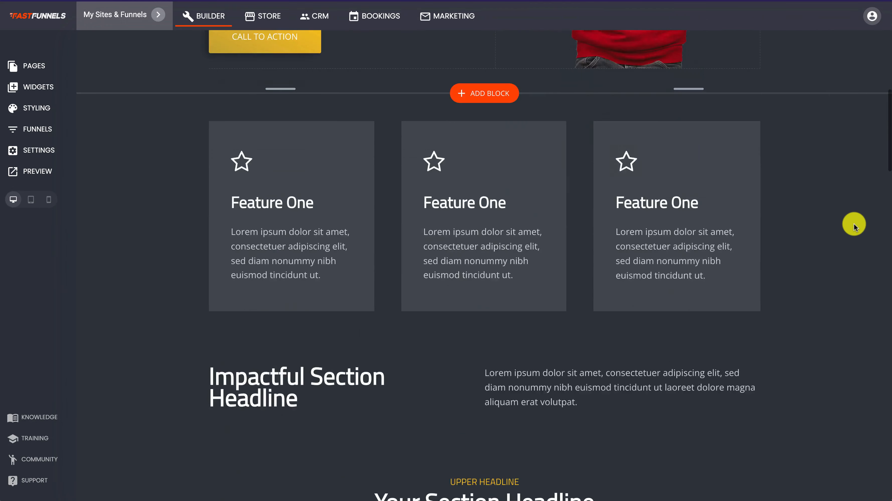
{"action": "scroll", "coordinate": [854, 226], "scroll_direction": "down", "scroll_amount": 12}
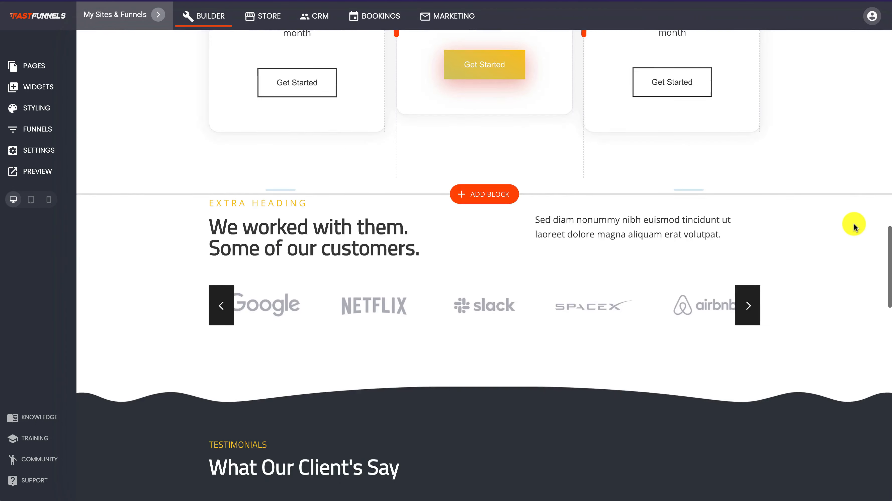
{"action": "scroll", "coordinate": [855, 227], "scroll_direction": "up", "scroll_amount": 20}
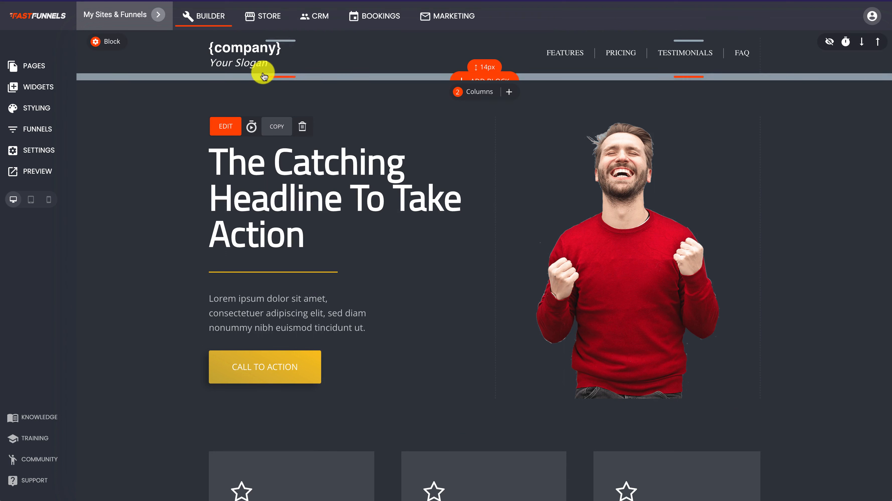
{"action": "left_click", "coordinate": [308, 195]}
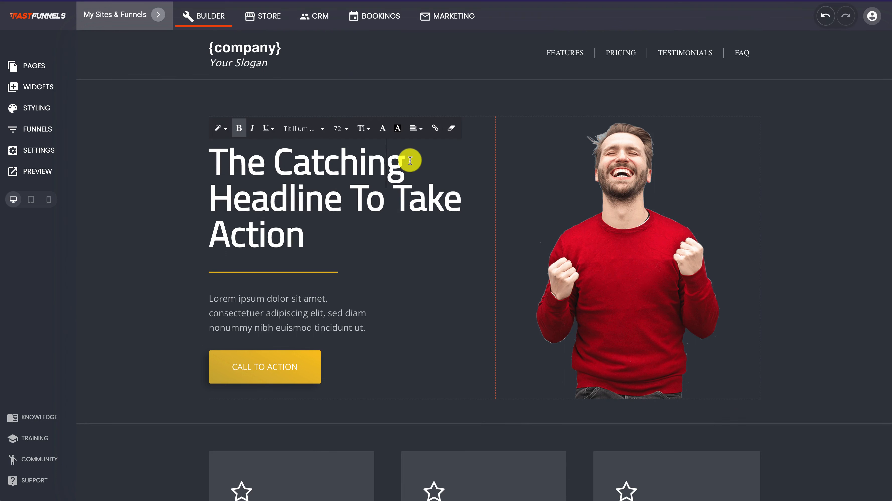
{"action": "left_click", "coordinate": [359, 156]}
{"action": "key", "text": "Delete"}
{"action": "key", "text": "Delete"}
{"action": "key", "text": "Delete"}
{"action": "type", "text": "y"}
{"action": "left_click", "coordinate": [144, 253]}
{"action": "left_click", "coordinate": [791, 16]}
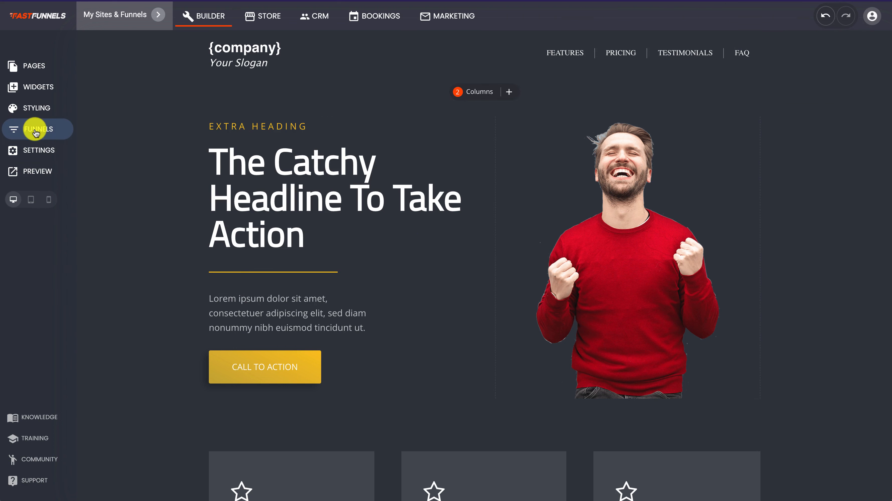
- Delete the Contact step from the funnel's steps
{"action": "left_click", "coordinate": [49, 130]}
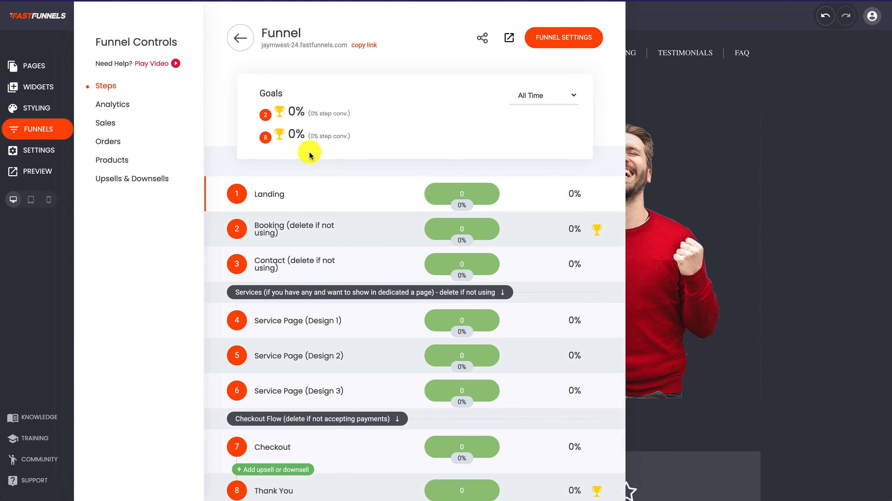
{"action": "scroll", "coordinate": [486, 224], "scroll_direction": "down", "scroll_amount": 2}
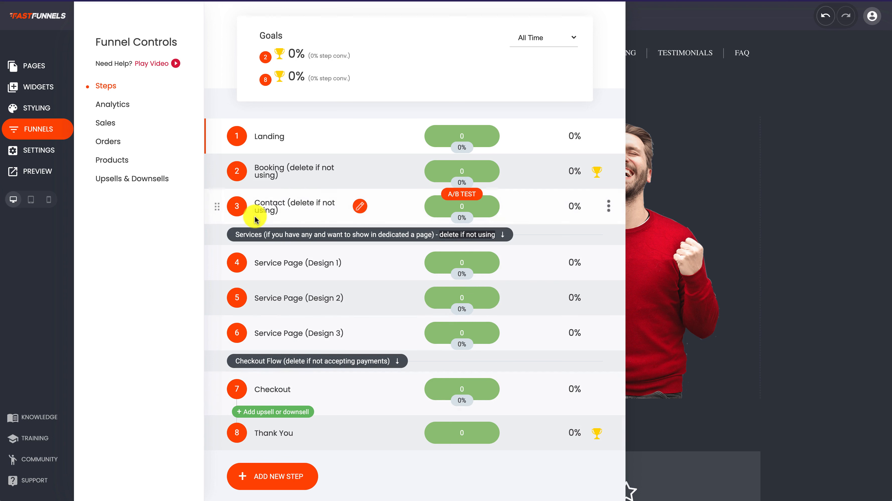
{"action": "left_click", "coordinate": [609, 205]}
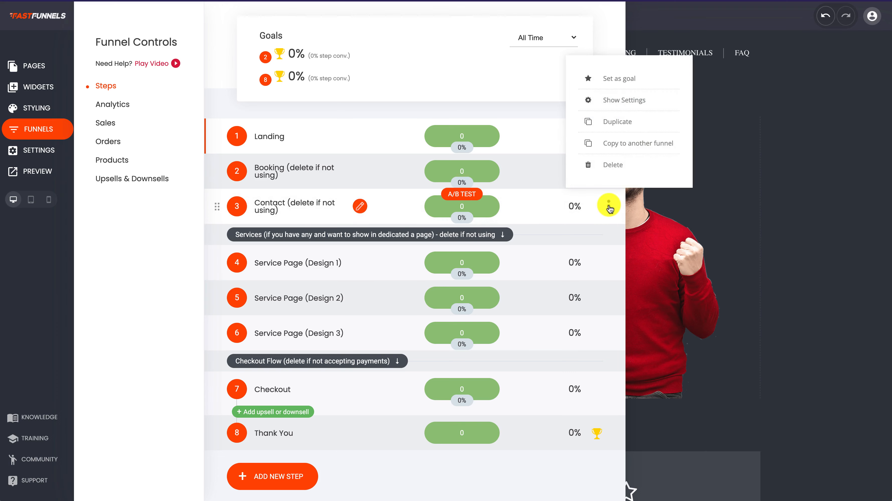
{"action": "left_click", "coordinate": [609, 165]}
{"action": "left_click", "coordinate": [495, 250]}
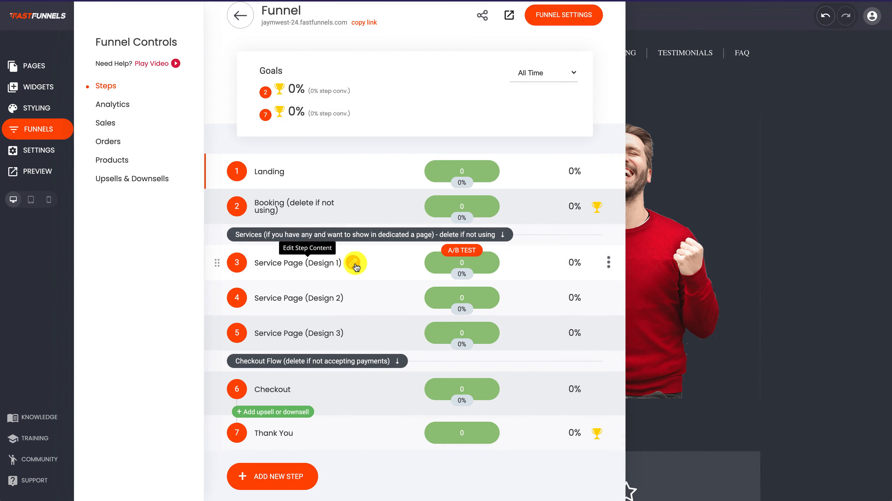
- Open the content of the Service Page (Design 1) step and look through the page
{"action": "left_click", "coordinate": [355, 264]}
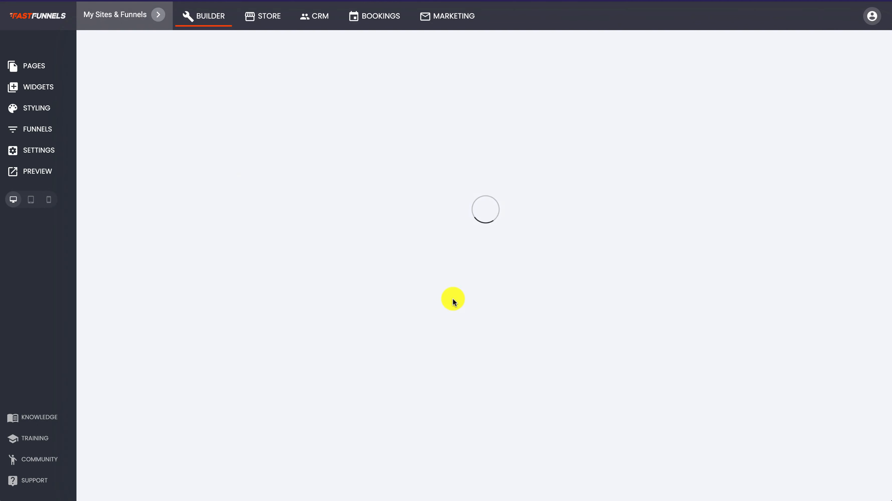
{"action": "scroll", "coordinate": [453, 300], "scroll_direction": "down", "scroll_amount": 15}
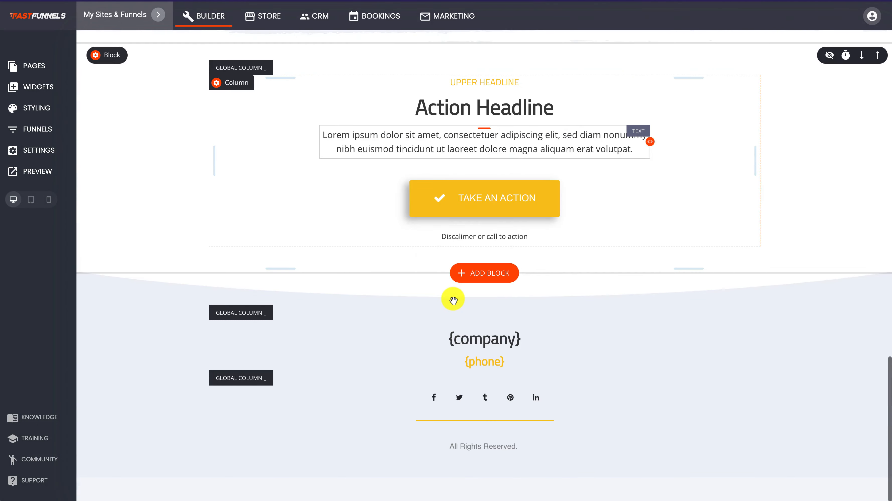
{"action": "scroll", "coordinate": [453, 300], "scroll_direction": "up", "scroll_amount": 15}
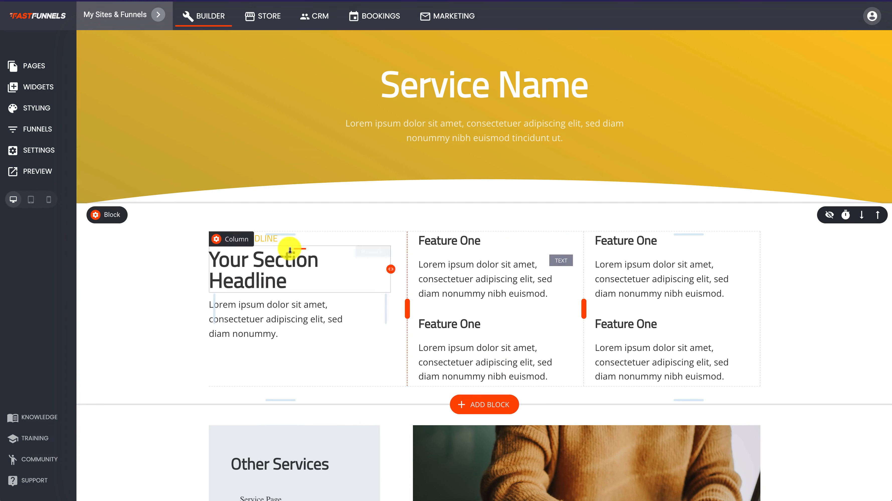
- Delete the Service Page (Design 1) step from the funnel
{"action": "left_click", "coordinate": [42, 129]}
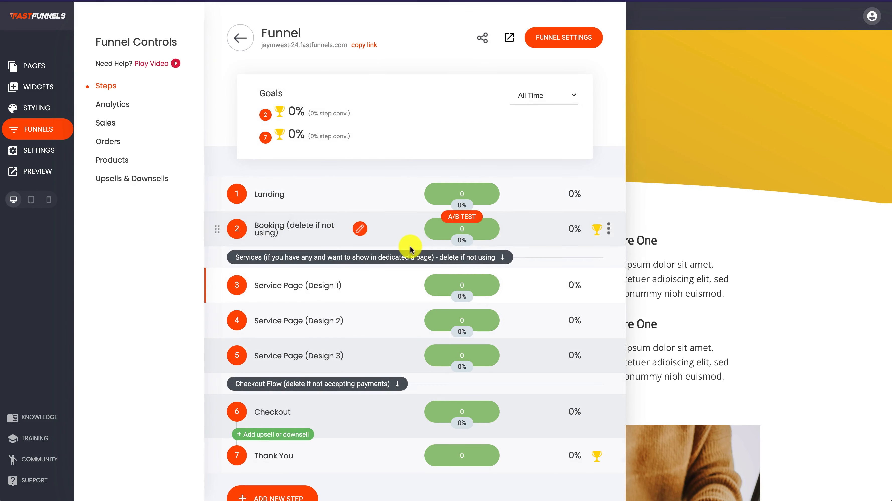
{"action": "left_click", "coordinate": [609, 285]}
{"action": "left_click", "coordinate": [613, 245]}
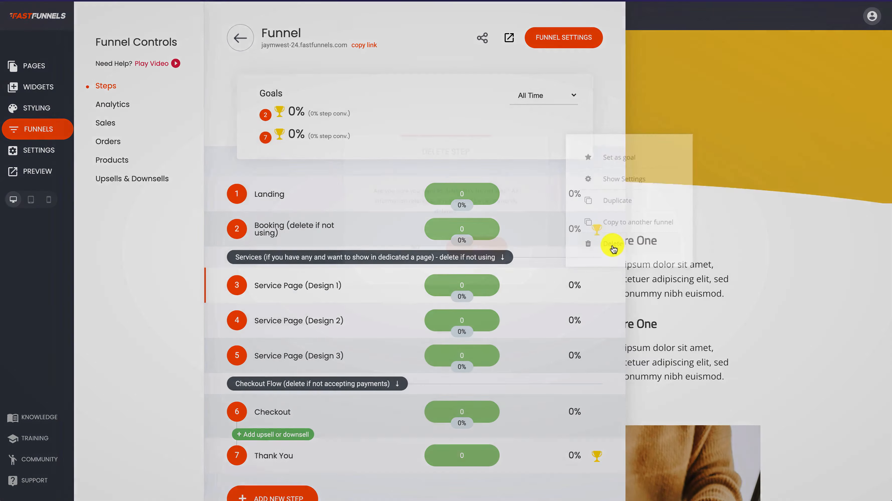
{"action": "left_click", "coordinate": [487, 252]}
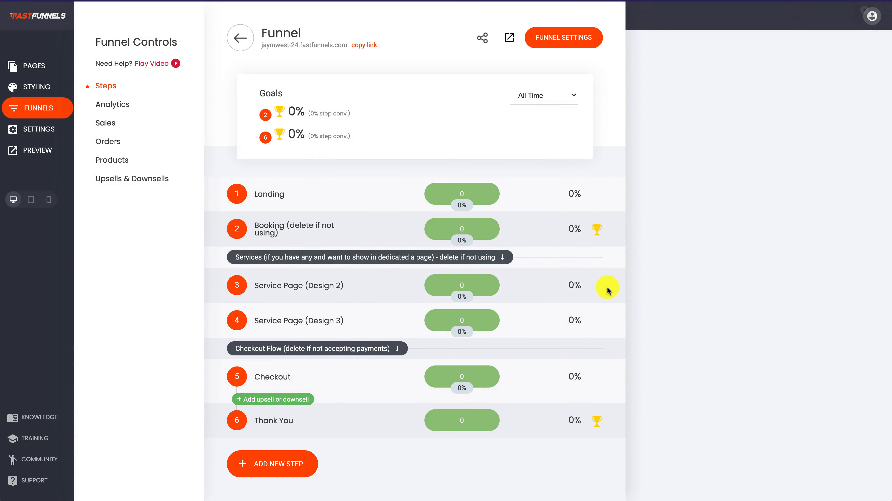
- Delete the Service Page (Design 2) and Service Page (Design 3) steps from the funnel
{"action": "left_click", "coordinate": [609, 285]}
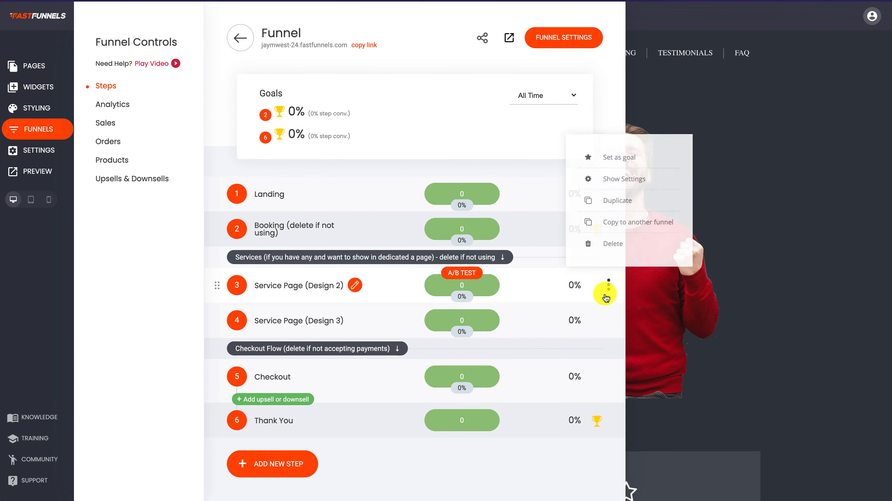
{"action": "left_click", "coordinate": [615, 246]}
{"action": "left_click", "coordinate": [479, 250]}
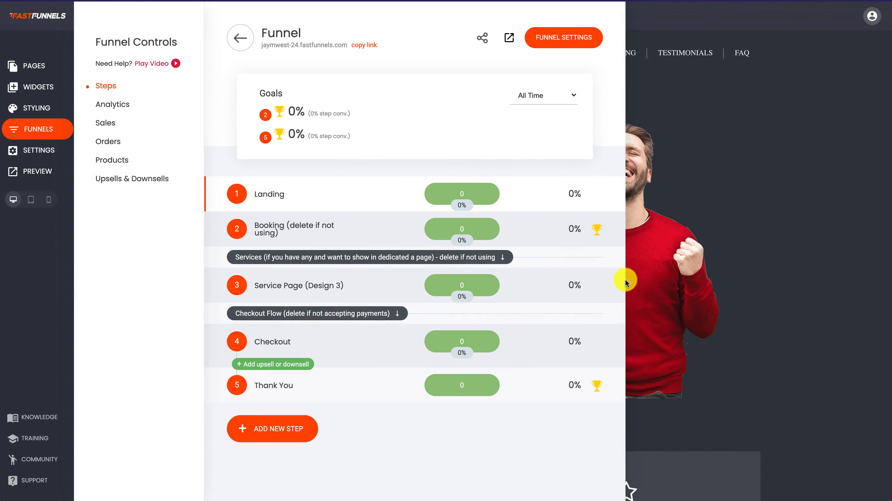
{"action": "left_click", "coordinate": [610, 285]}
{"action": "left_click", "coordinate": [614, 245]}
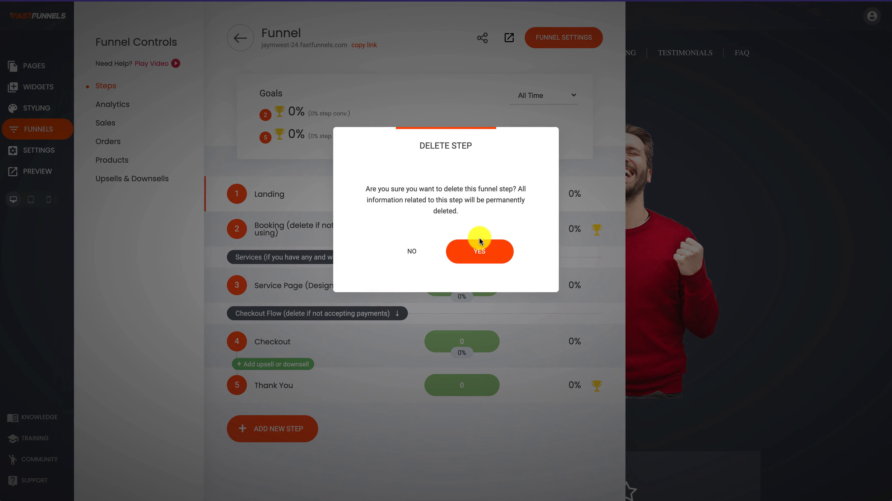
{"action": "left_click", "coordinate": [480, 242]}
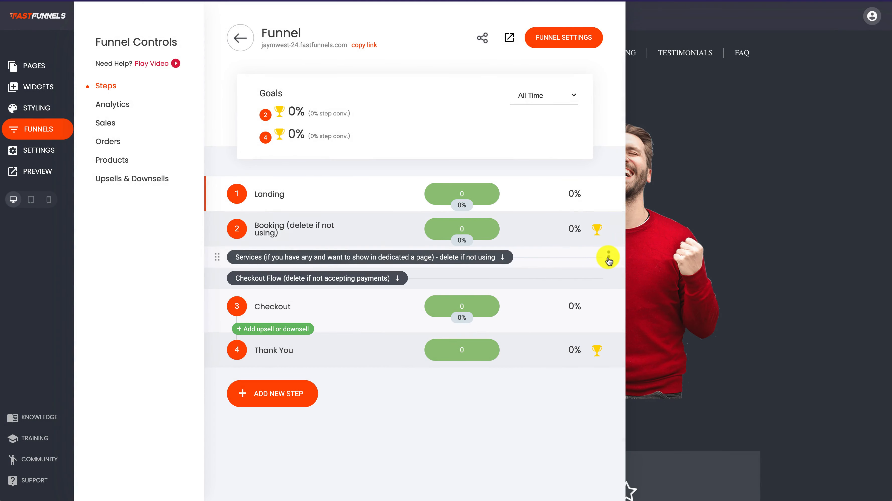
- Remove the Services label from the funnel's step list
{"action": "left_click", "coordinate": [608, 257]}
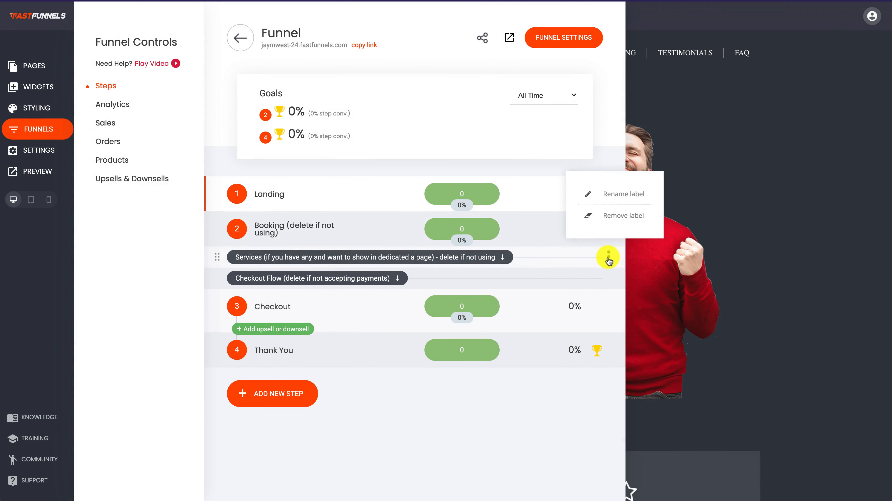
{"action": "left_click", "coordinate": [616, 220]}
{"action": "left_click", "coordinate": [514, 224]}
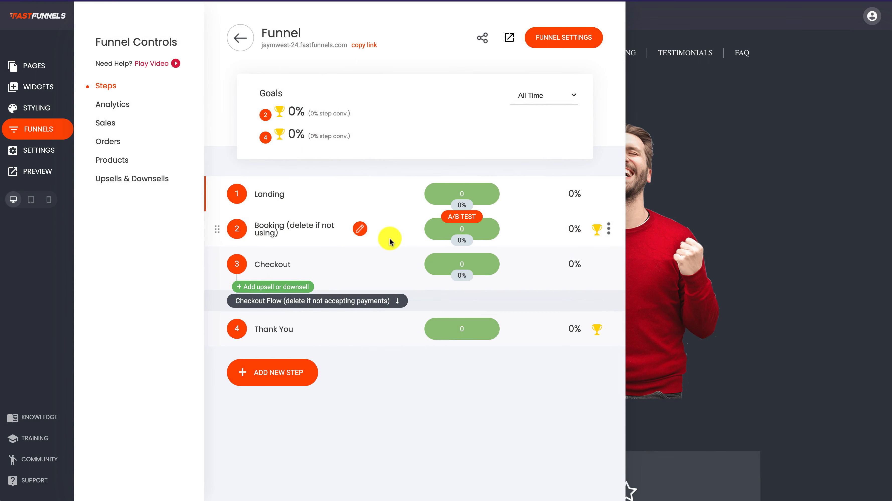
- Open the content of the Booking step, change "Demo" to "Call" in its "Schedule A" heading, and save the page
{"action": "left_click", "coordinate": [360, 230]}
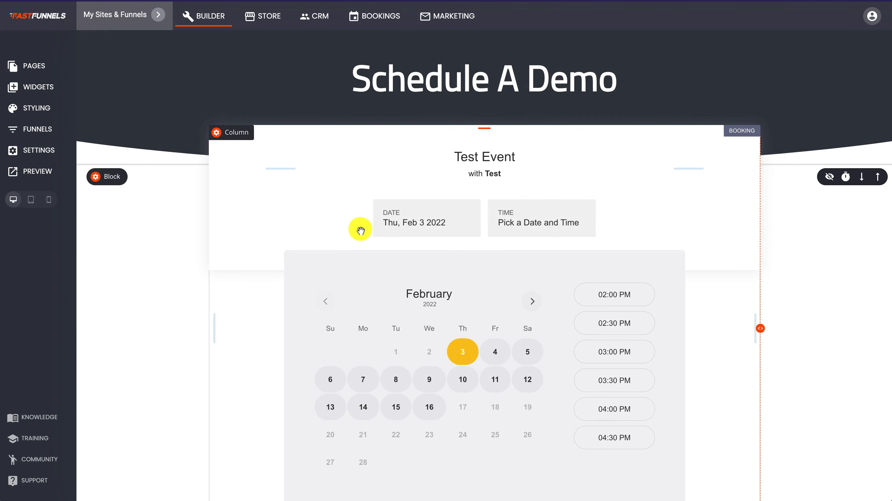
{"action": "left_click", "coordinate": [408, 80]}
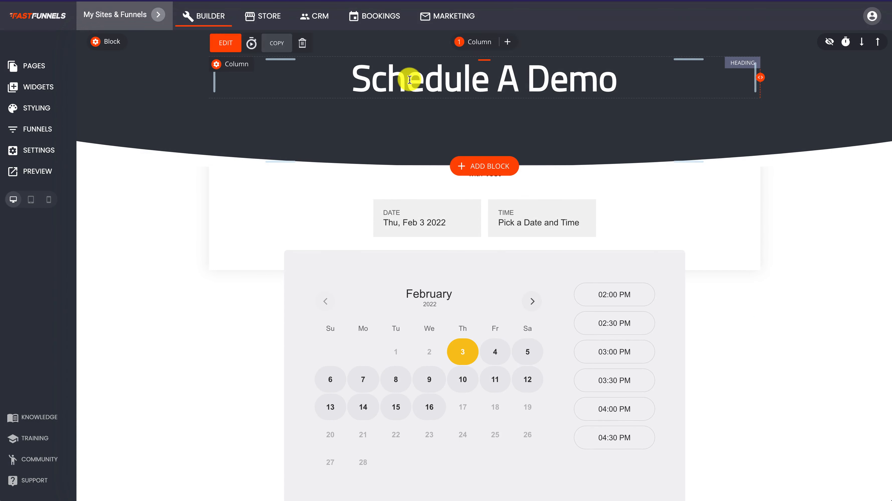
{"action": "left_click_drag", "start_coordinate": [531, 79], "coordinate": [683, 88]}
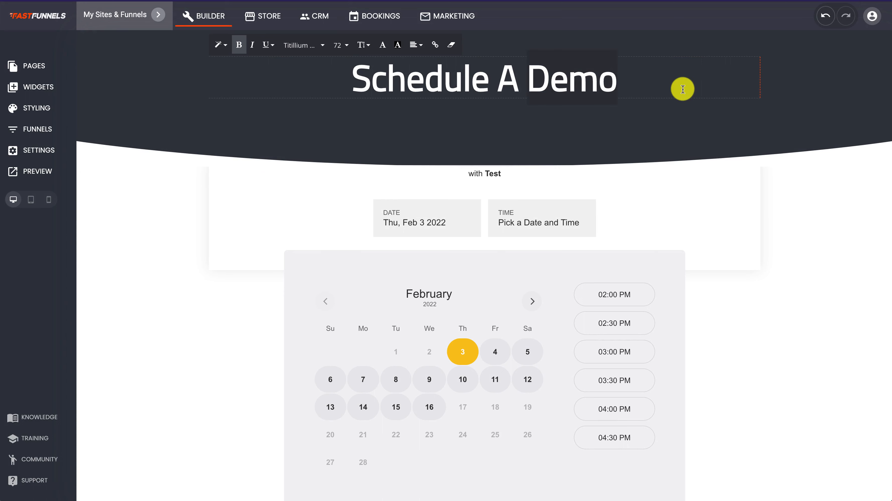
{"action": "type", "text": "Call"}
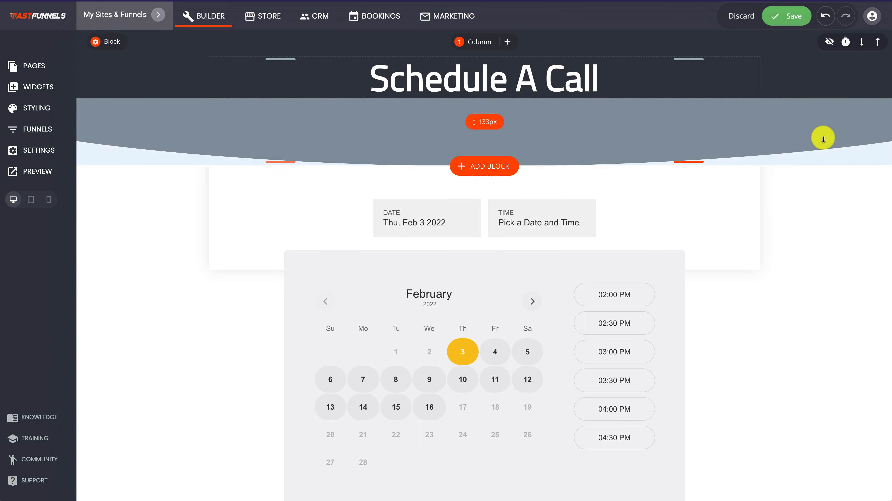
{"action": "left_click", "coordinate": [787, 16]}
- Open the Test Event's settings in the booking events and rename the event as "Consulting Call"
{"action": "scroll", "coordinate": [745, 170], "scroll_direction": "down", "scroll_amount": 2}
{"action": "scroll", "coordinate": [745, 170], "scroll_direction": "down", "scroll_amount": 1}
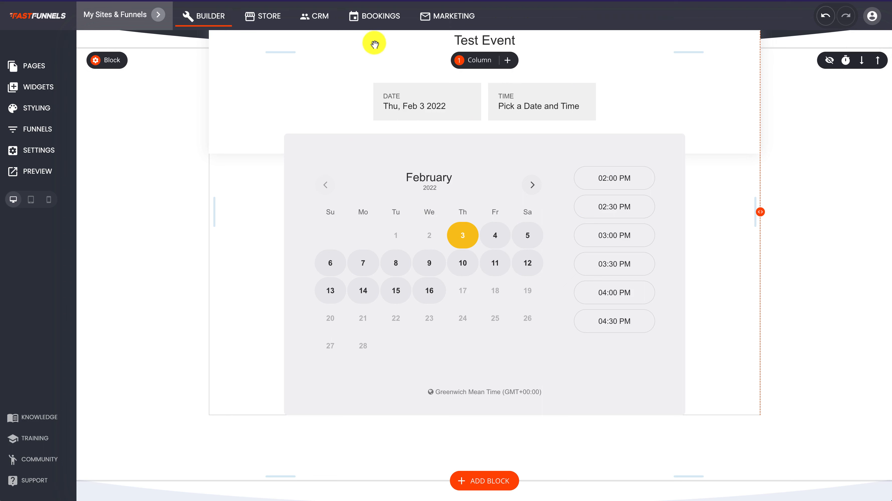
{"action": "left_click", "coordinate": [374, 16]}
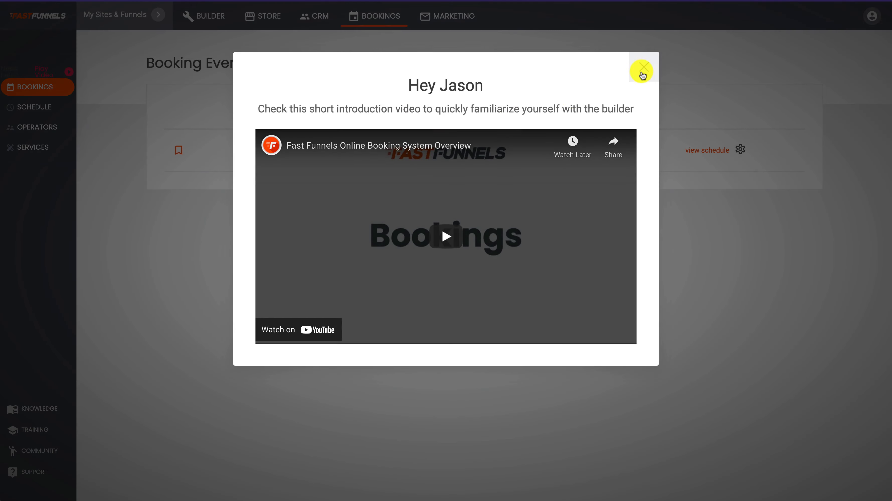
{"action": "left_click", "coordinate": [644, 71]}
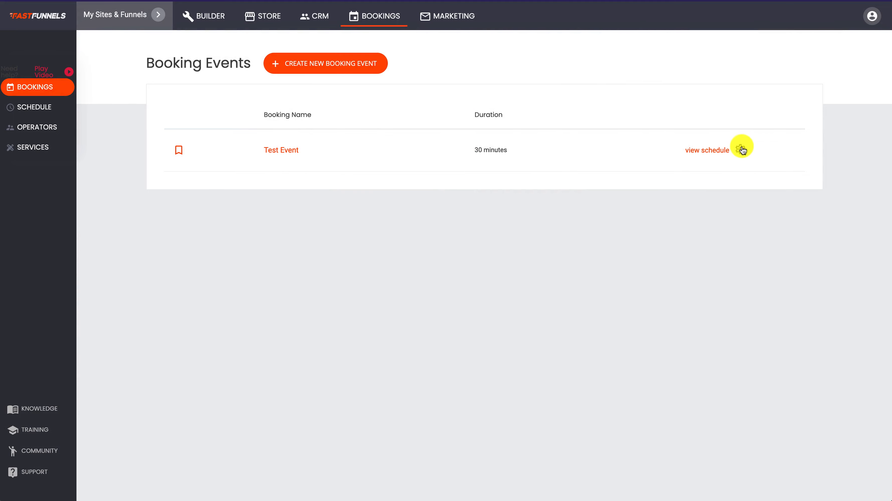
{"action": "left_click", "coordinate": [741, 92]}
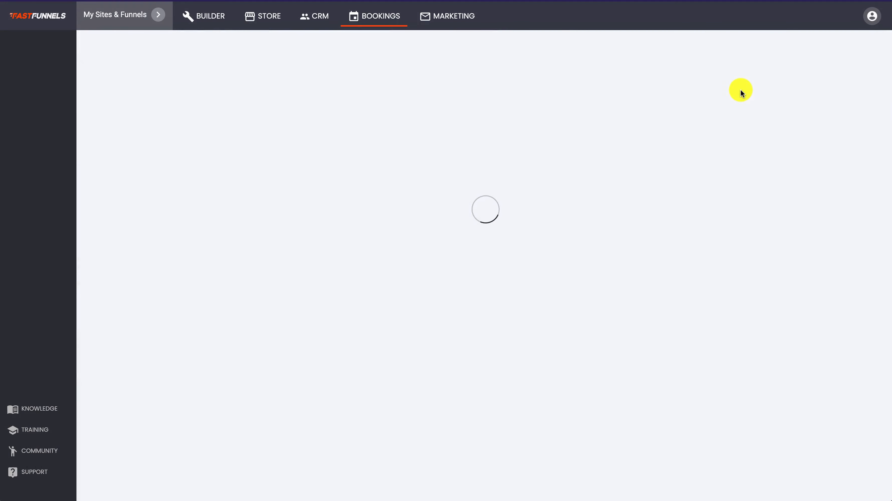
{"action": "left_click_drag", "start_coordinate": [500, 204], "coordinate": [389, 205]}
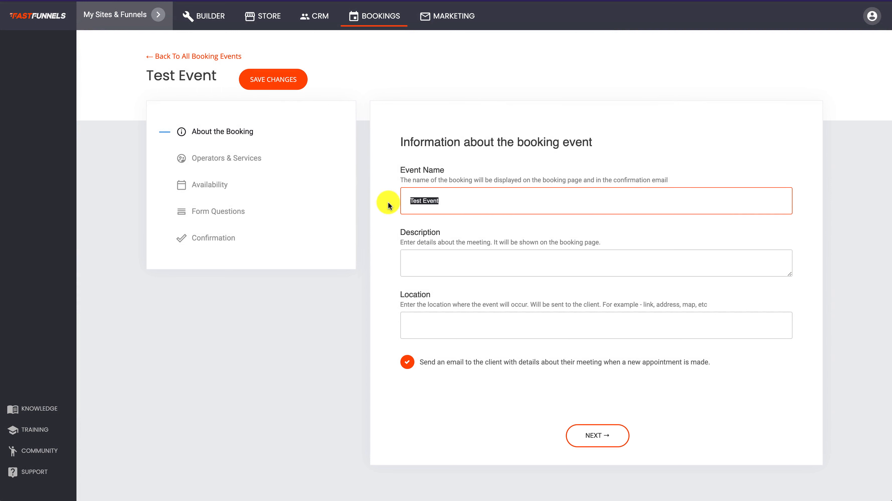
{"action": "type", "text": "ulting Call"}
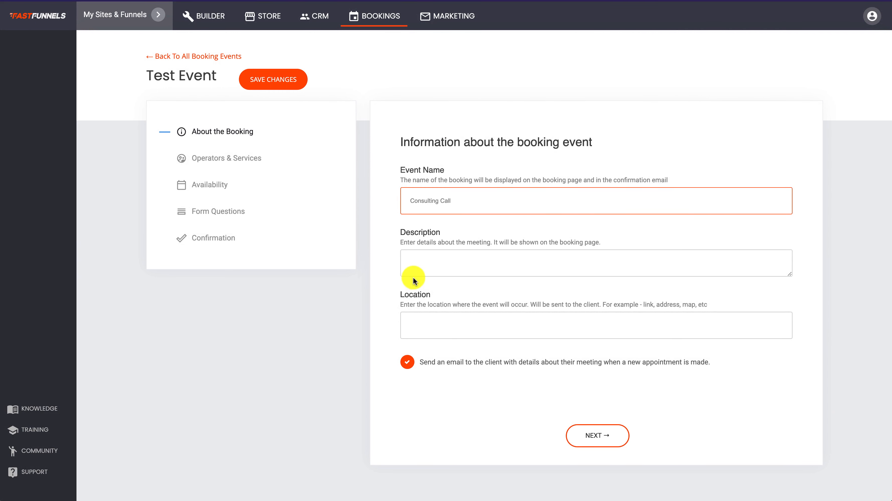
- Fill the event's description with placeholder text, set its location to "Zoom Link", and save the changes
{"action": "left_click", "coordinate": [433, 262]}
{"action": "type", "text": "sdfsdfsdfsdfsdfdsfsd"}
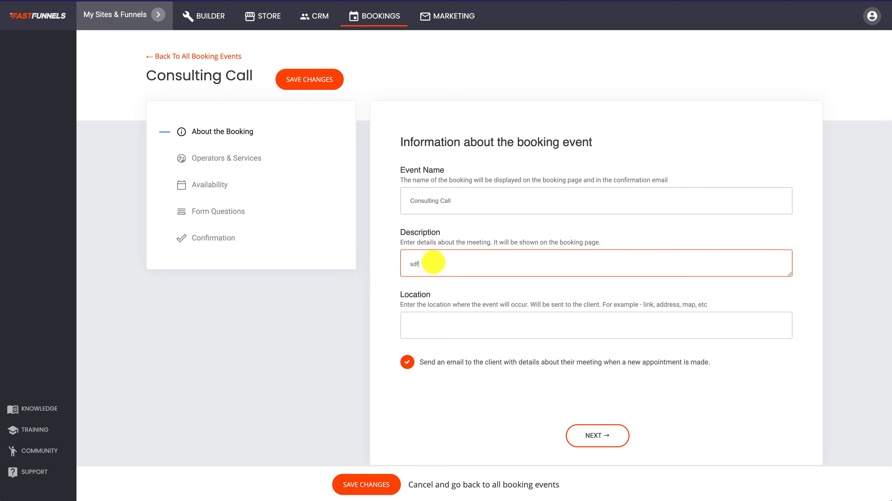
{"action": "left_click", "coordinate": [485, 325]}
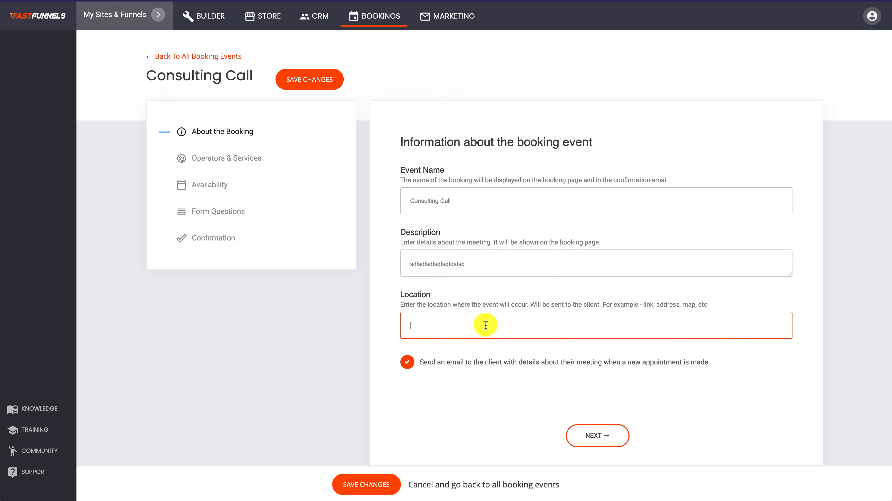
{"action": "type", "text": "Zoom Link"}
{"action": "left_click", "coordinate": [491, 414]}
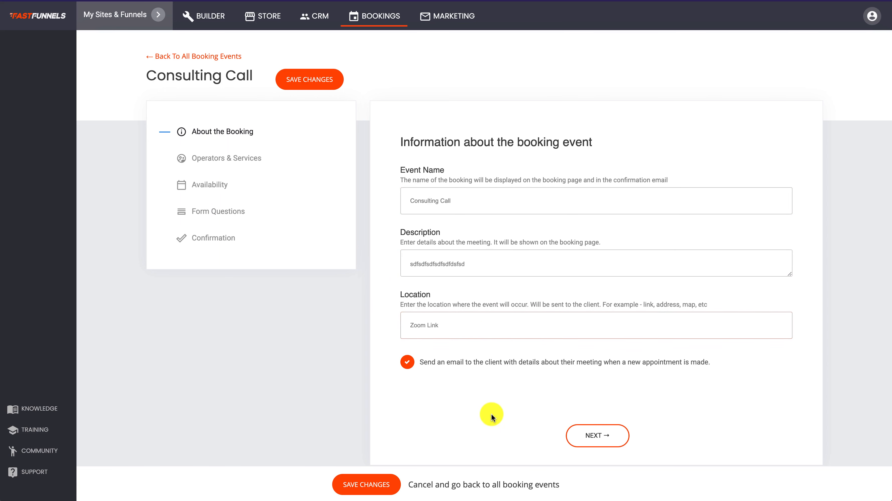
{"action": "left_click", "coordinate": [362, 486]}
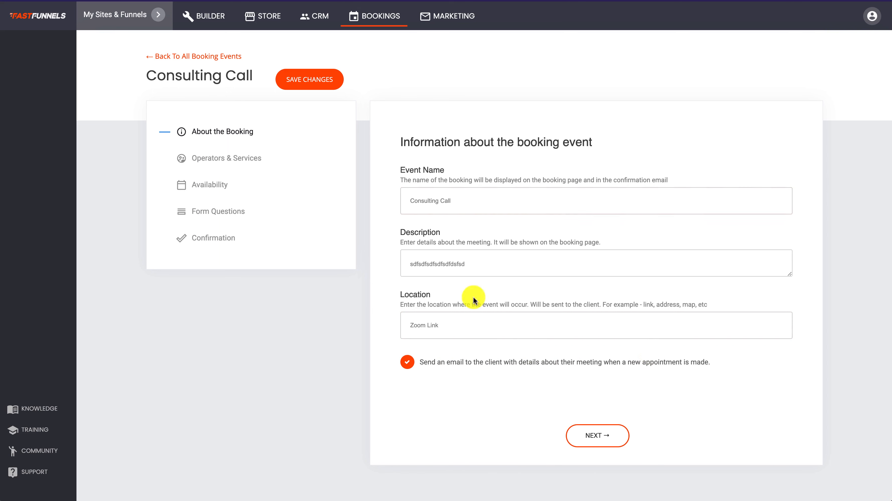
- Go to the event's operators and services and replace the Test operator's name in the operator settings
{"action": "left_click", "coordinate": [593, 435]}
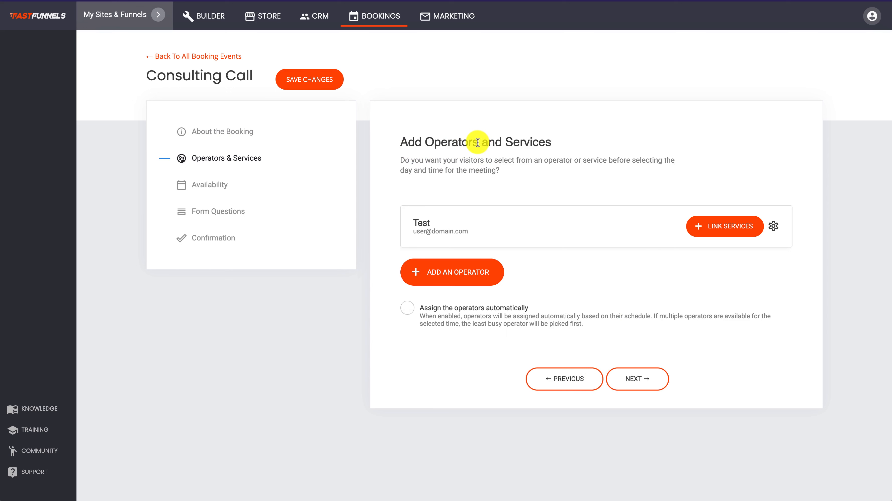
{"action": "left_click_drag", "start_coordinate": [478, 143], "coordinate": [428, 139]}
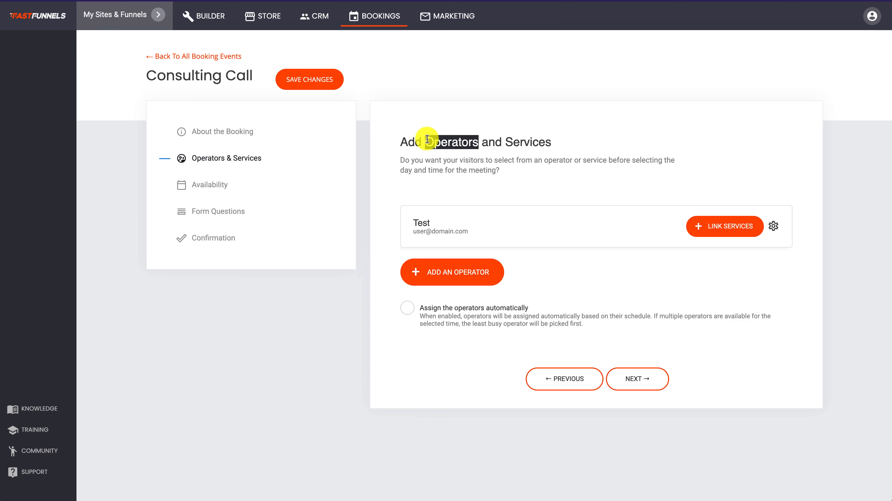
{"action": "left_click_drag", "start_coordinate": [506, 140], "coordinate": [557, 144]}
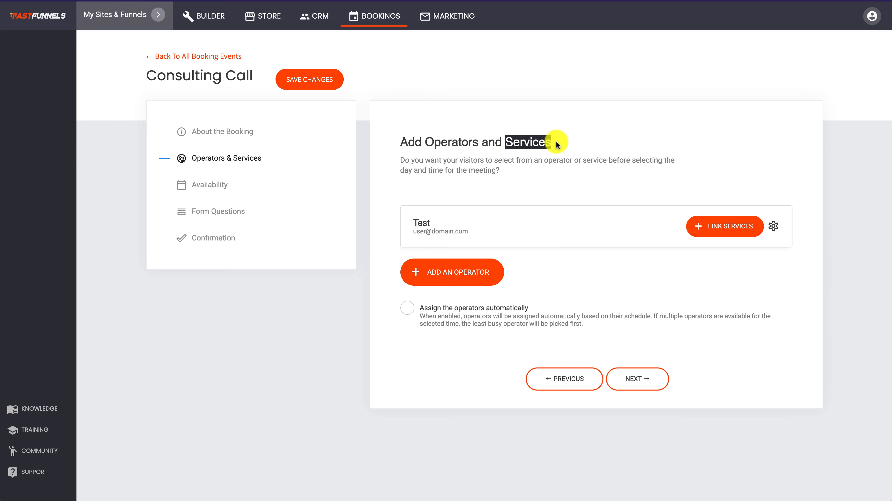
{"action": "left_click", "coordinate": [556, 141]}
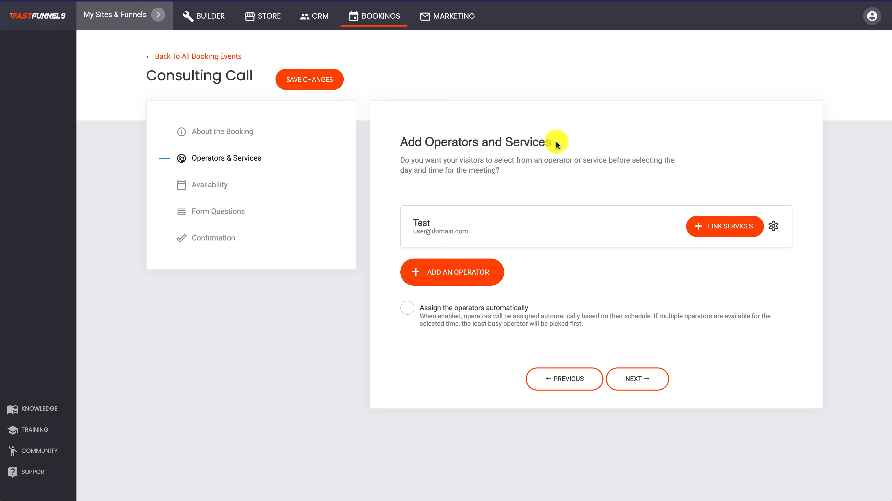
{"action": "left_click", "coordinate": [776, 228]}
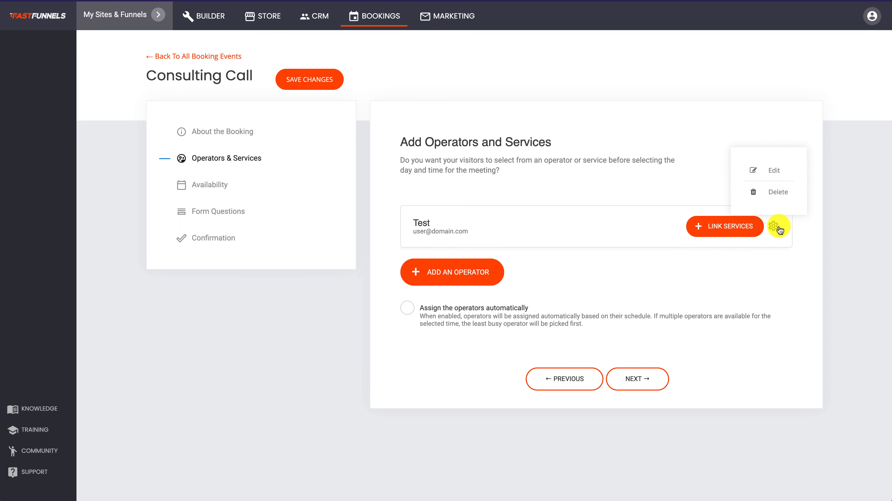
{"action": "left_click", "coordinate": [771, 168]}
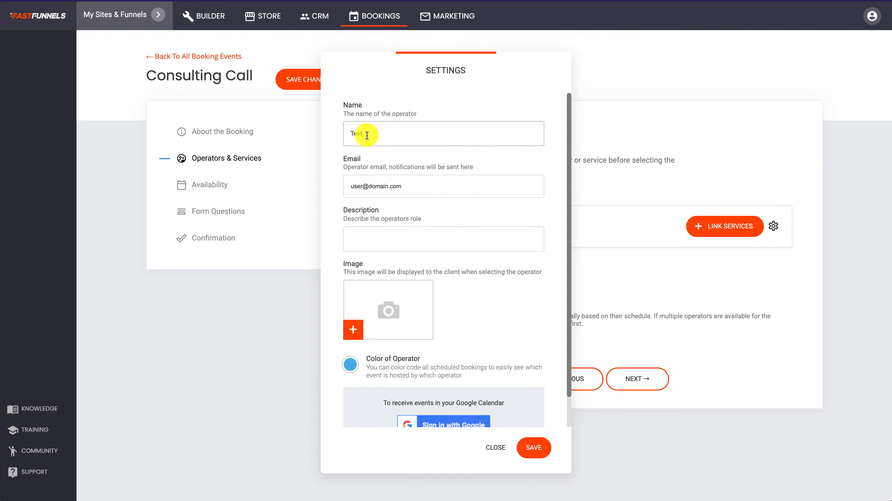
{"action": "left_click_drag", "start_coordinate": [365, 134], "coordinate": [326, 138]}
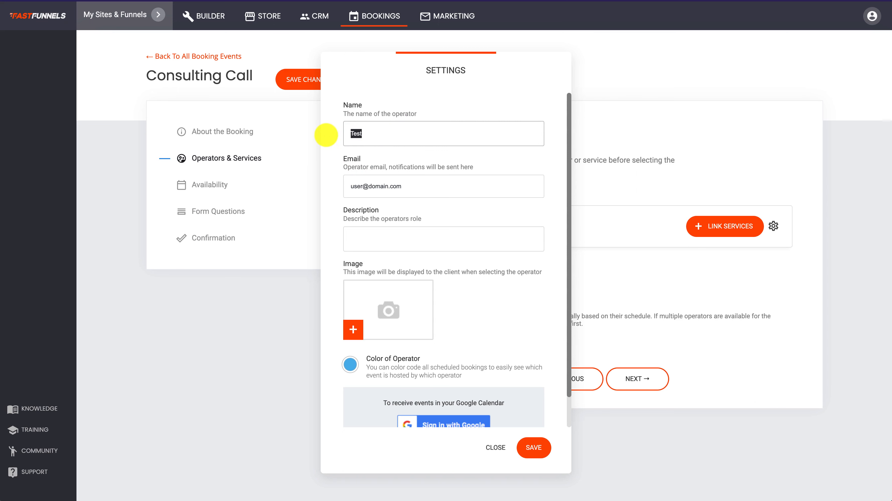
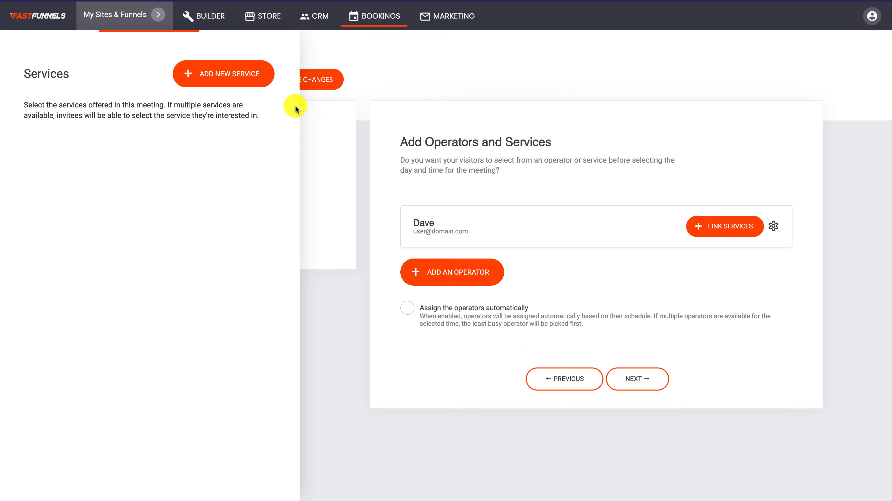
- Look over the form for adding a new service, then close it and the services list without adding one
{"action": "left_click", "coordinate": [242, 74]}
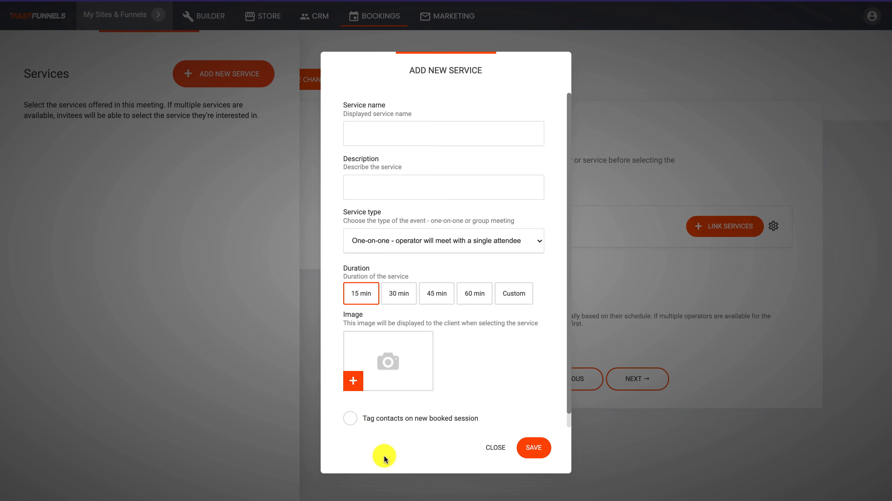
{"action": "left_click", "coordinate": [496, 447]}
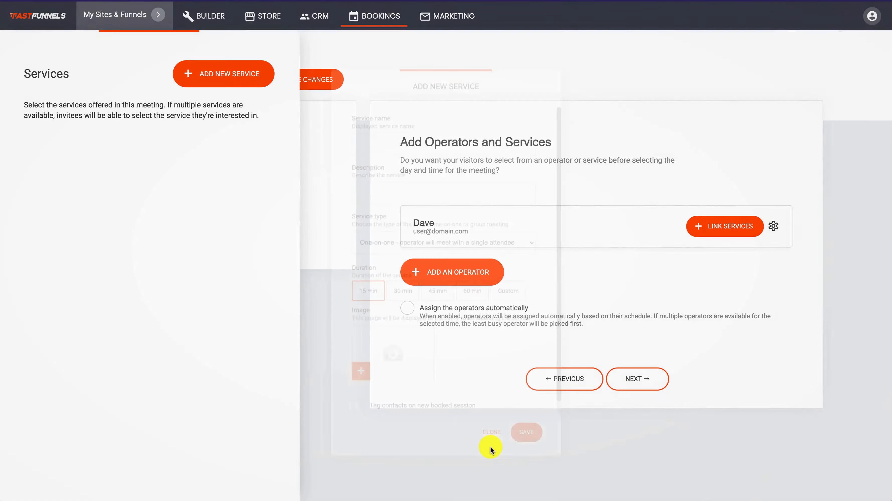
{"action": "left_click", "coordinate": [389, 175]}
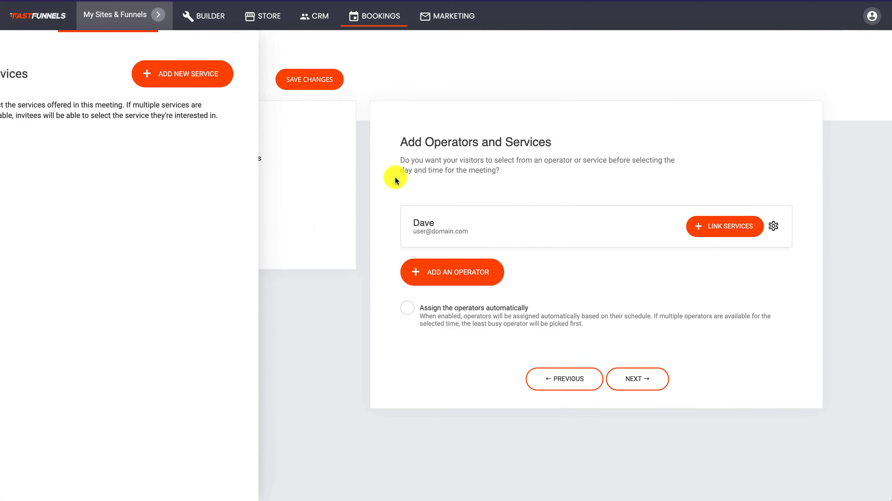
- Go to the event's availability settings and examine the booking type choices and the scheduling options below
{"action": "left_click", "coordinate": [648, 379]}
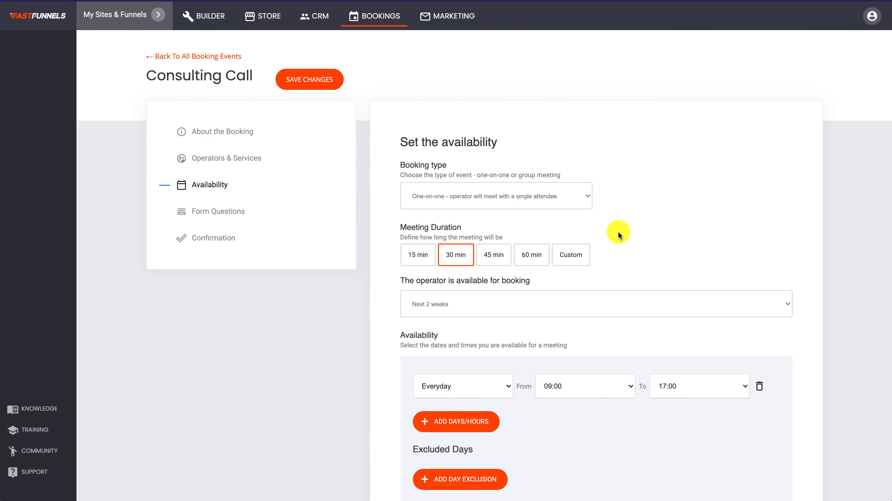
{"action": "scroll", "coordinate": [619, 234], "scroll_direction": "down", "scroll_amount": 2}
{"action": "left_click", "coordinate": [540, 128]}
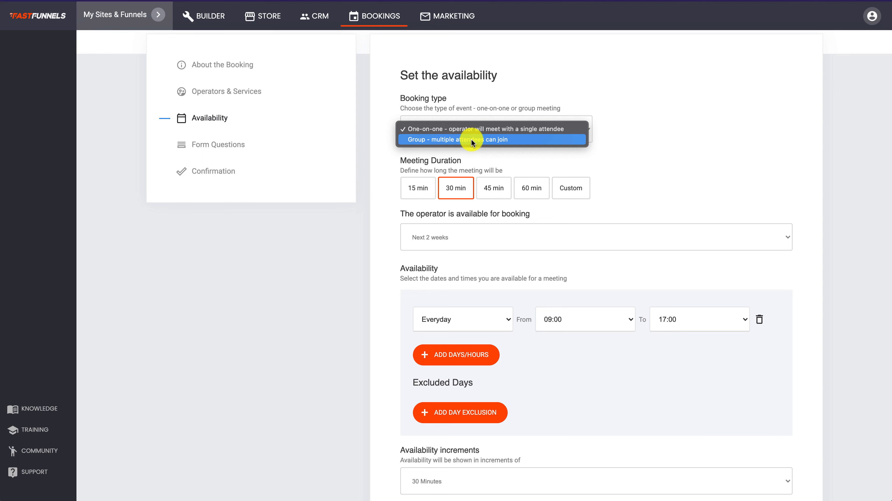
{"action": "left_click", "coordinate": [648, 124]}
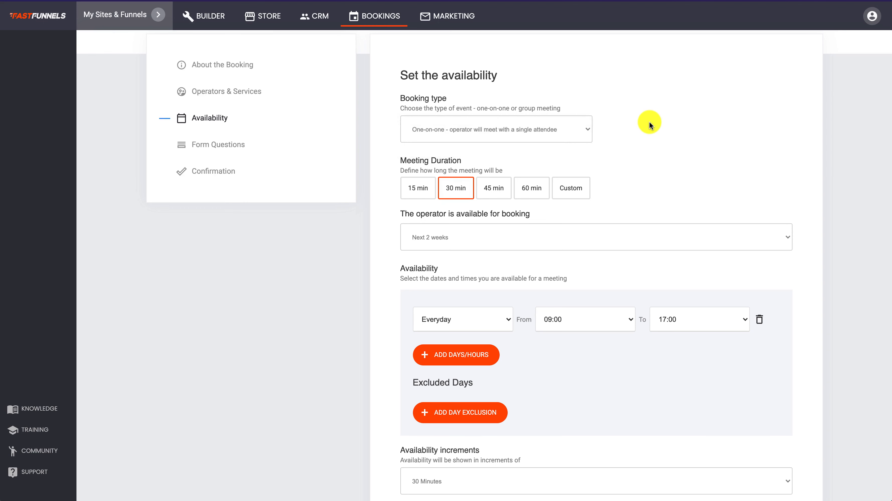
{"action": "scroll", "coordinate": [647, 124], "scroll_direction": "down", "scroll_amount": 5}
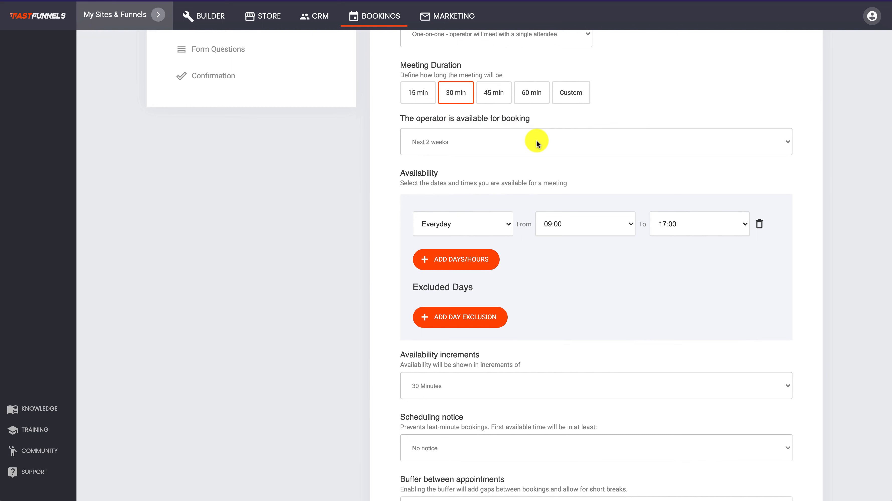
- Make the operator available for booking for the next week and limit the availability days to Mon-Fri
{"action": "left_click", "coordinate": [526, 144]}
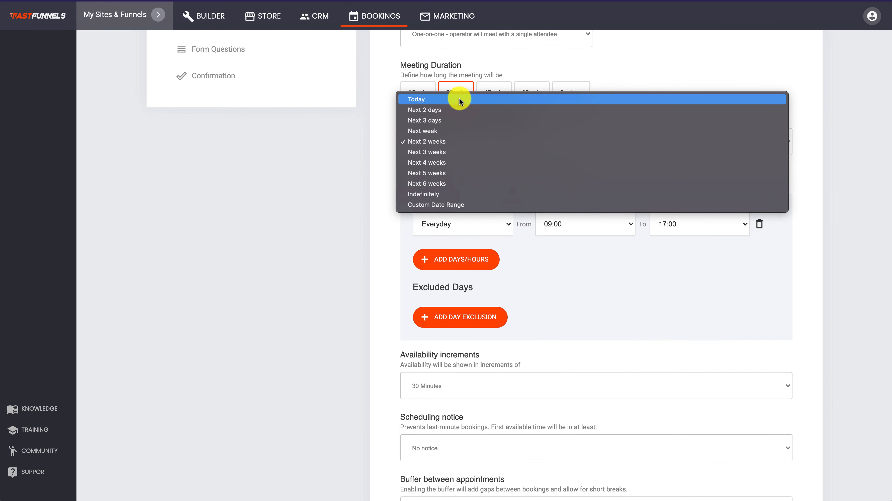
{"action": "left_click", "coordinate": [443, 130]}
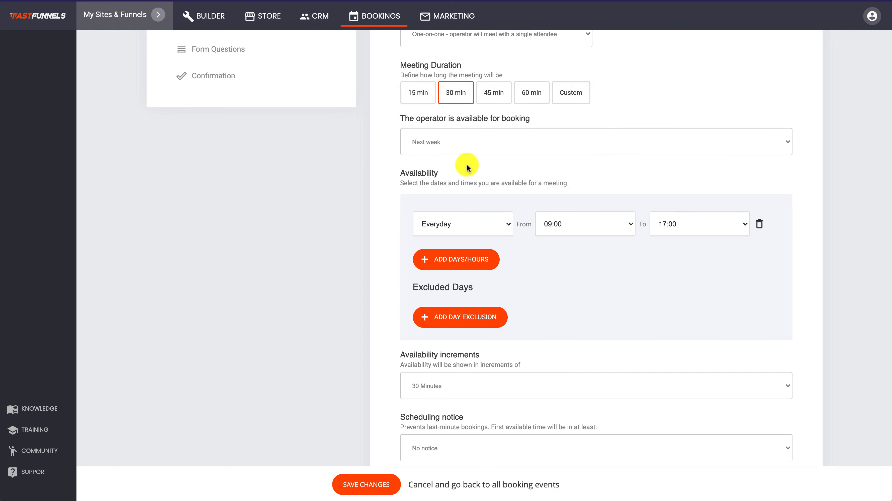
{"action": "scroll", "coordinate": [712, 290], "scroll_direction": "down", "scroll_amount": 2}
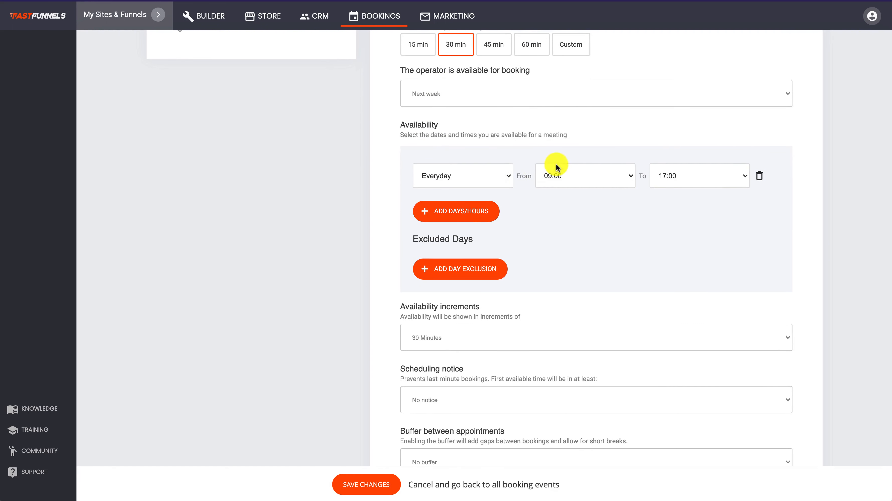
{"action": "left_click", "coordinate": [490, 178]}
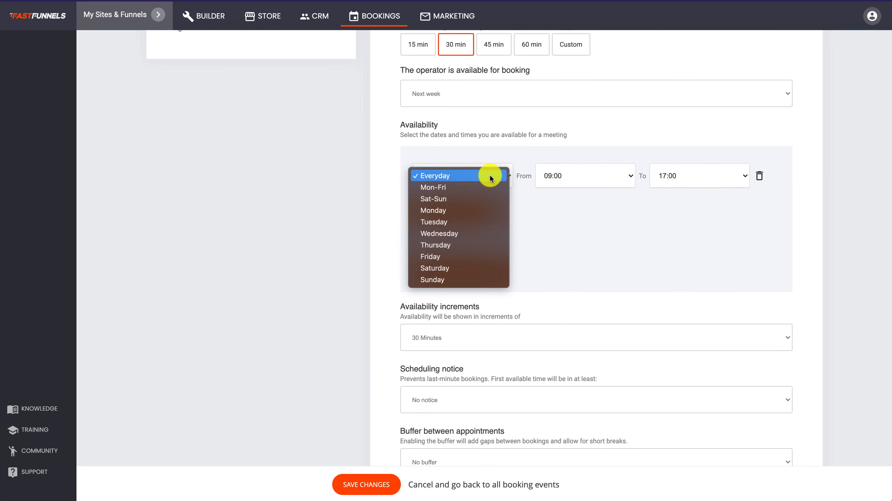
{"action": "left_click", "coordinate": [474, 185]}
- Set the scheduling notice to 4 hours and the buffer between appointments to 15 minutes, then save the changes
{"action": "scroll", "coordinate": [664, 223], "scroll_direction": "down", "scroll_amount": 3}
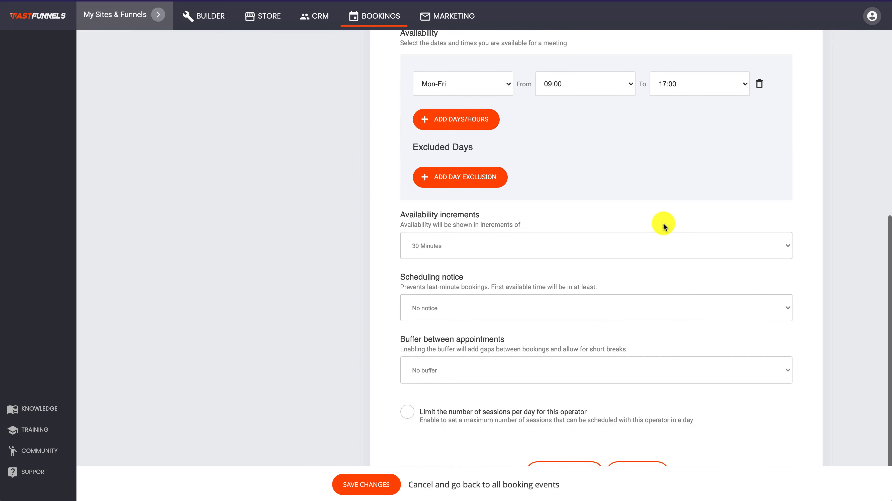
{"action": "left_click", "coordinate": [444, 309]}
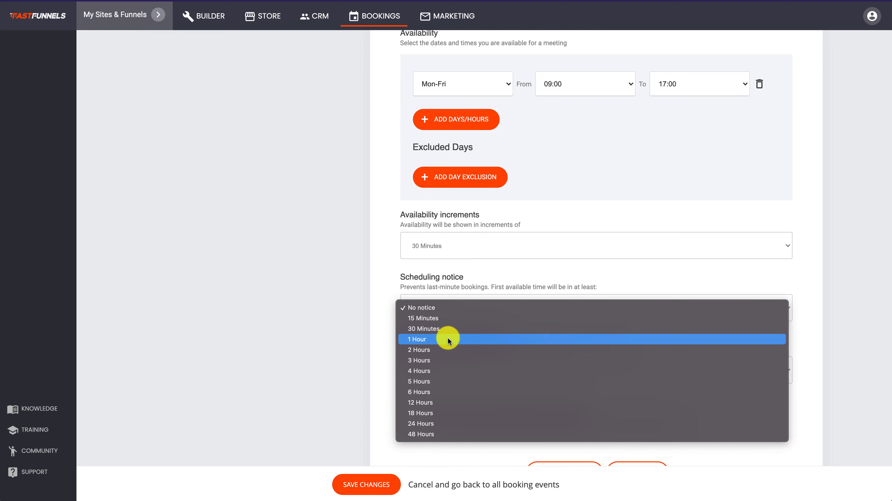
{"action": "left_click", "coordinate": [440, 373]}
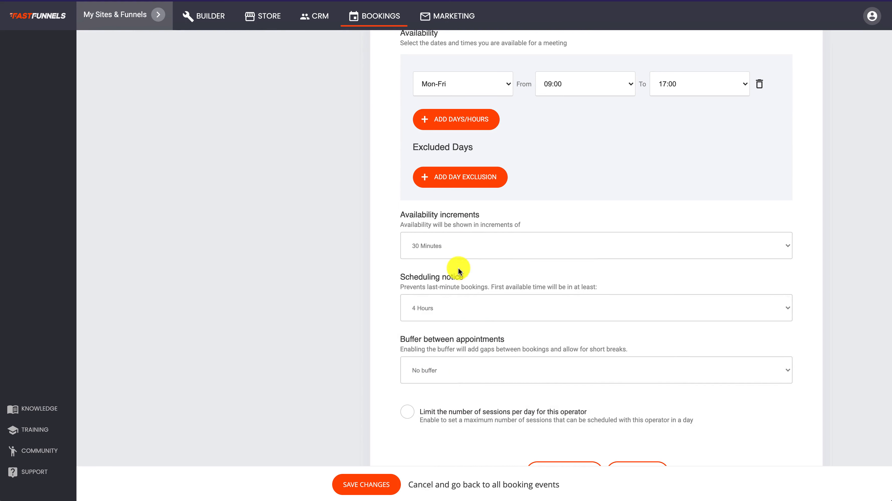
{"action": "left_click", "coordinate": [494, 370]}
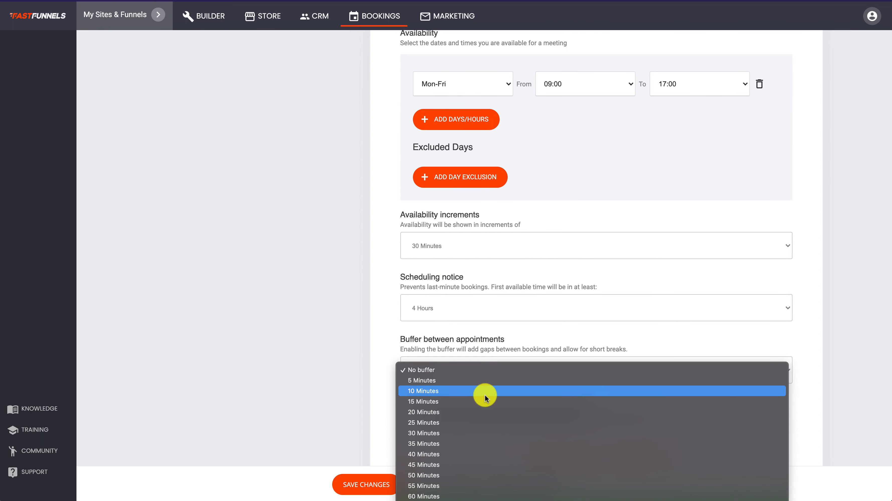
{"action": "left_click", "coordinate": [485, 401]}
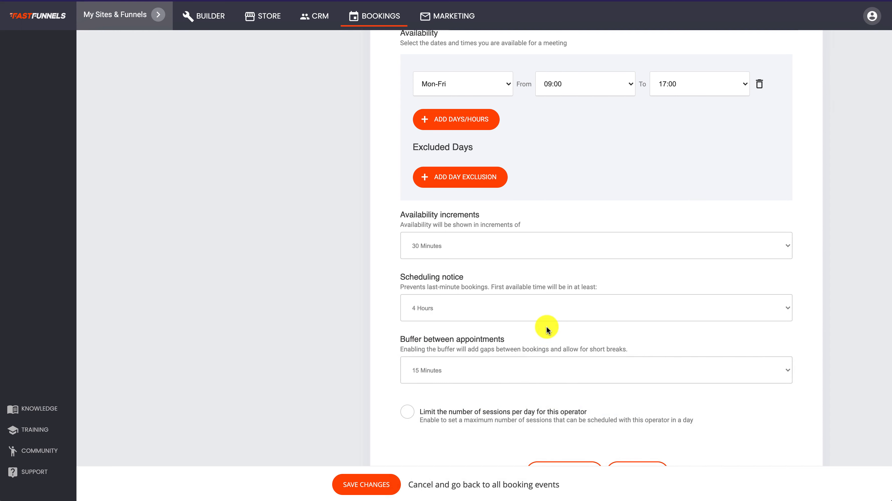
{"action": "left_click", "coordinate": [386, 478]}
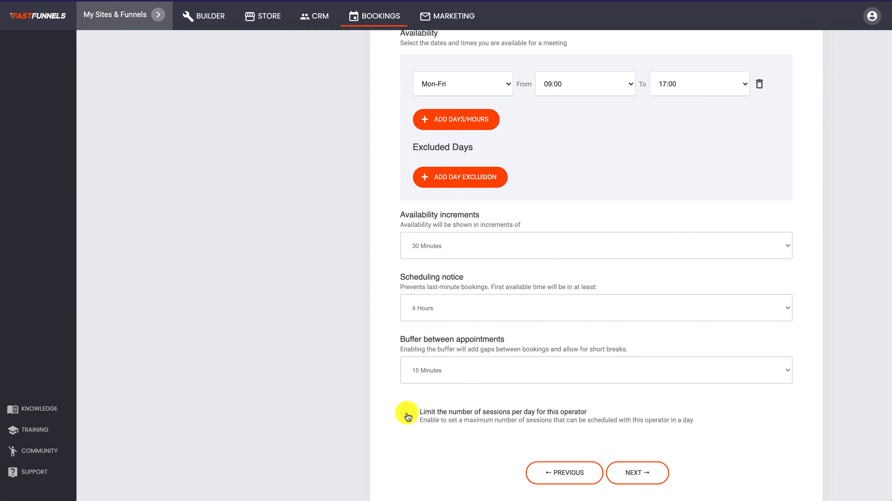
- Limit the operator's sessions per day to a maximum of 4 and save the changes
{"action": "left_click", "coordinate": [407, 416]}
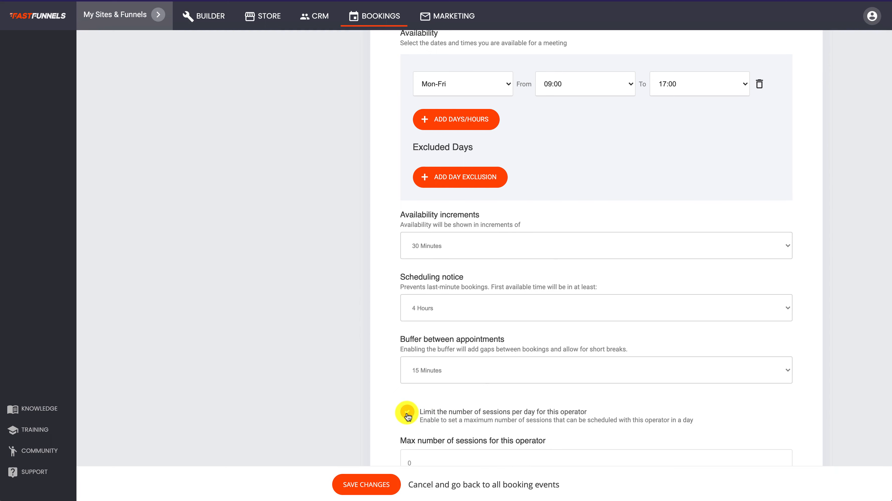
{"action": "scroll", "coordinate": [522, 406], "scroll_direction": "down", "scroll_amount": 2}
{"action": "left_click", "coordinate": [428, 412]}
{"action": "left_click_drag", "start_coordinate": [428, 413], "coordinate": [377, 412]}
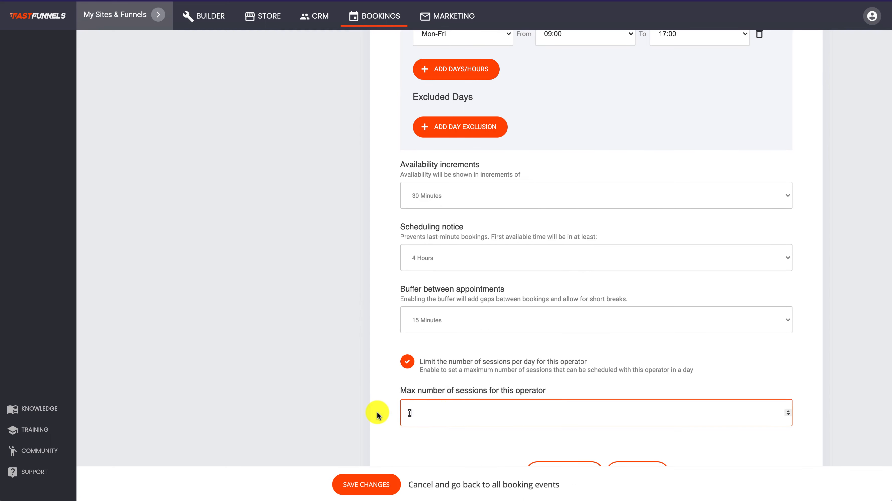
{"action": "type", "text": "4"}
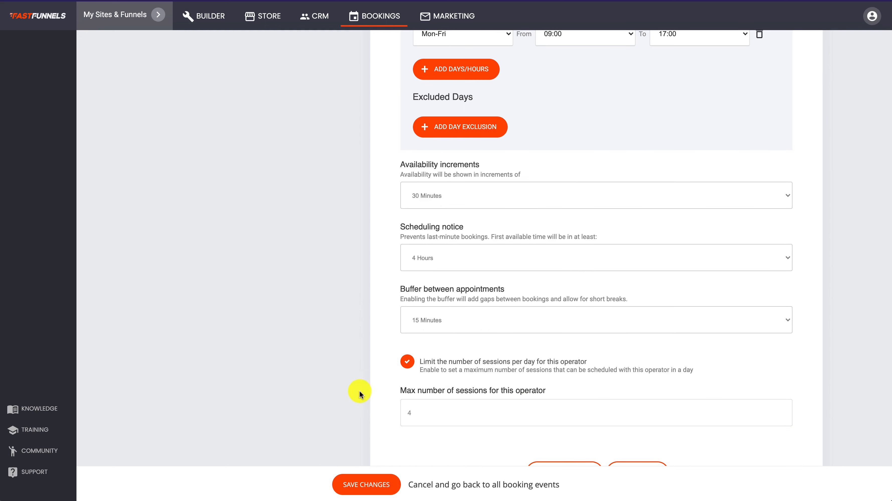
{"action": "left_click", "coordinate": [360, 485]}
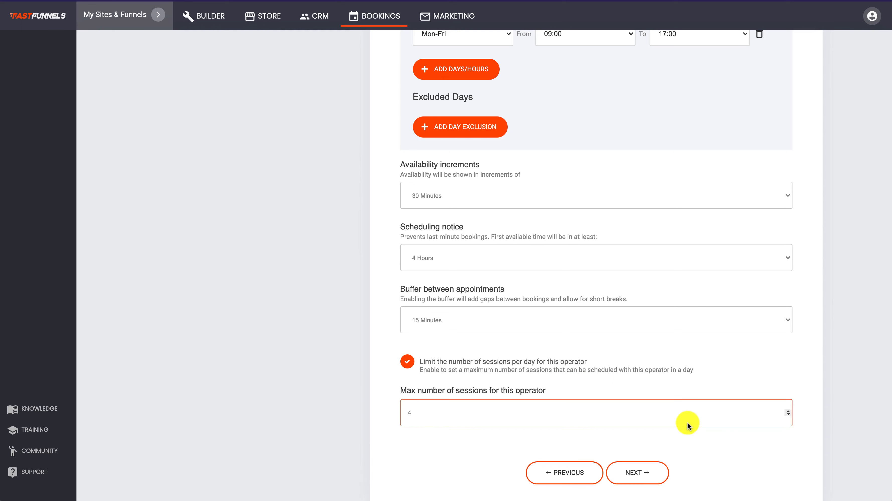
- Go to the event's form questions and examine the settings of the Name, Email and Phone fields
{"action": "left_click", "coordinate": [647, 471]}
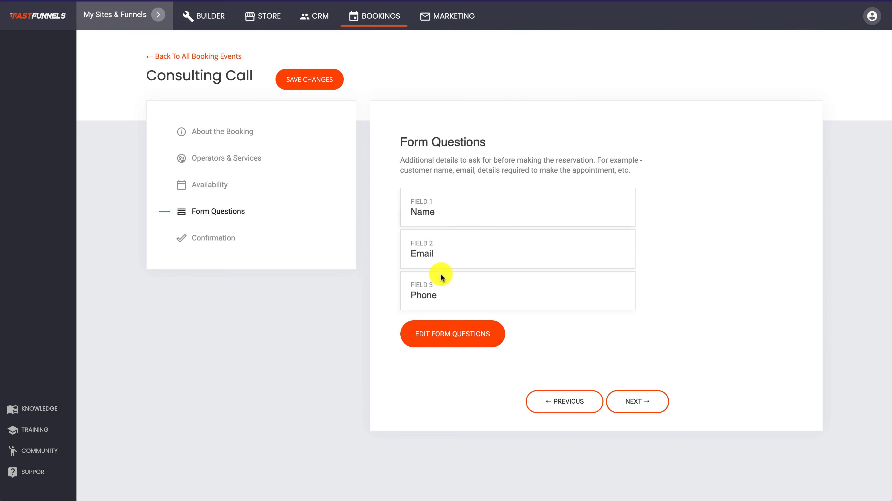
{"action": "left_click", "coordinate": [476, 330]}
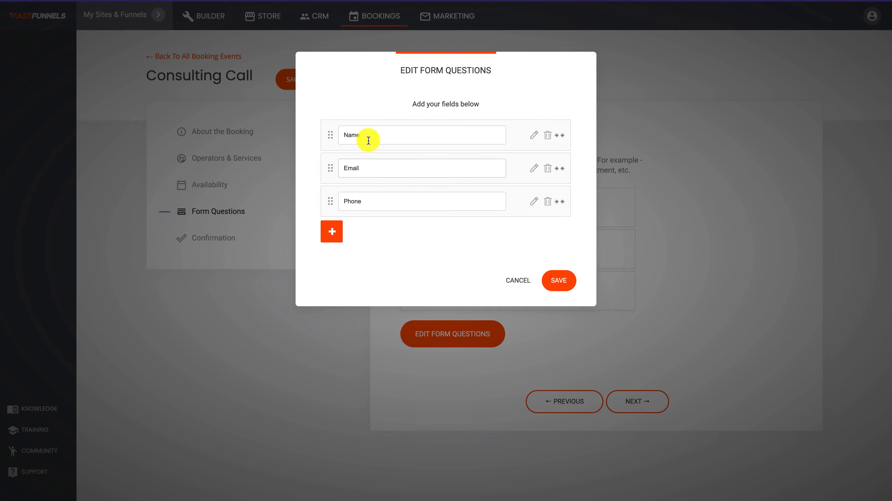
{"action": "left_click", "coordinate": [534, 135]}
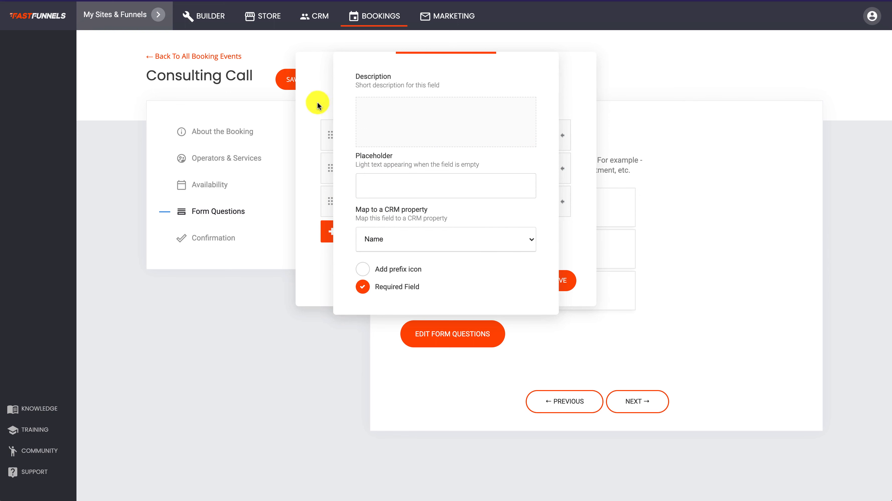
{"action": "left_click", "coordinate": [312, 158]}
{"action": "left_click", "coordinate": [535, 169]}
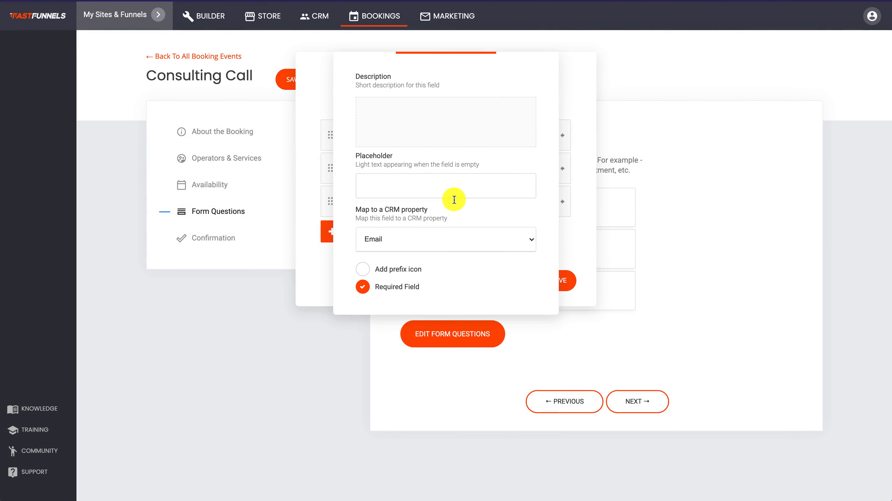
{"action": "left_click", "coordinate": [305, 191]}
{"action": "left_click", "coordinate": [535, 201]}
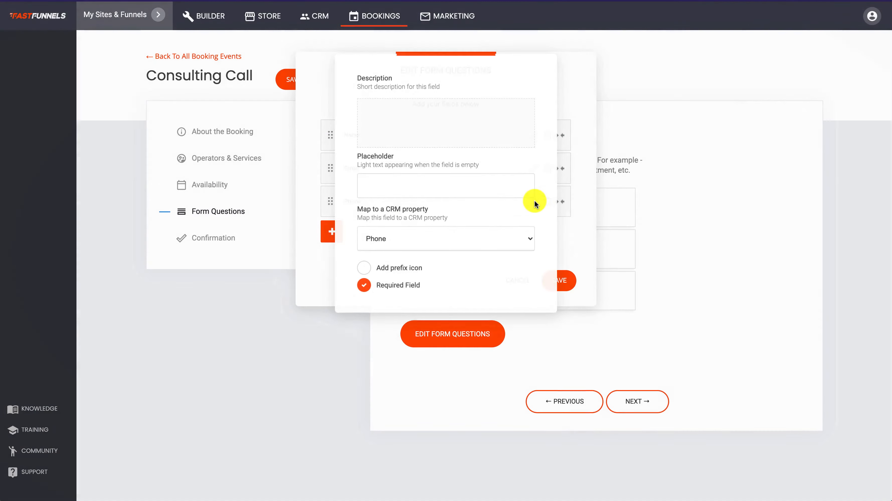
{"action": "left_click", "coordinate": [314, 266]}
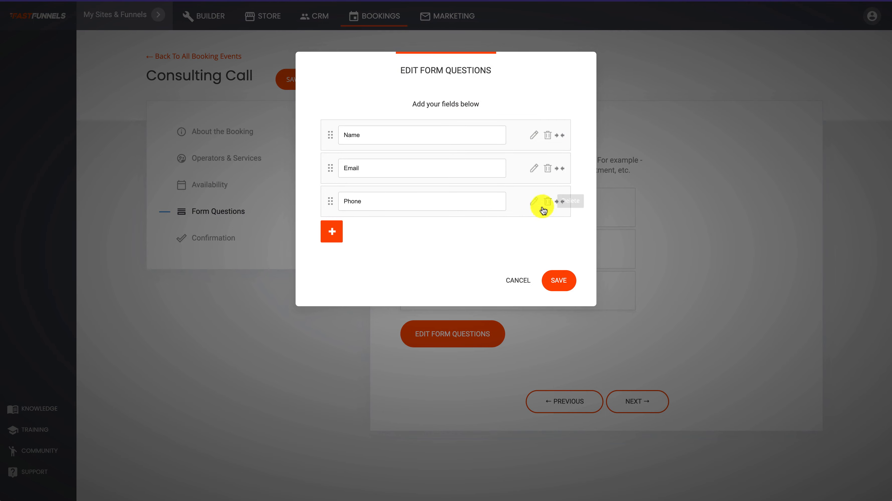
- Check the Phone field's settings again, then save the form questions and the event changes
{"action": "left_click", "coordinate": [534, 201]}
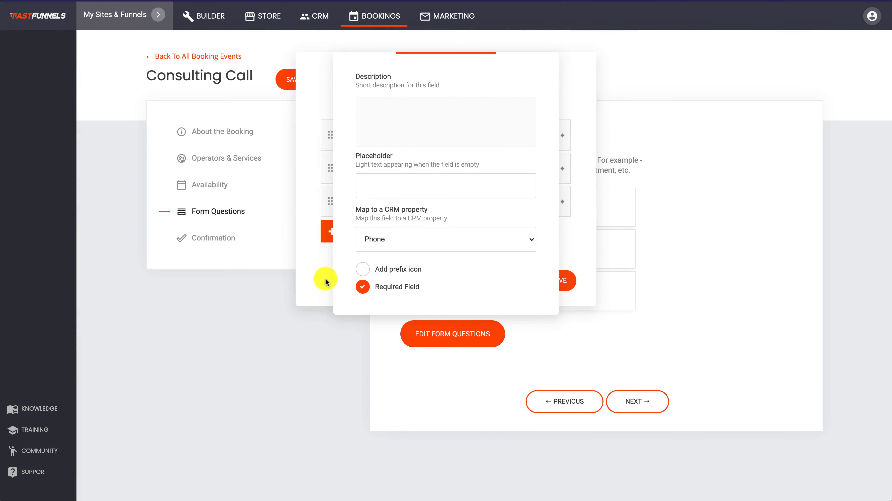
{"action": "left_click", "coordinate": [324, 279]}
{"action": "left_click", "coordinate": [559, 281]}
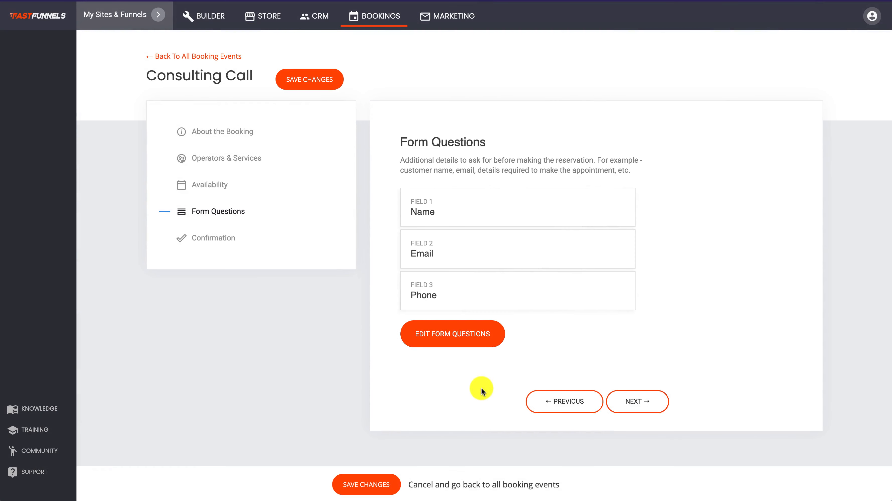
{"action": "left_click", "coordinate": [365, 483]}
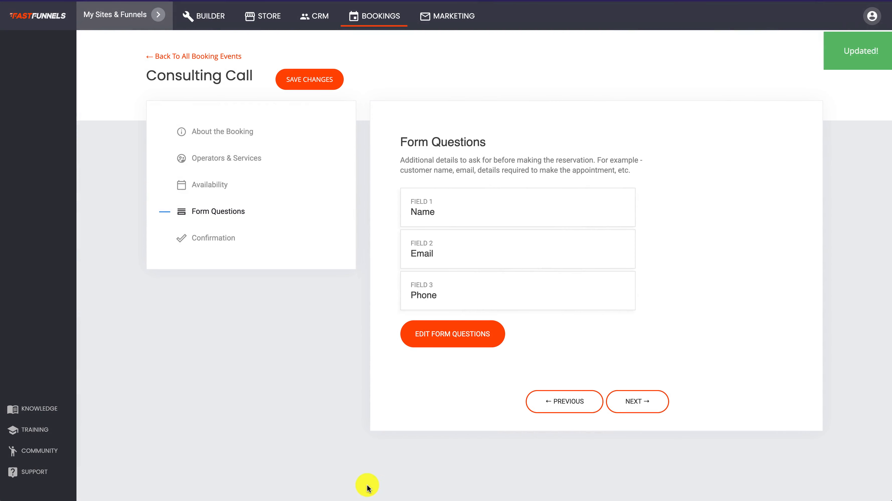
- Go to the event's confirmation settings, check the Custom Page option, return to Default Confirmation Message, and save the changes
{"action": "left_click", "coordinate": [636, 402]}
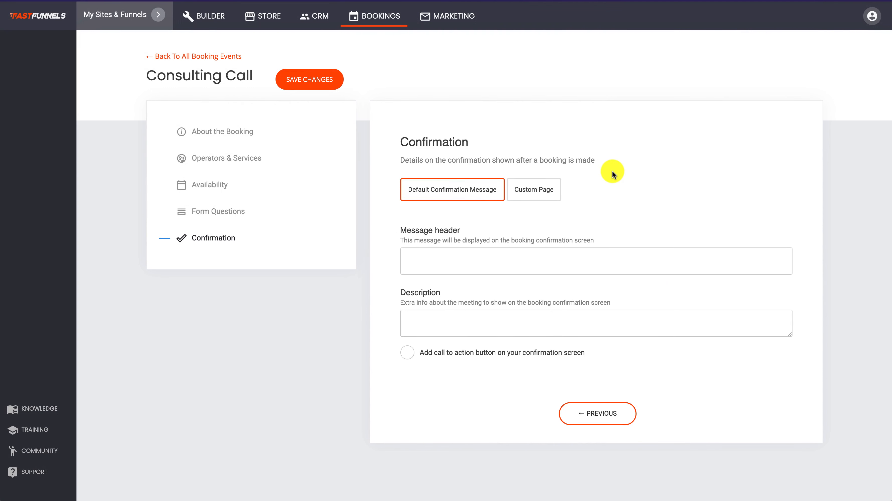
{"action": "left_click", "coordinate": [454, 250]}
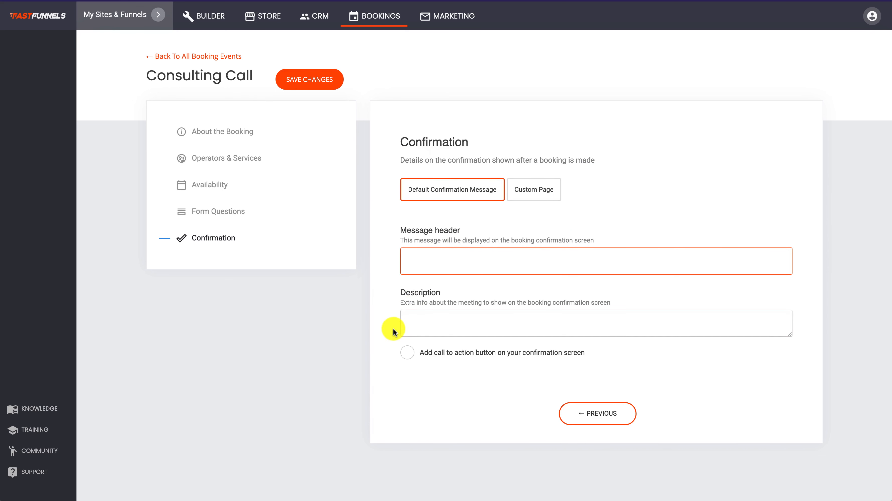
{"action": "left_click", "coordinate": [533, 194]}
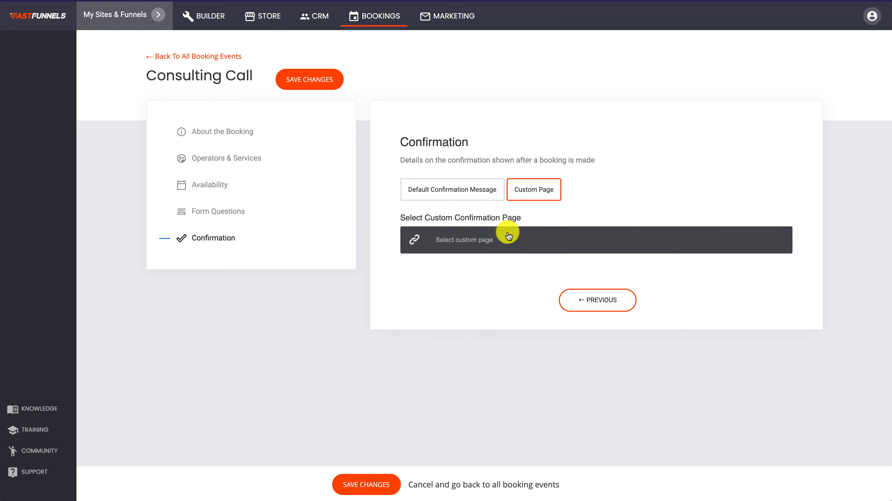
{"action": "left_click", "coordinate": [453, 193]}
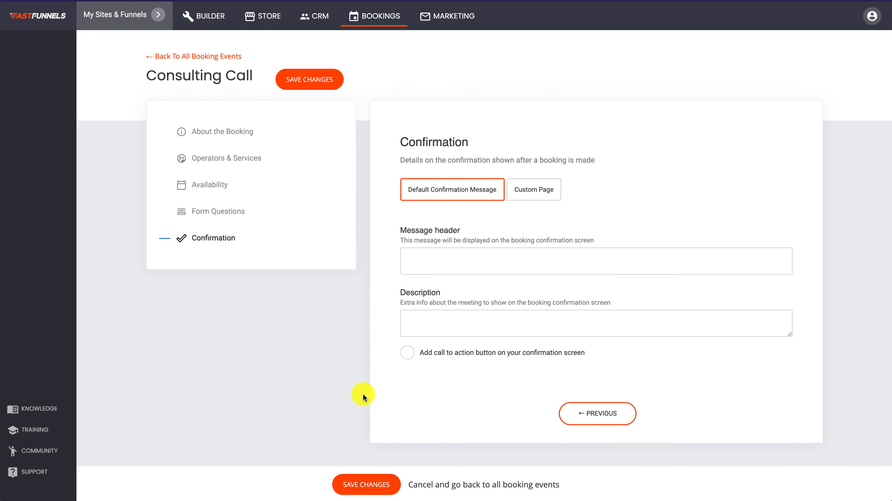
{"action": "left_click", "coordinate": [359, 485]}
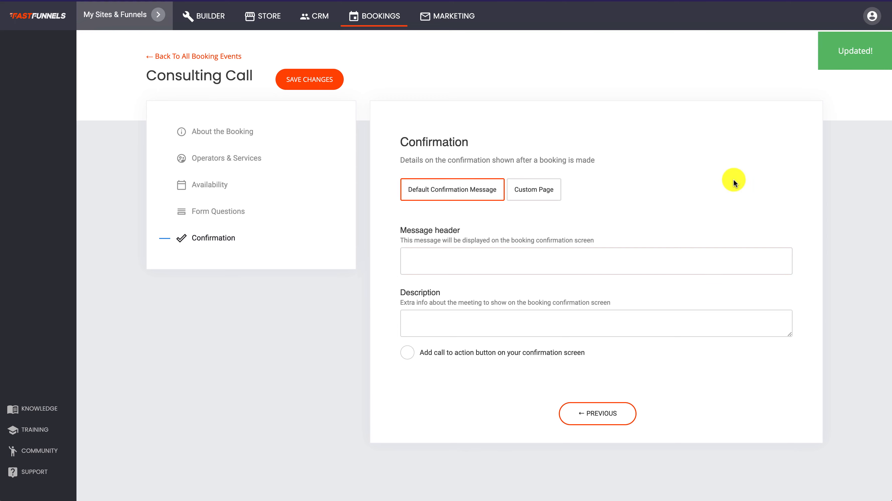
- Return to the builder's funnel steps and add a page named "Thank You Booking" from the "Thank you for contacting us!" template
{"action": "left_click", "coordinate": [209, 22]}
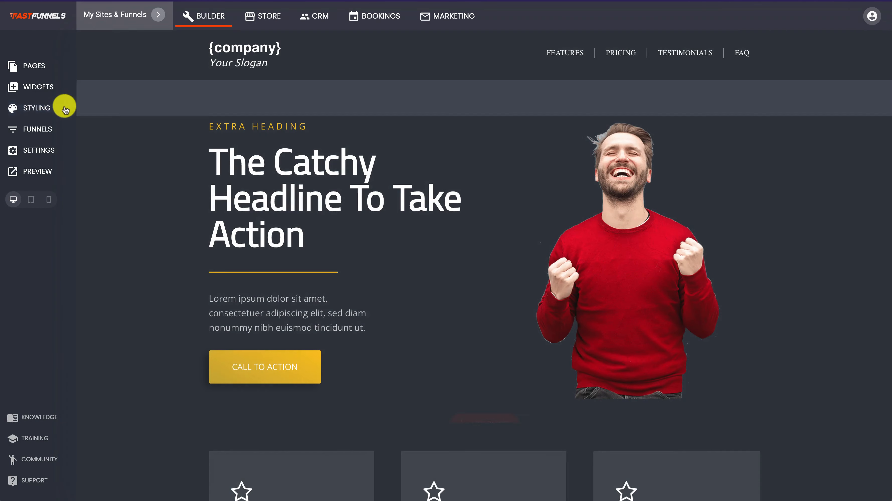
{"action": "left_click", "coordinate": [44, 129]}
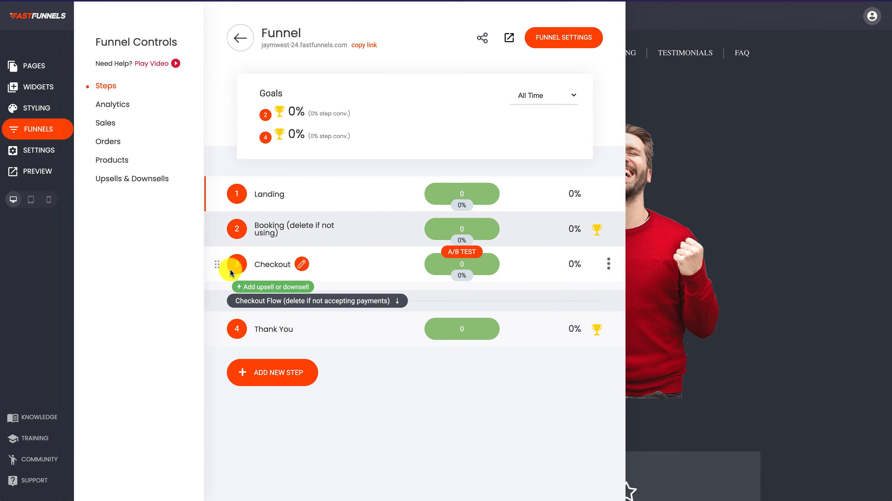
{"action": "left_click", "coordinate": [251, 377]}
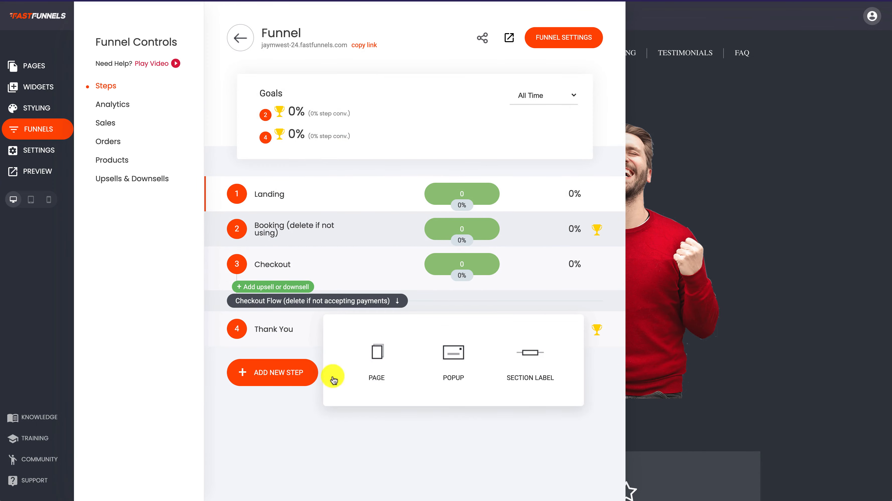
{"action": "left_click", "coordinate": [376, 351]}
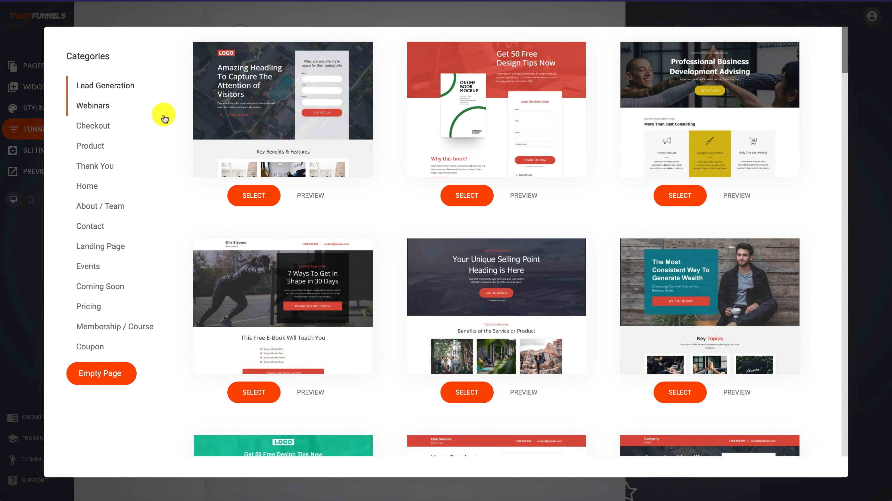
{"action": "left_click", "coordinate": [111, 164]}
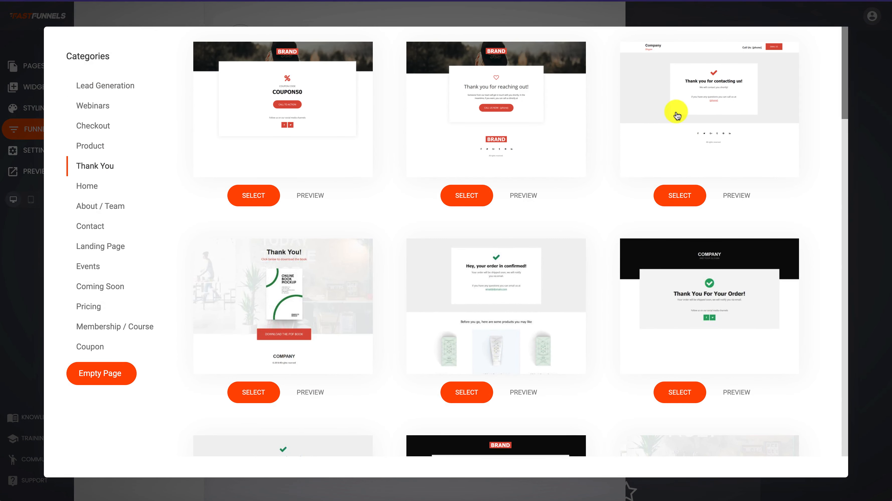
{"action": "left_click", "coordinate": [678, 195]}
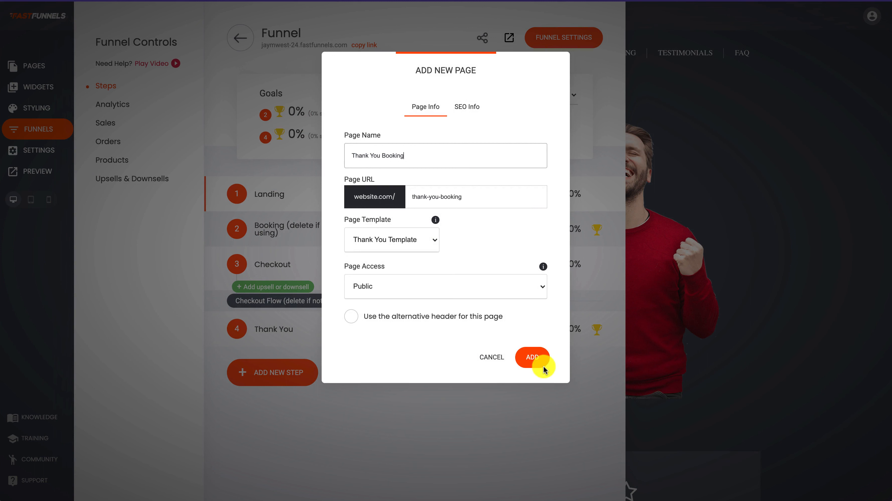
{"action": "left_click", "coordinate": [533, 357]}
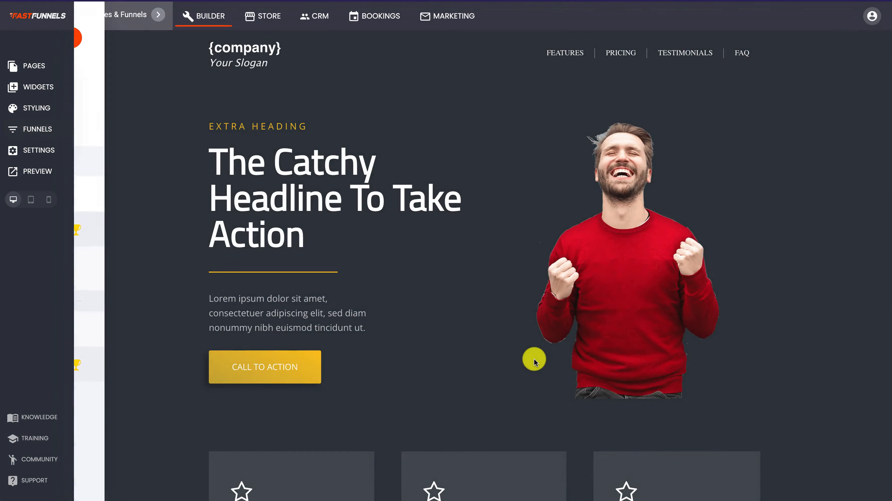
- Move the Thank You Booking step directly below Booking in the funnel, then change its page heading to "Thank you for Booking" and save
{"action": "left_click", "coordinate": [39, 141]}
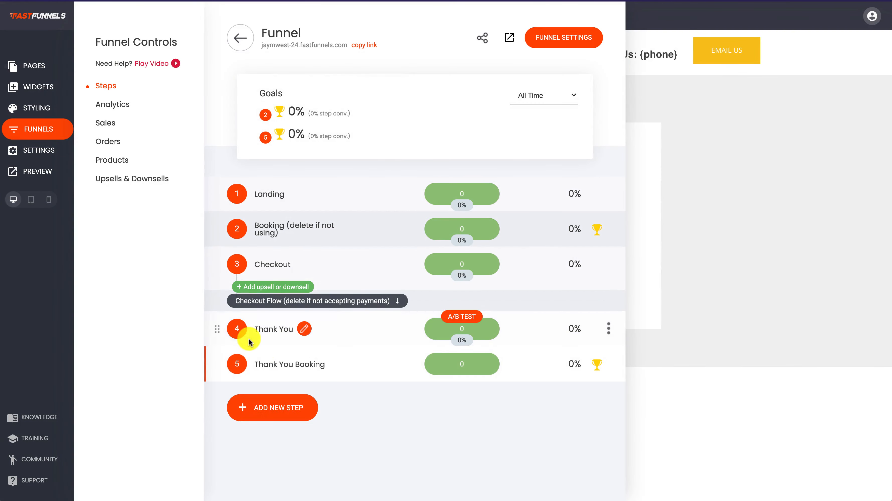
{"action": "left_click_drag", "start_coordinate": [218, 366], "coordinate": [216, 263]}
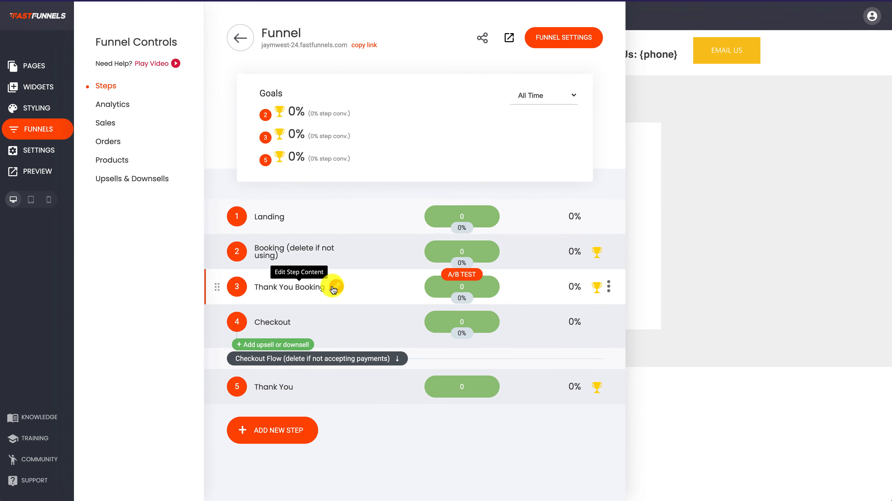
{"action": "left_click", "coordinate": [334, 288]}
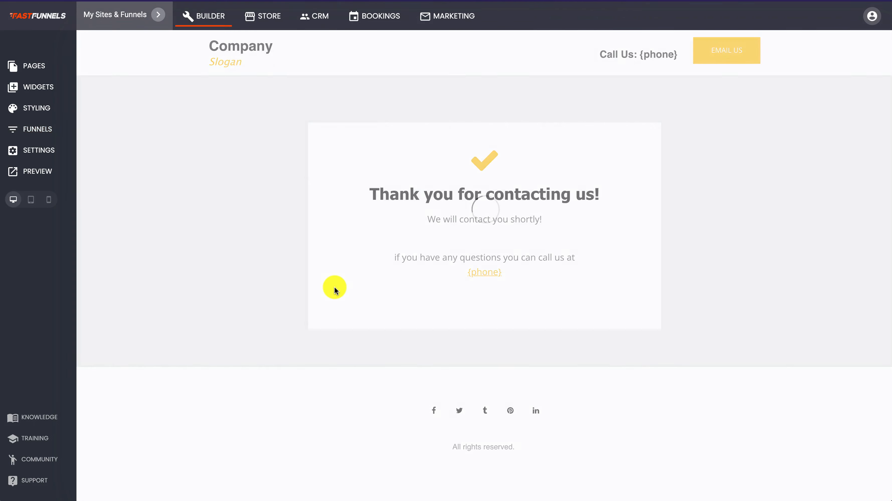
{"action": "left_click", "coordinate": [497, 195]}
{"action": "left_click_drag", "start_coordinate": [488, 195], "coordinate": [620, 198]}
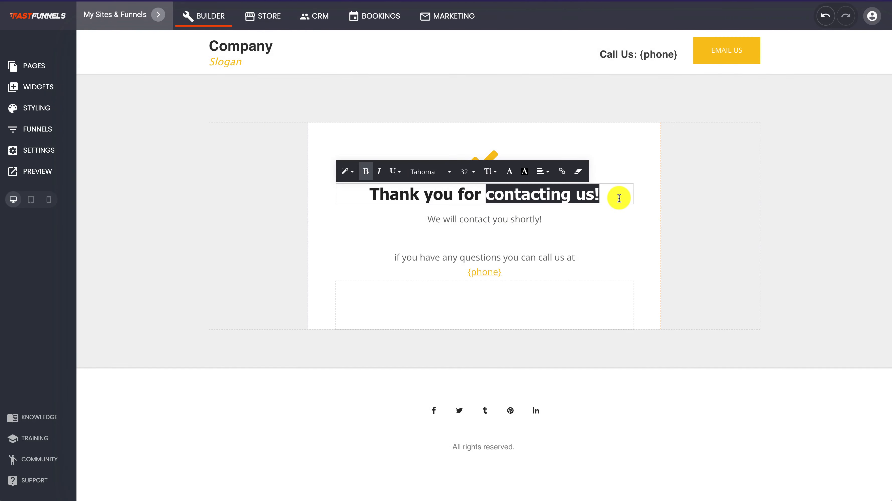
{"action": "type", "text": "Booking"}
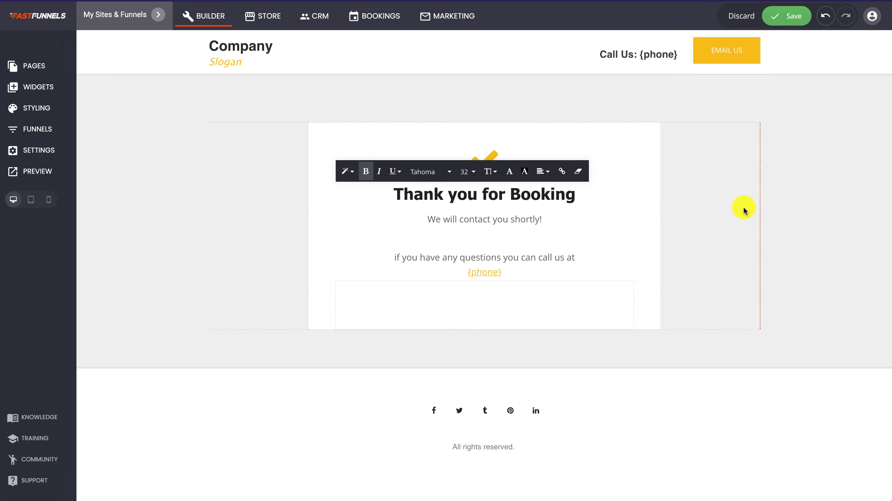
{"action": "left_click", "coordinate": [796, 16]}
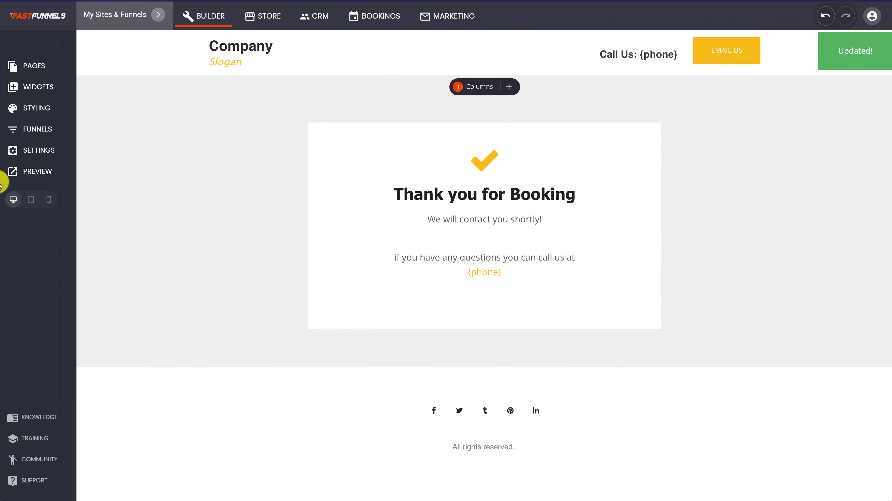
- Return to the Consulting Call booking event and switch its confirmation from the default message to Custom Page
{"action": "left_click", "coordinate": [36, 129]}
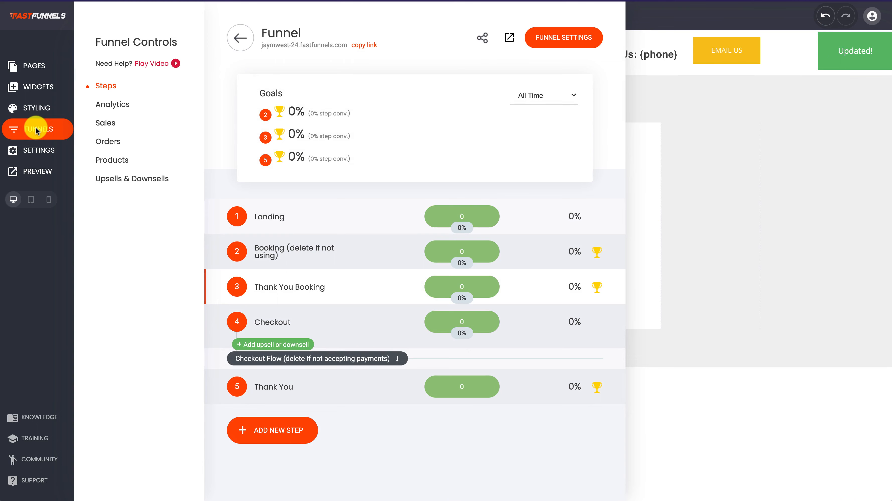
{"action": "left_click", "coordinate": [712, 218]}
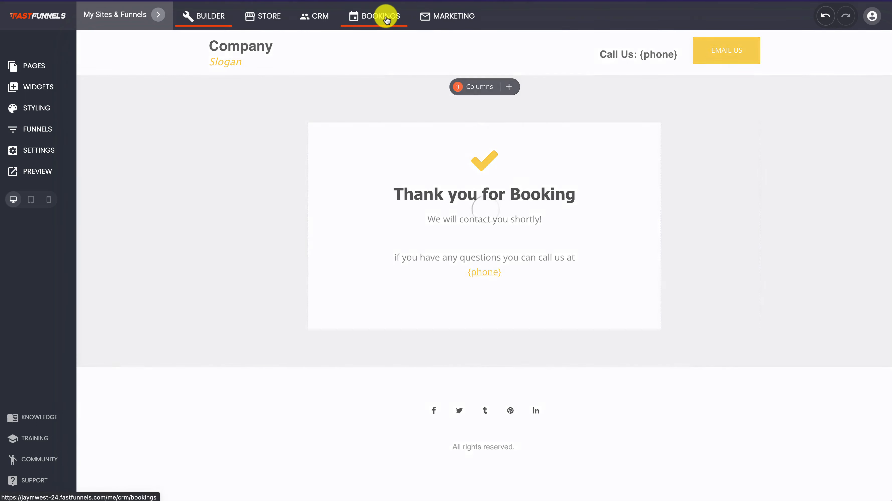
{"action": "left_click", "coordinate": [387, 20]}
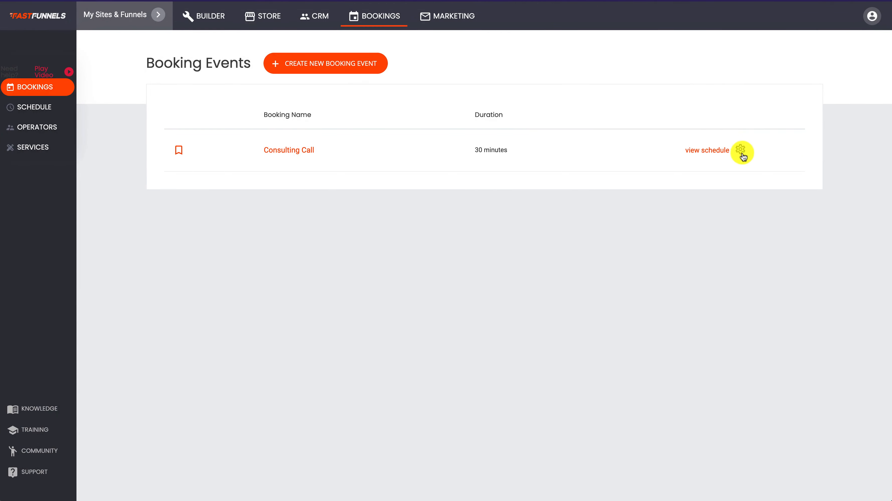
{"action": "left_click", "coordinate": [741, 94]}
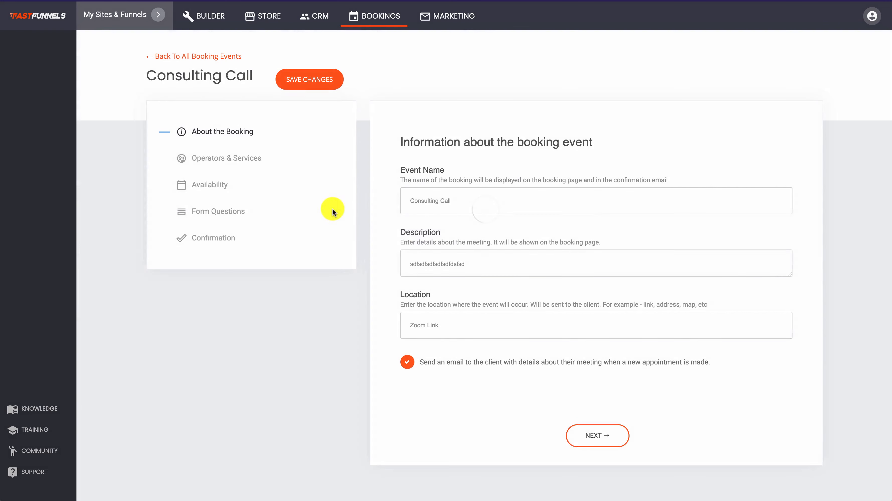
{"action": "left_click", "coordinate": [217, 238]}
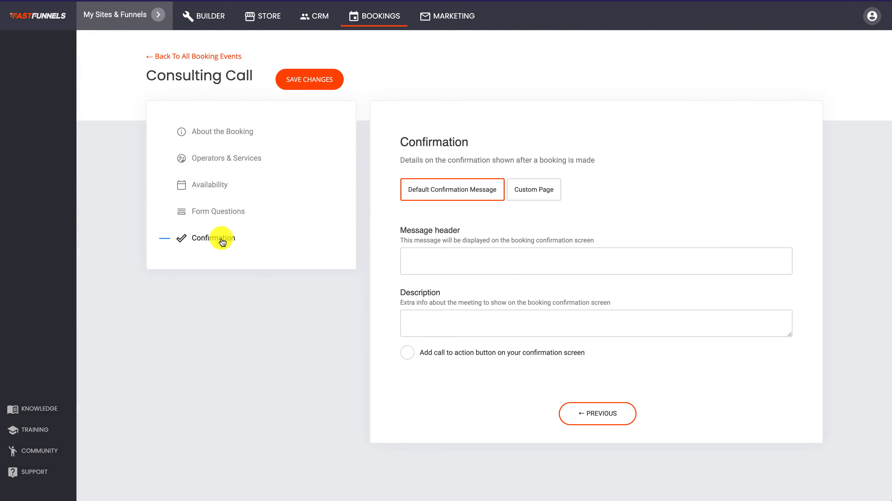
{"action": "left_click", "coordinate": [540, 194]}
- Link the custom confirmation page to the funnel's Thank You Booking step, save the event, and return to all booking events
{"action": "left_click", "coordinate": [453, 248]}
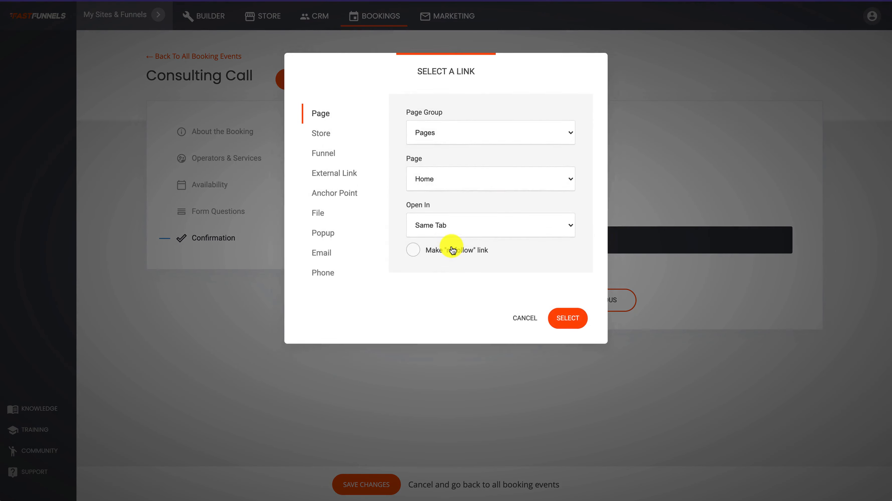
{"action": "left_click", "coordinate": [322, 154]}
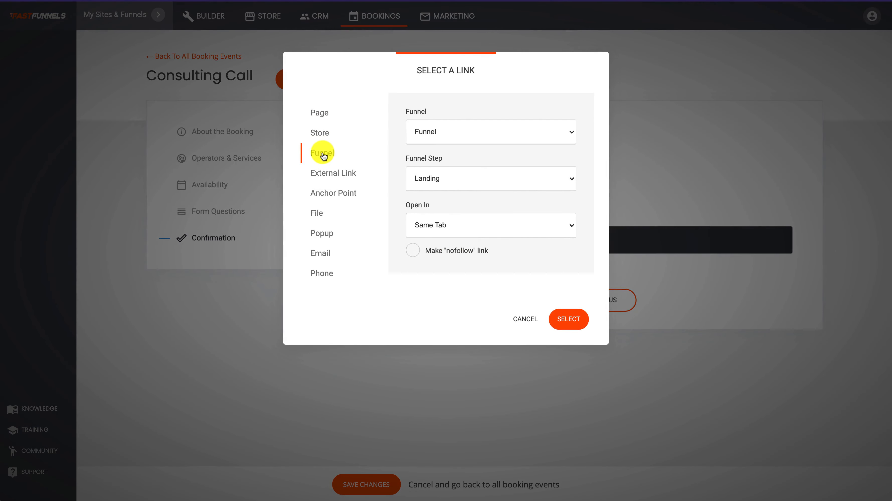
{"action": "left_click", "coordinate": [506, 140]}
{"action": "left_click", "coordinate": [484, 177]}
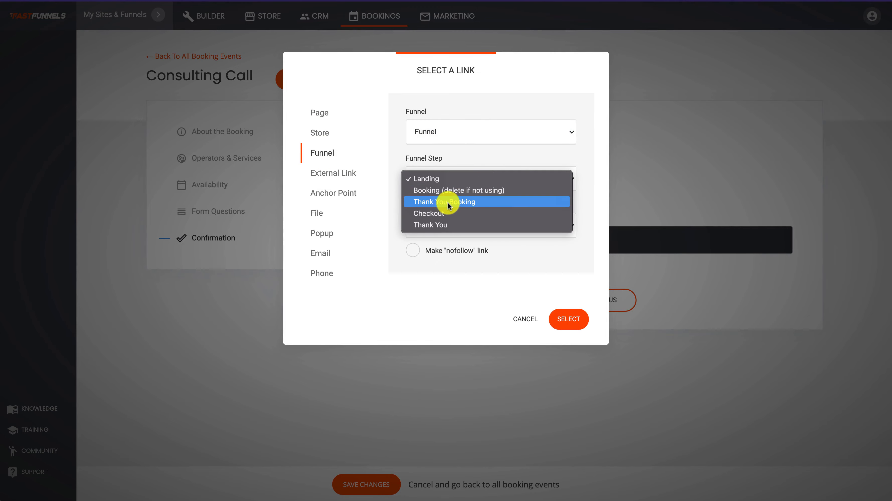
{"action": "left_click", "coordinate": [444, 206]}
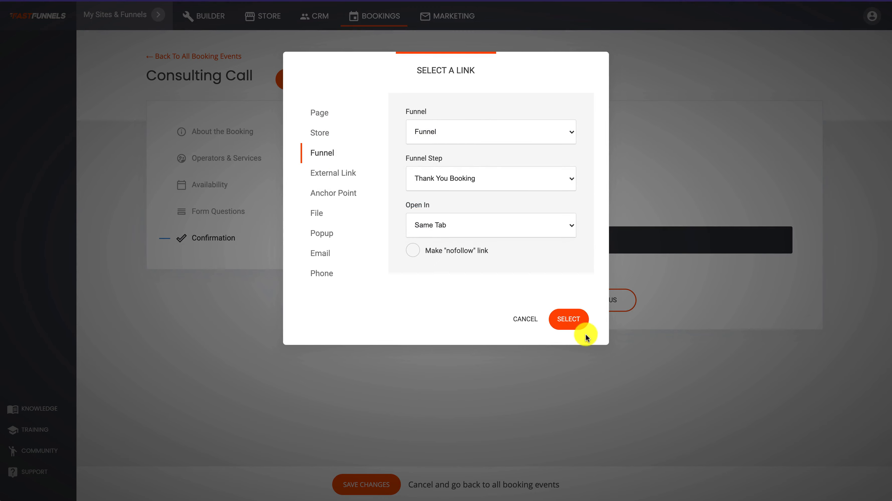
{"action": "left_click", "coordinate": [573, 325]}
{"action": "left_click", "coordinate": [364, 481]}
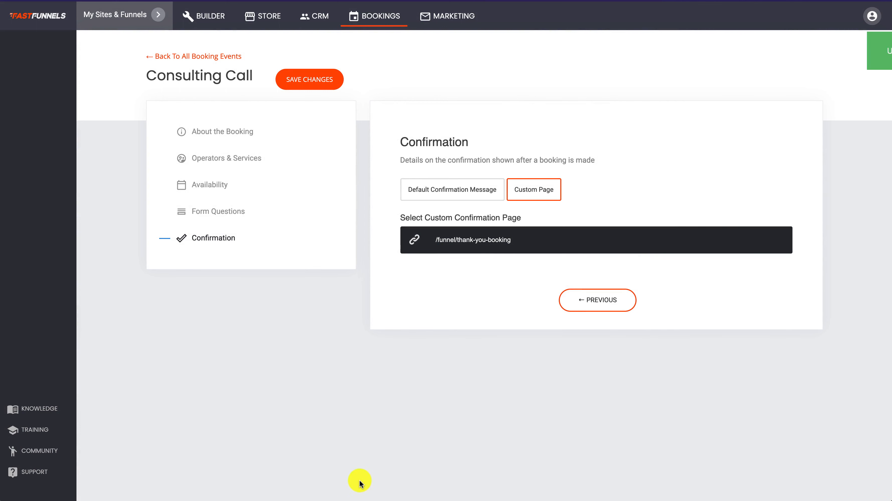
{"action": "left_click", "coordinate": [324, 82]}
{"action": "left_click", "coordinate": [236, 57]}
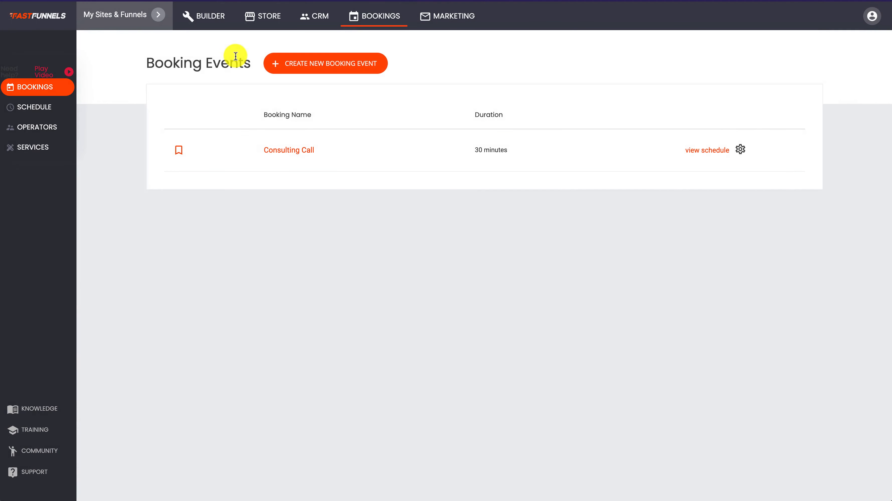
- Preview the funnel from the builder and follow the landing page's call to action to the Schedule A Call calendar
{"action": "left_click", "coordinate": [213, 15]}
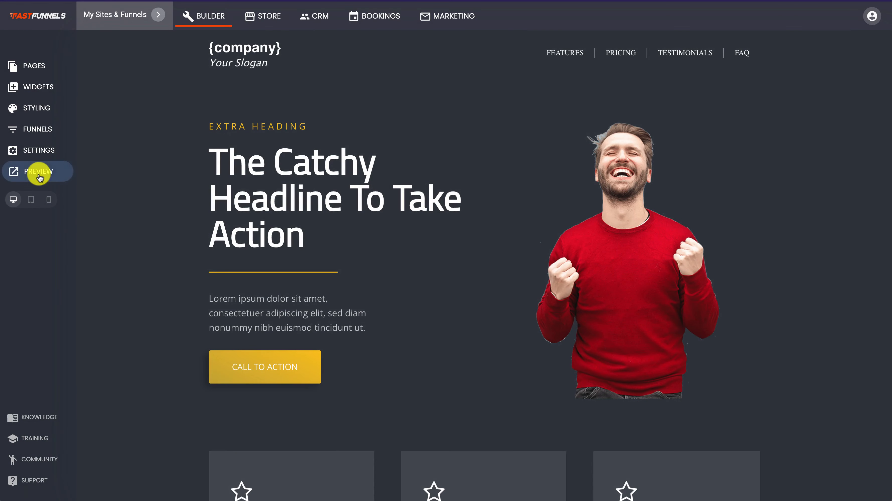
{"action": "left_click", "coordinate": [38, 171]}
{"action": "left_click", "coordinate": [417, 18]}
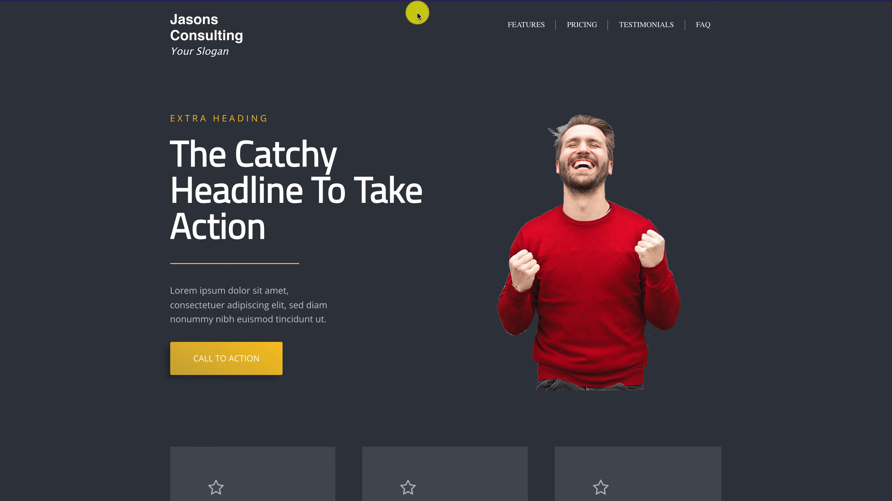
{"action": "left_click", "coordinate": [252, 363]}
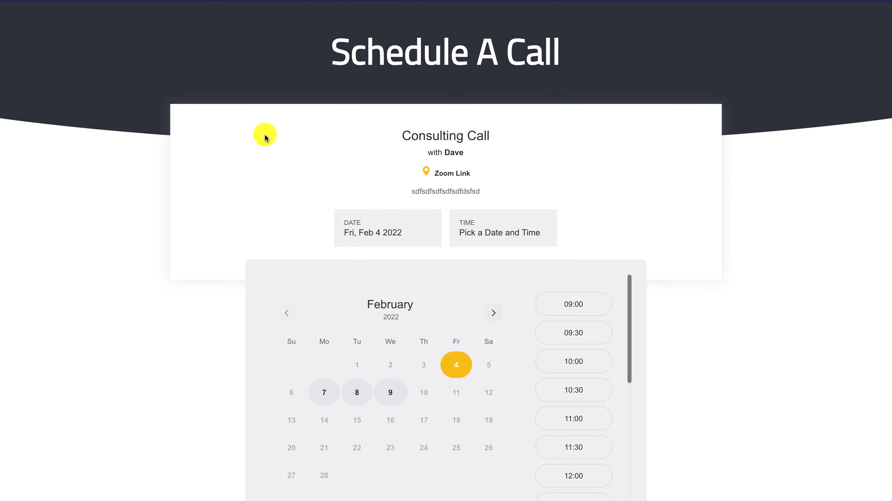
{"action": "scroll", "coordinate": [663, 198], "scroll_direction": "down", "scroll_amount": 2}
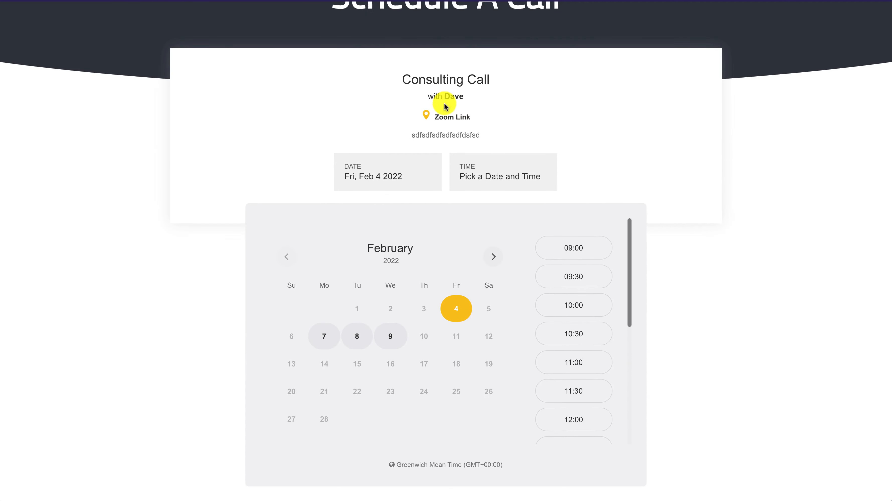
{"action": "scroll", "coordinate": [696, 132], "scroll_direction": "down", "scroll_amount": 1}
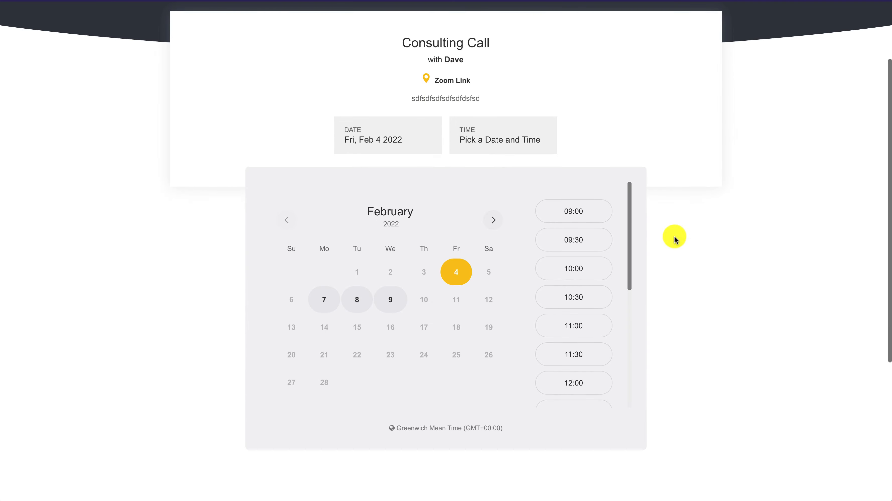
- Book a test consulting call for Tue, Feb 8 2022 at 11:00, filling in the customer's name, email and phone number
{"action": "left_click", "coordinate": [357, 301]}
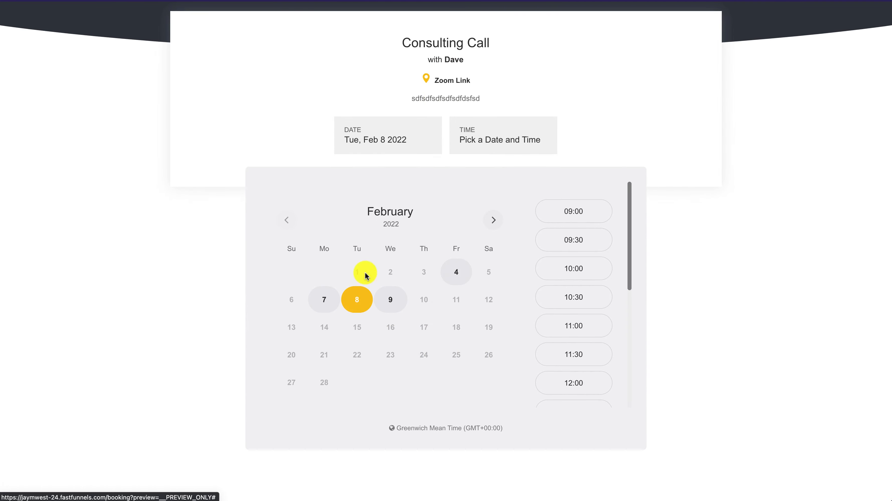
{"action": "left_click", "coordinate": [579, 330]}
{"action": "left_click", "coordinate": [446, 293]}
{"action": "type", "text": "sdfsdfsfsdf"}
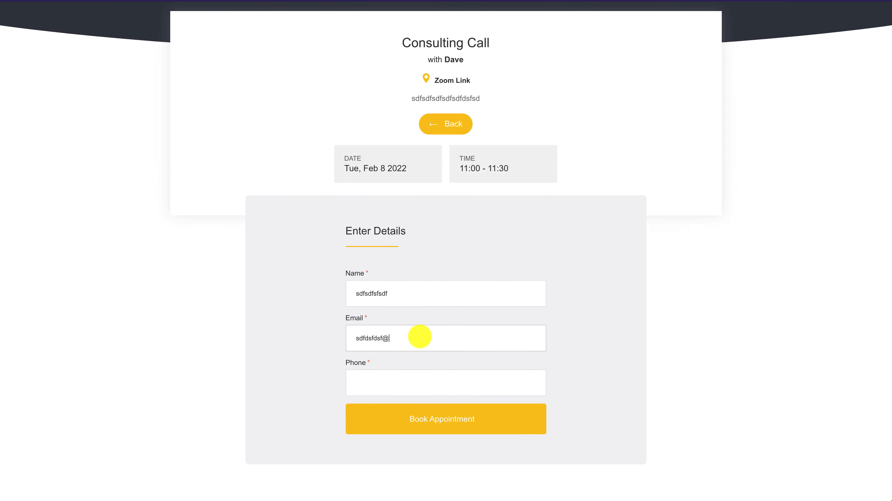
{"action": "left_click", "coordinate": [410, 377]}
{"action": "type", "text": "34534534543534"}
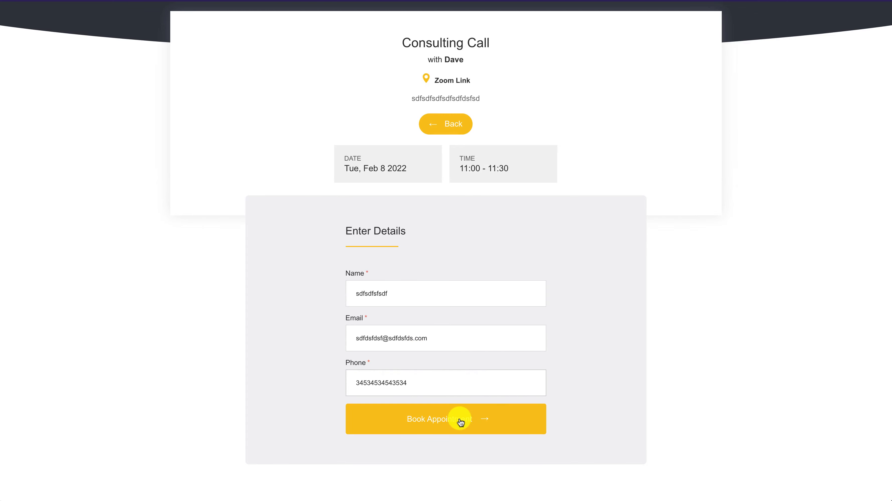
{"action": "left_click", "coordinate": [460, 420]}
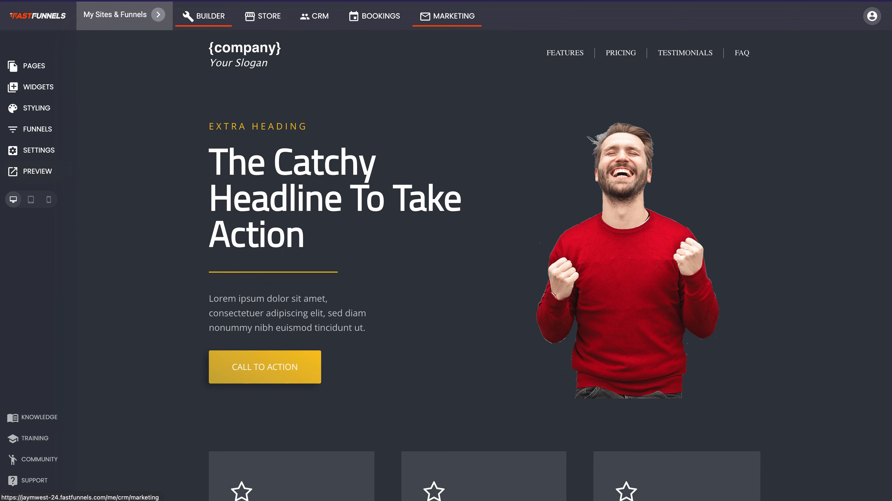
- Go to the bookings schedule and examine the details of the test appointment
{"action": "left_click", "coordinate": [375, 18]}
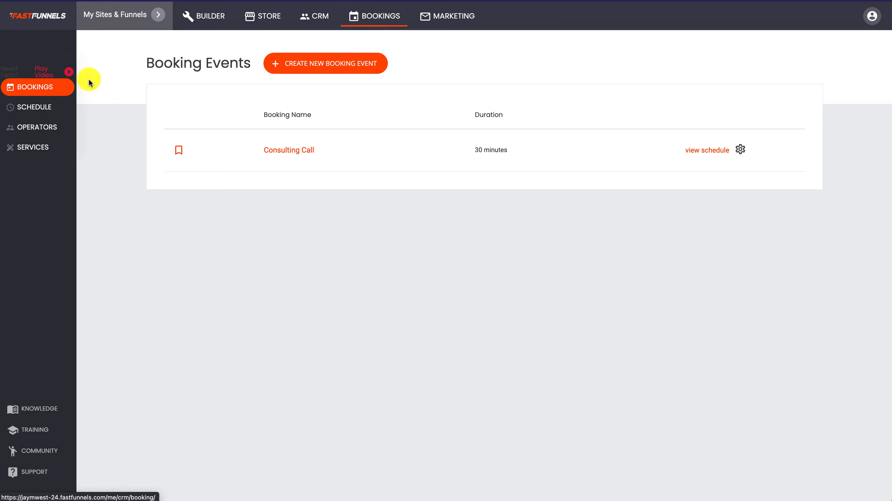
{"action": "left_click", "coordinate": [38, 107]}
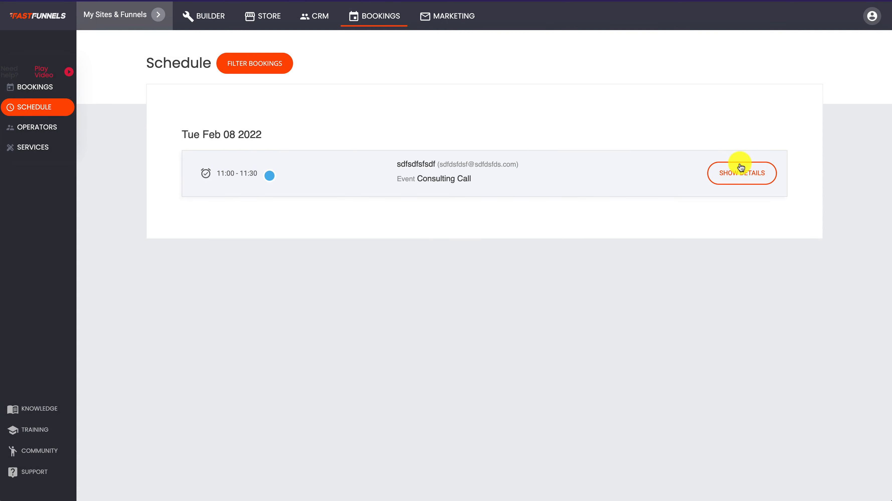
{"action": "left_click", "coordinate": [739, 174]}
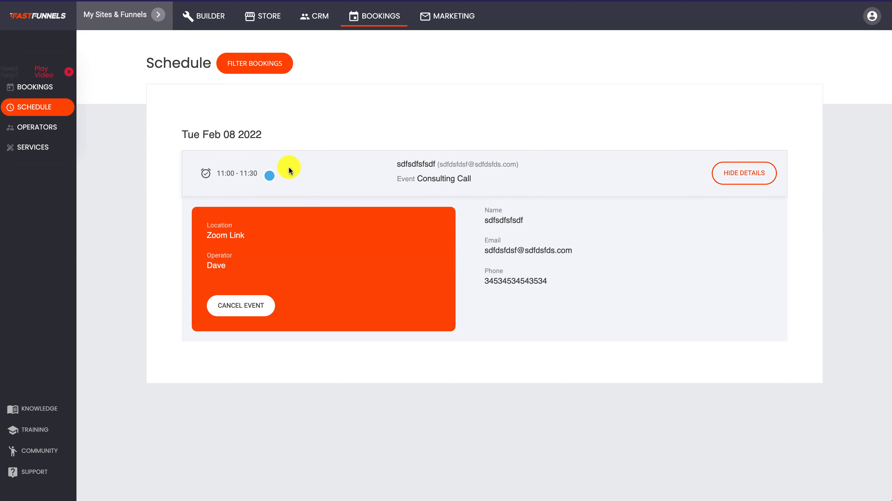
- Return to the builder, change the landing page's call-to-action button text to "BOOK A CALL $99", and save the page
{"action": "left_click", "coordinate": [204, 23]}
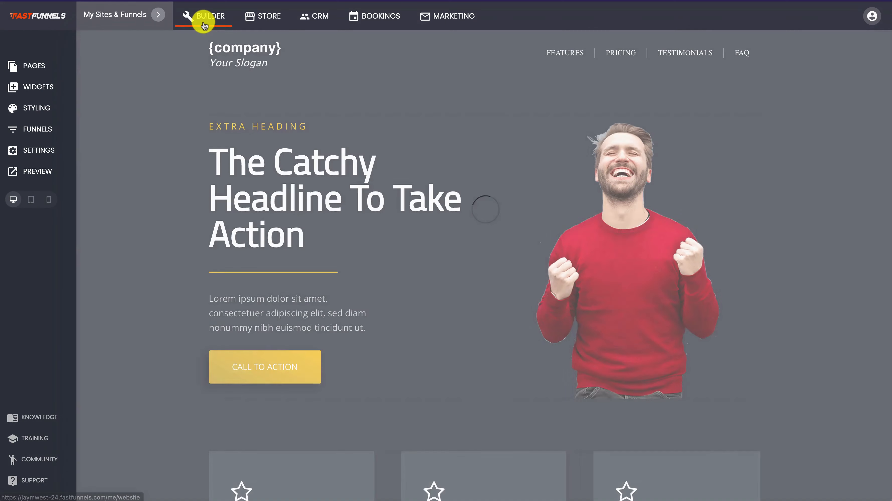
{"action": "scroll", "coordinate": [295, 272], "scroll_direction": "down", "scroll_amount": 2}
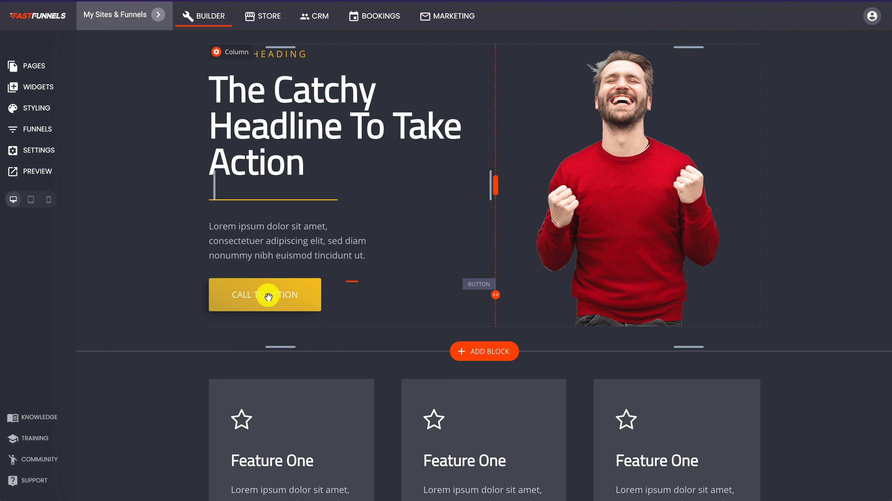
{"action": "mouse_move", "coordinate": [269, 293]}
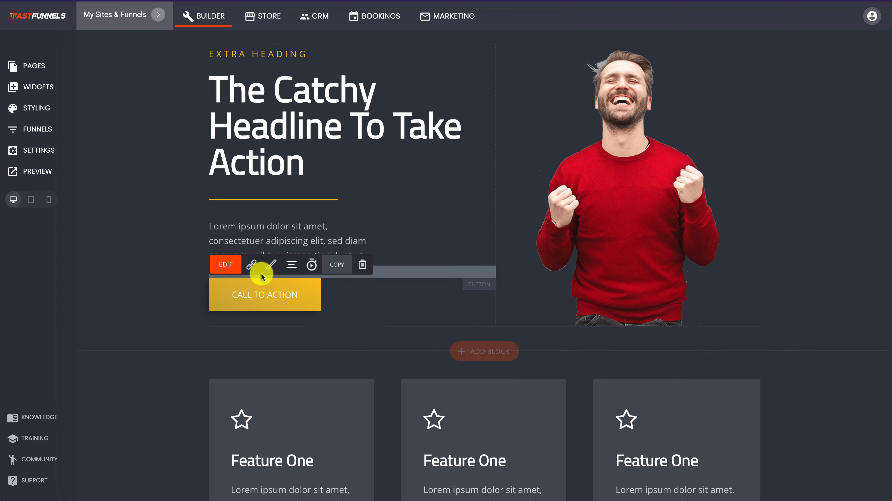
{"action": "left_click", "coordinate": [233, 263]}
{"action": "triple_click", "coordinate": [573, 291]}
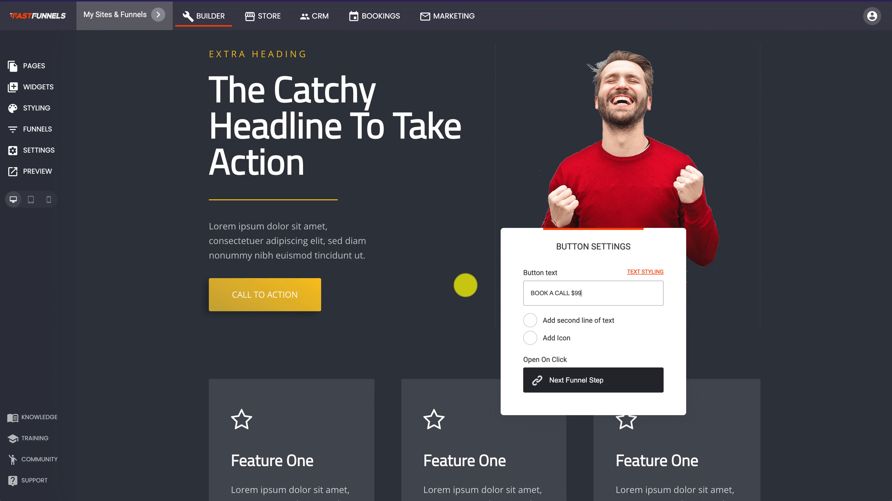
{"action": "left_click", "coordinate": [738, 305]}
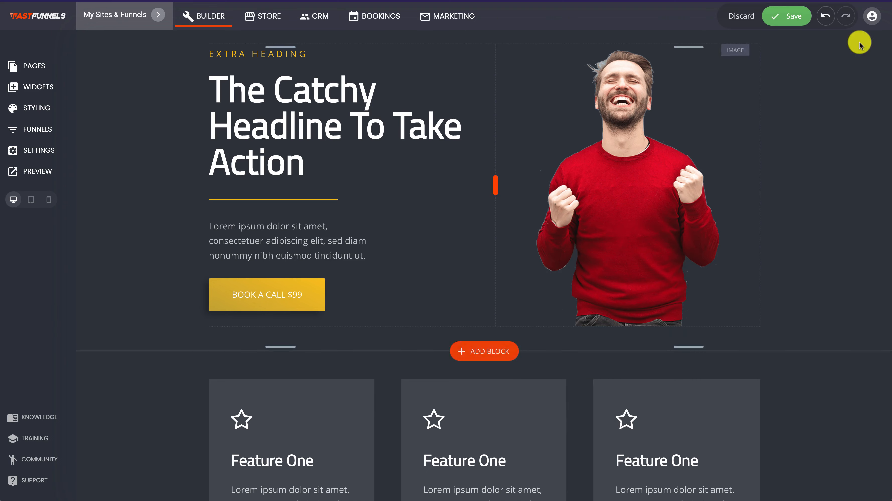
{"action": "left_click", "coordinate": [794, 16]}
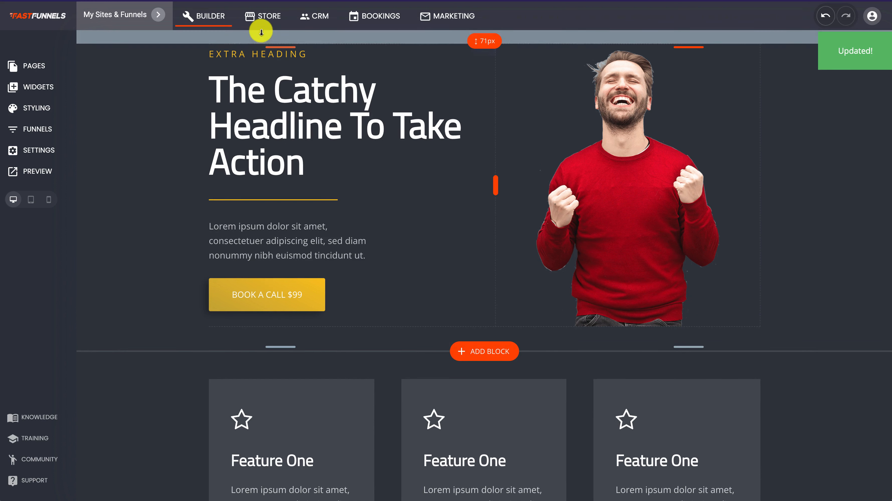
- Activate the online store and add a service product titled "Consulting Call" priced at $99.00
{"action": "left_click", "coordinate": [269, 21]}
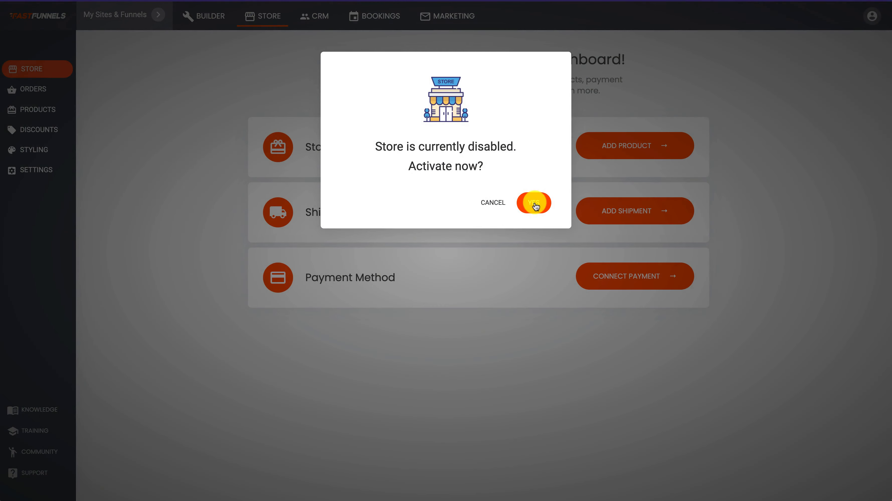
{"action": "left_click", "coordinate": [535, 205]}
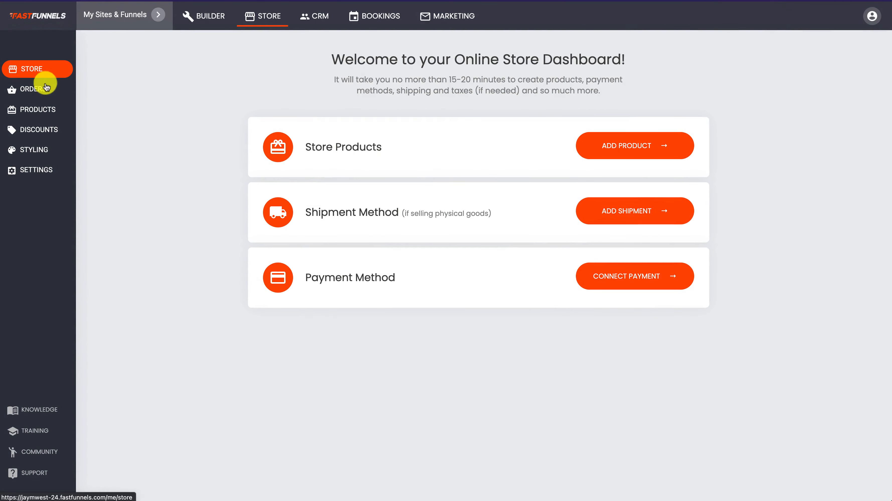
{"action": "left_click", "coordinate": [646, 154]}
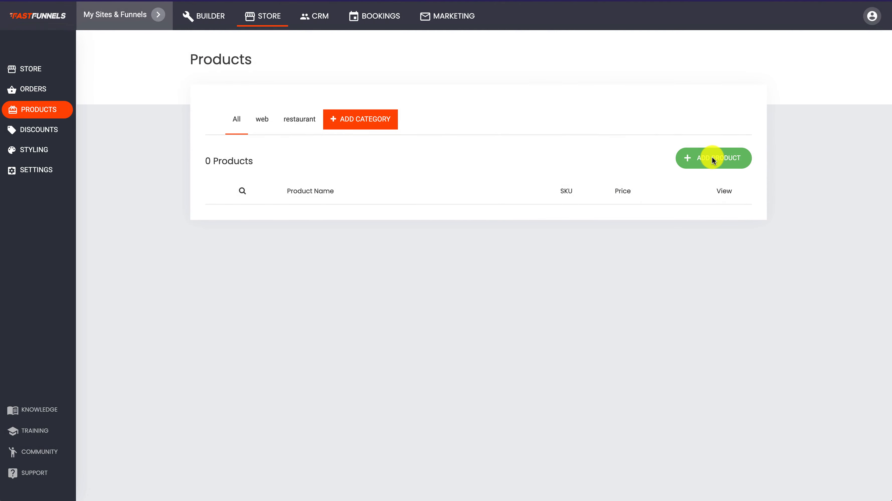
{"action": "left_click", "coordinate": [712, 158]}
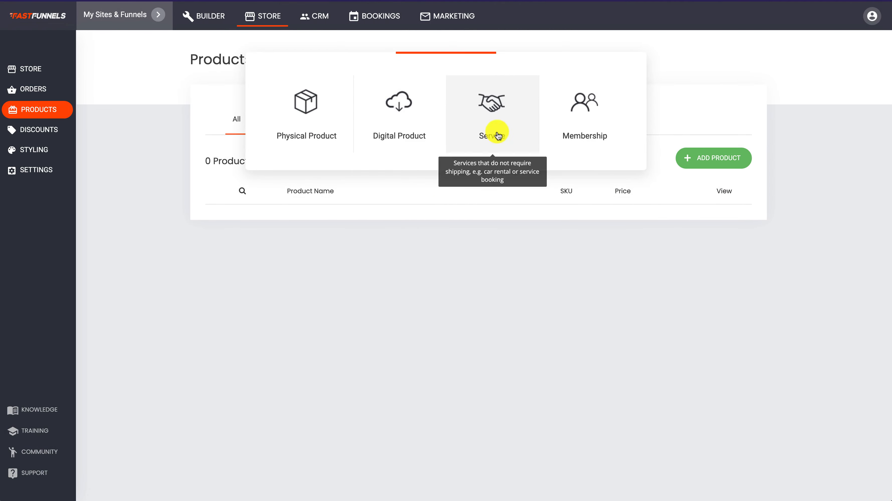
{"action": "left_click", "coordinate": [503, 112]}
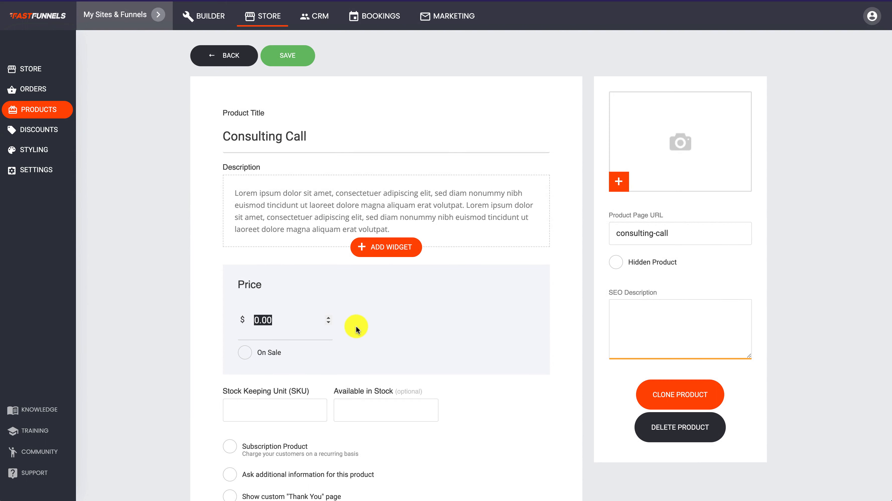
{"action": "left_click", "coordinate": [528, 309]}
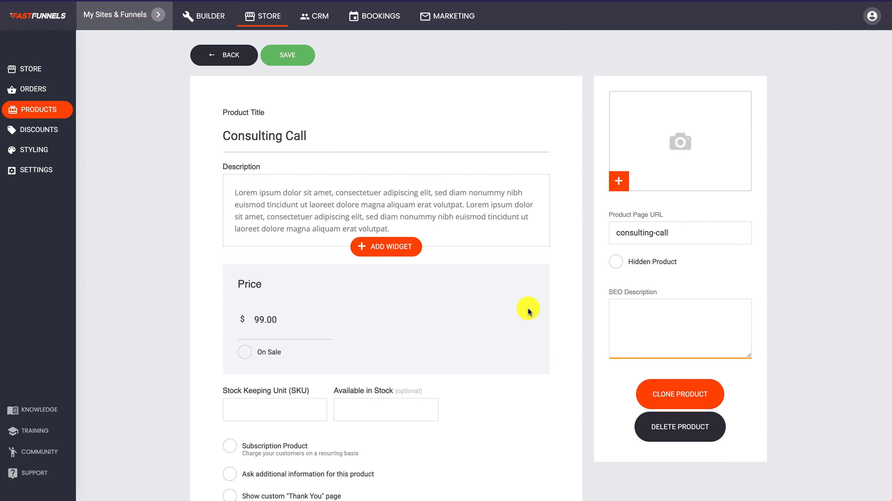
- Create a product category named "Calls", assign it to the Consulting Call product, and save the product
{"action": "scroll", "coordinate": [528, 310], "scroll_direction": "down", "scroll_amount": 4}
{"action": "scroll", "coordinate": [528, 309], "scroll_direction": "down", "scroll_amount": 3}
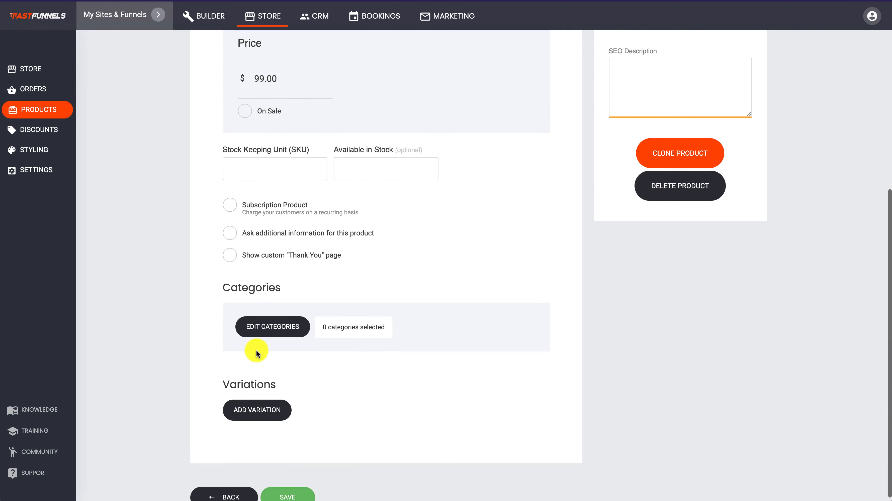
{"action": "left_click", "coordinate": [284, 326]}
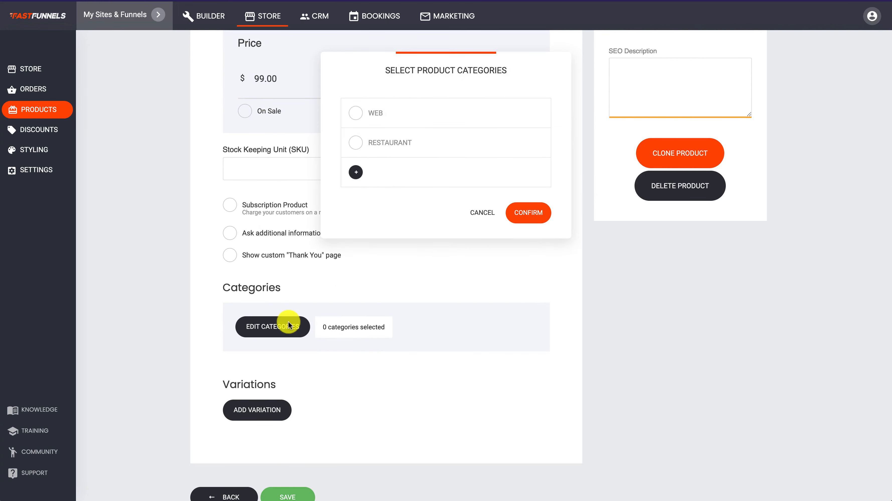
{"action": "left_click", "coordinate": [355, 172]}
{"action": "type", "text": "Calls"}
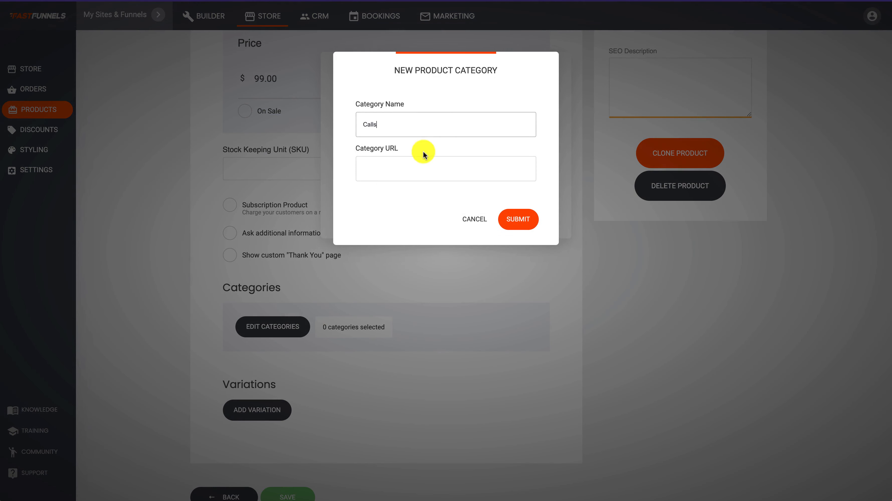
{"action": "left_click", "coordinate": [531, 219]}
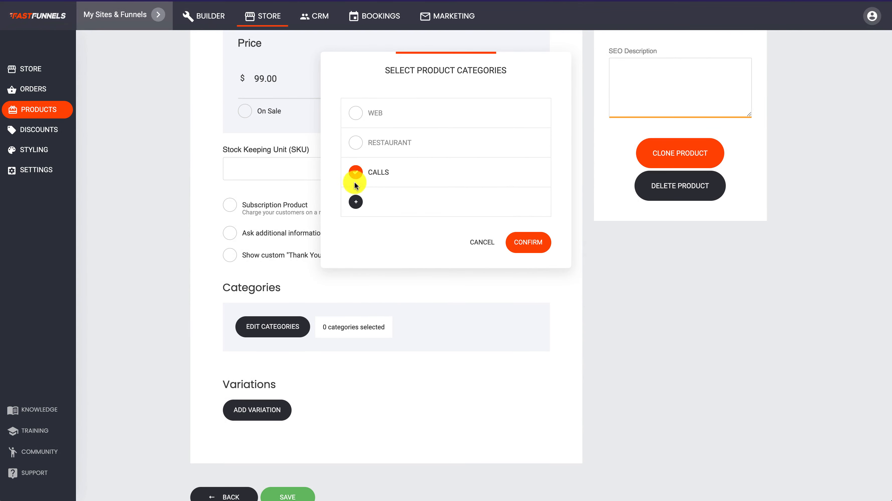
{"action": "left_click", "coordinate": [532, 241]}
{"action": "scroll", "coordinate": [534, 313], "scroll_direction": "up", "scroll_amount": 5}
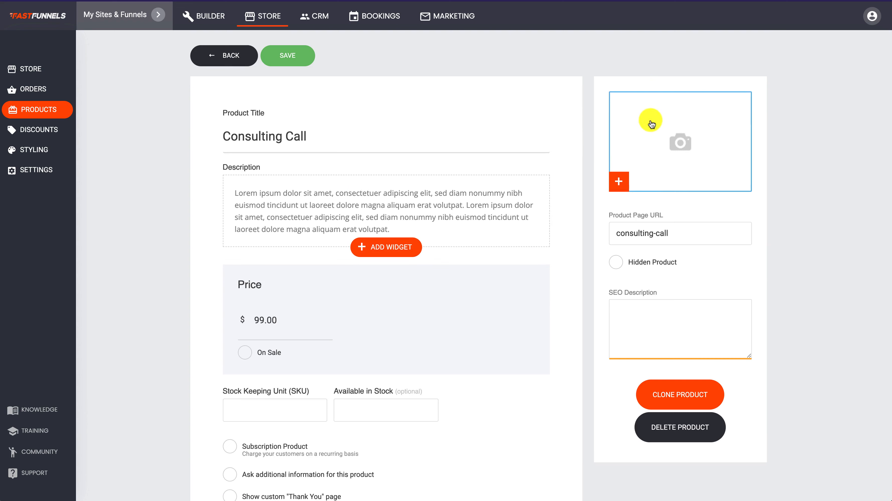
{"action": "scroll", "coordinate": [537, 264], "scroll_direction": "down", "scroll_amount": 5}
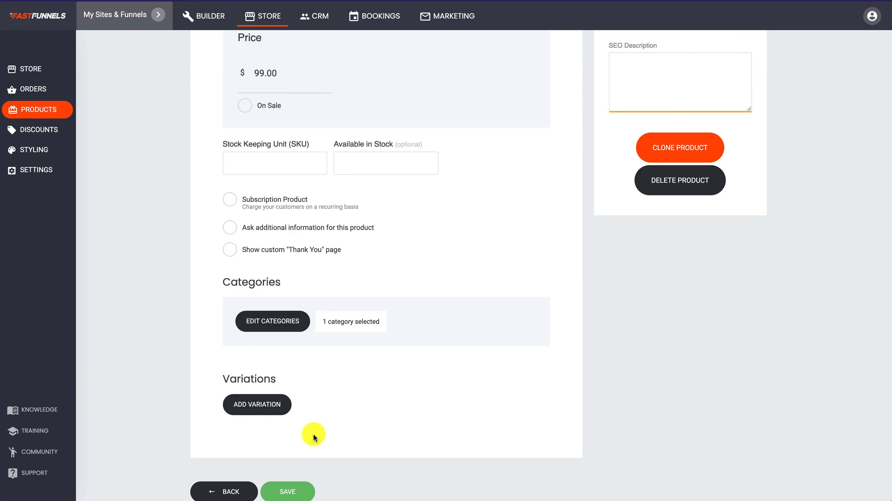
{"action": "left_click", "coordinate": [288, 493]}
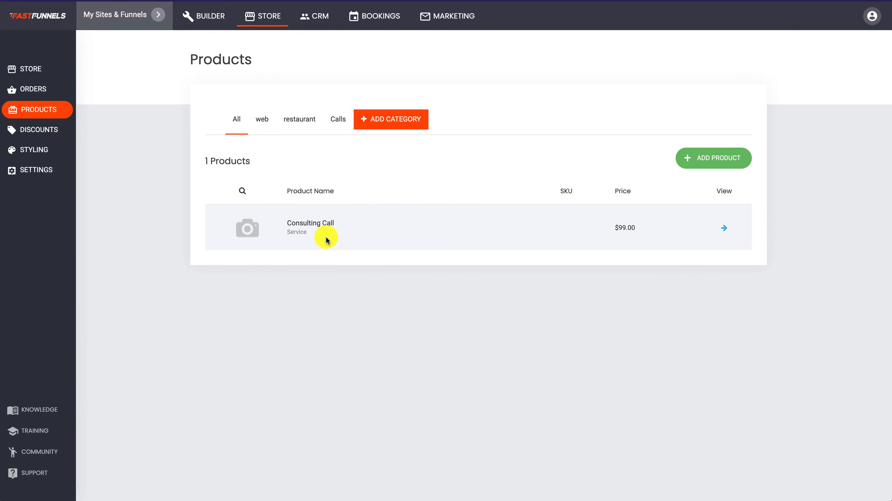
- Return to the builder's funnel steps and move the Checkout step directly after Landing, ahead of Booking
{"action": "left_click", "coordinate": [200, 16]}
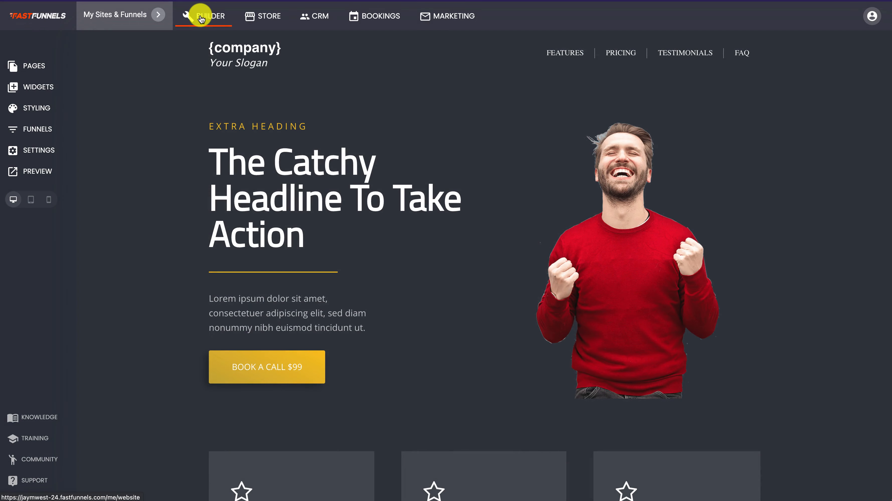
{"action": "left_click", "coordinate": [47, 133]}
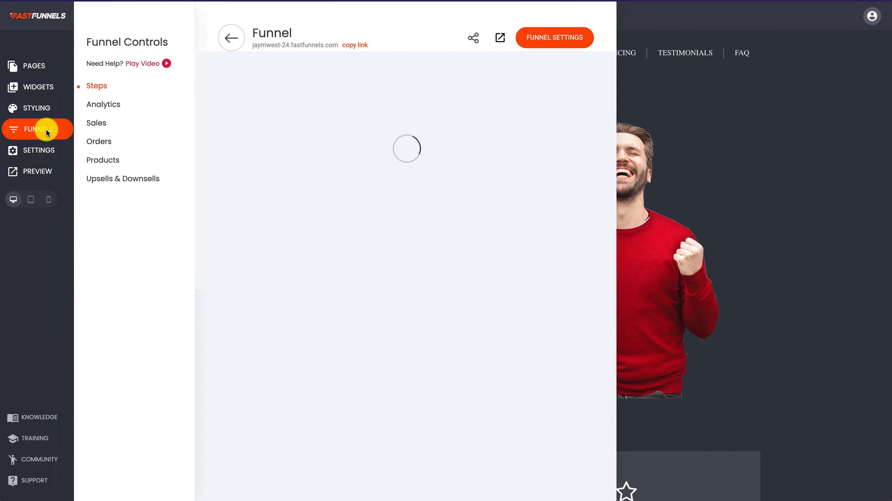
{"action": "left_click", "coordinate": [567, 223]}
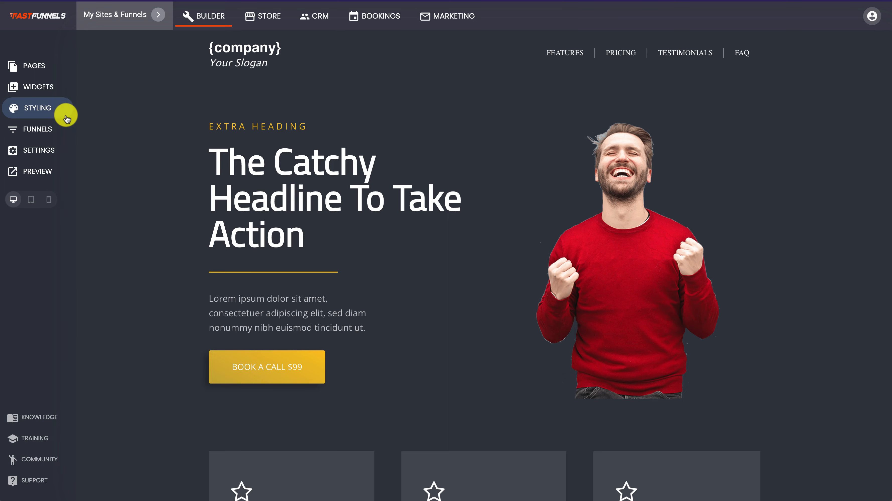
{"action": "left_click", "coordinate": [34, 131]}
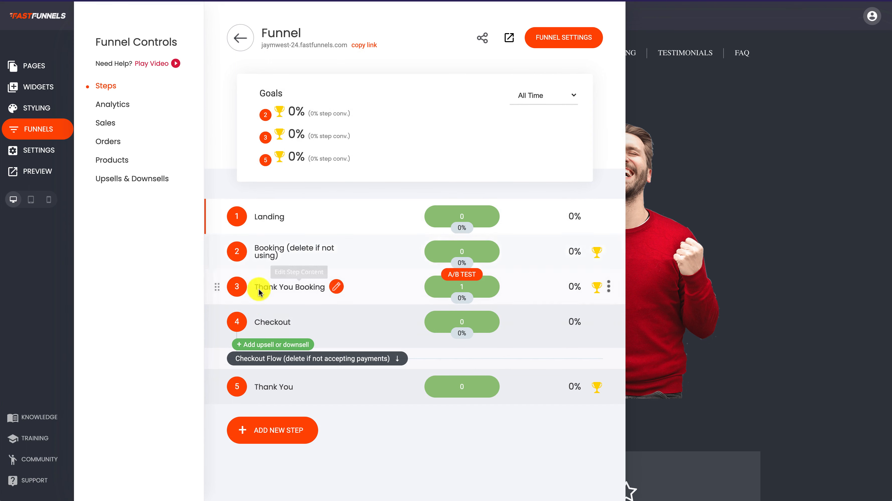
{"action": "left_click_drag", "start_coordinate": [215, 323], "coordinate": [216, 251]}
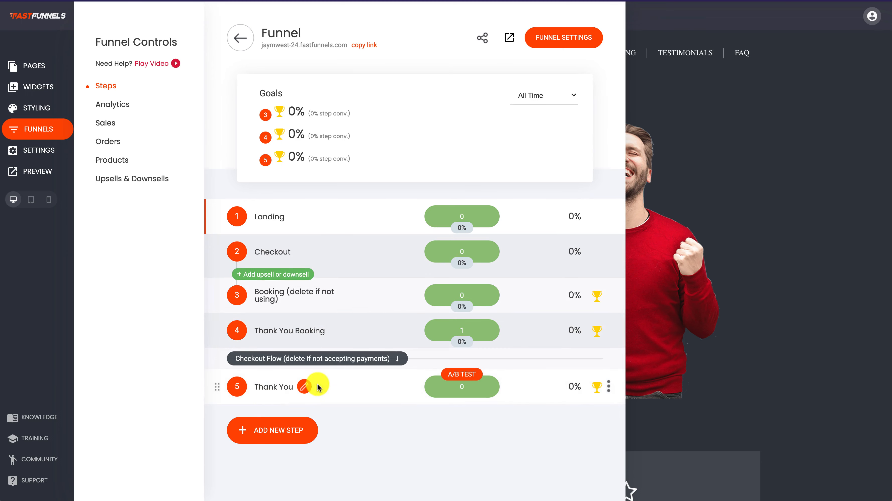
- Delete the final Thank You step and the Checkout Flow label from the funnel
{"action": "left_click", "coordinate": [609, 387]}
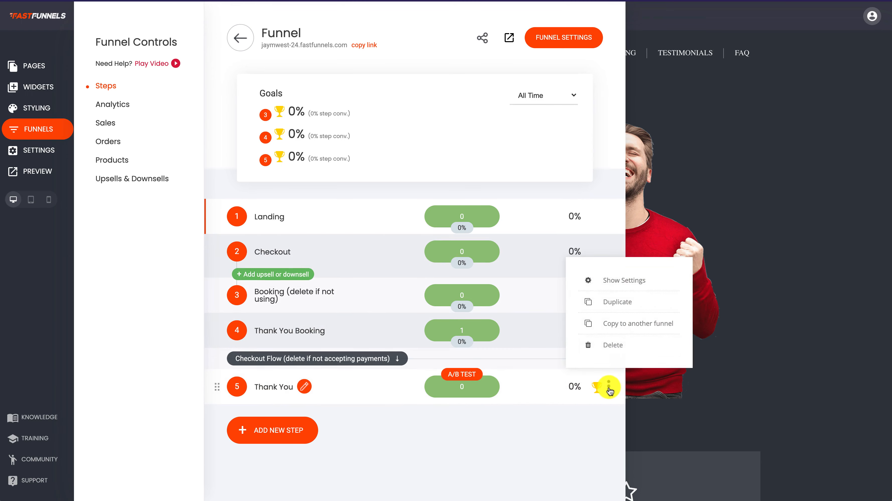
{"action": "left_click", "coordinate": [618, 345]}
{"action": "left_click", "coordinate": [488, 262]}
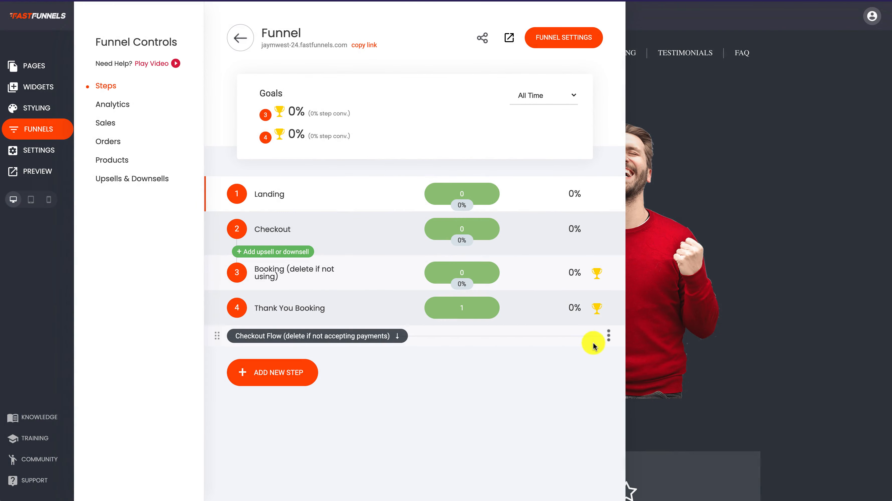
{"action": "left_click", "coordinate": [609, 338]}
{"action": "left_click", "coordinate": [620, 294]}
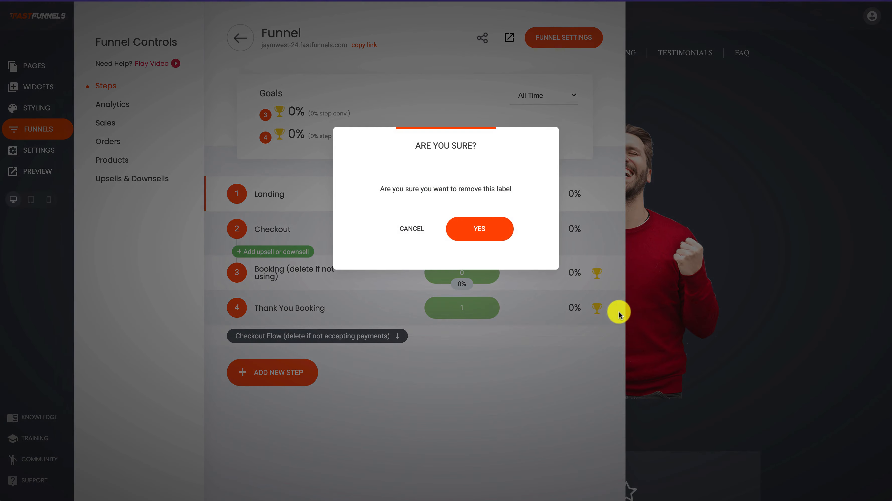
{"action": "left_click", "coordinate": [487, 227]}
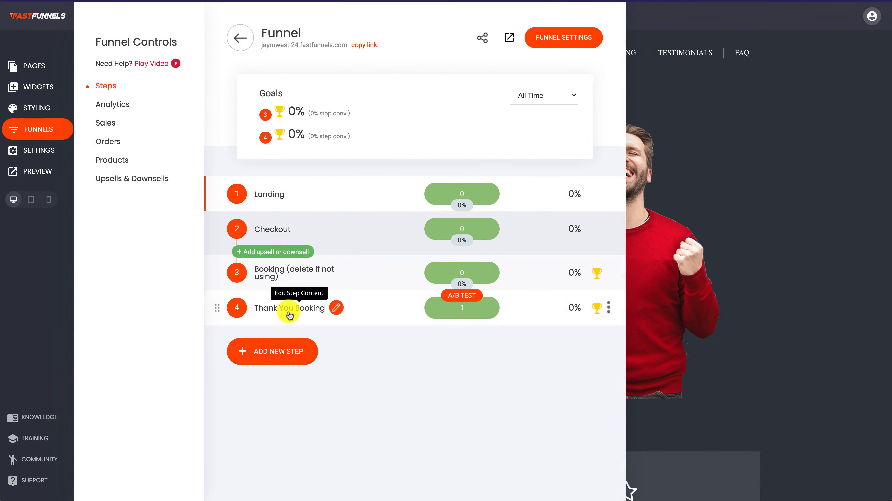
- Open the Checkout step's page for editing and change its title to "Book a Call"
{"action": "left_click", "coordinate": [303, 231]}
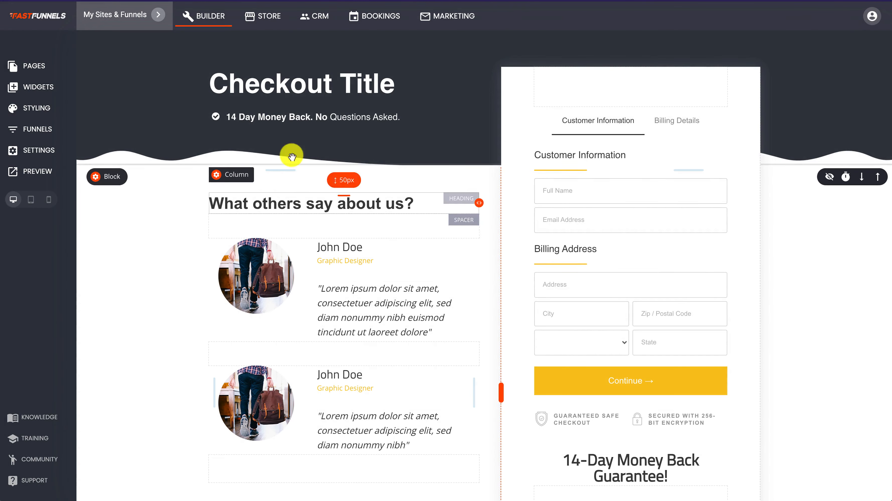
{"action": "left_click", "coordinate": [347, 82]}
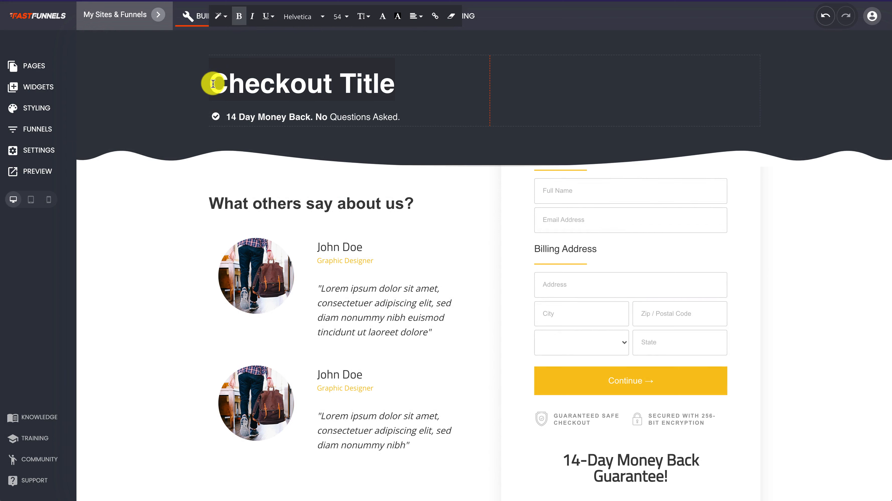
{"action": "type", "text": "Book a Call"}
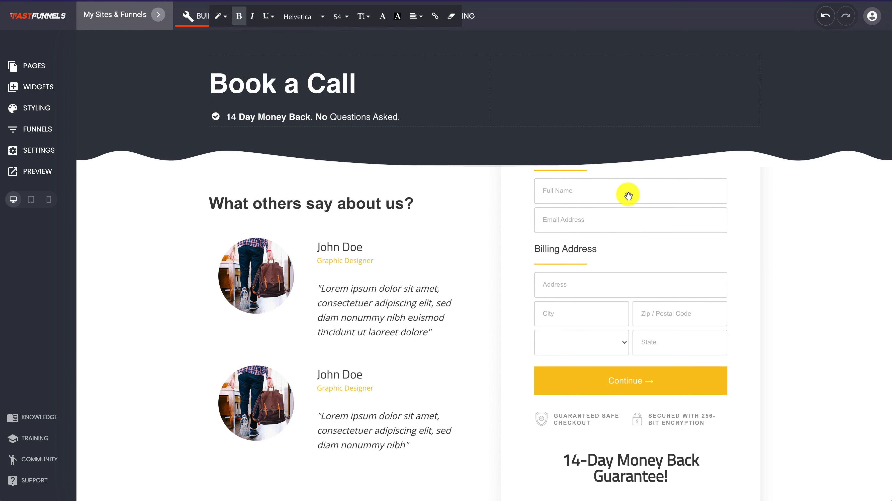
- Assign Consulting Call as the main product sold by the checkout form
{"action": "left_click", "coordinate": [615, 230]}
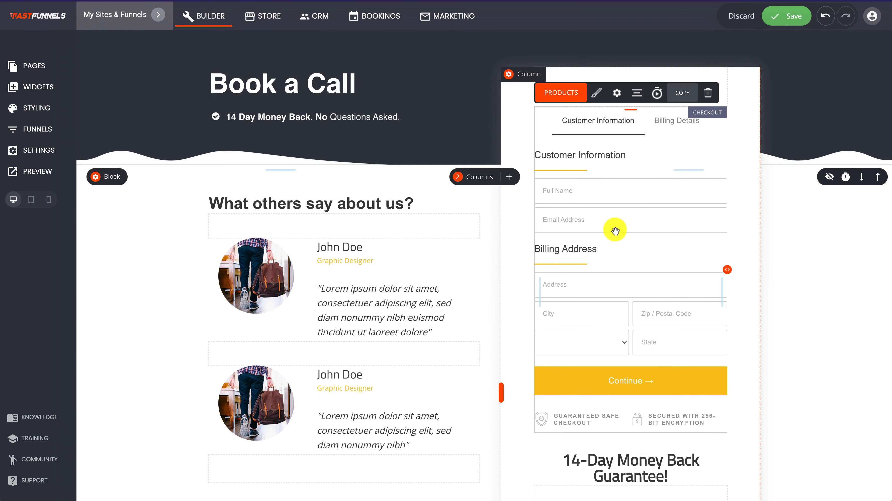
{"action": "left_click", "coordinate": [575, 93]}
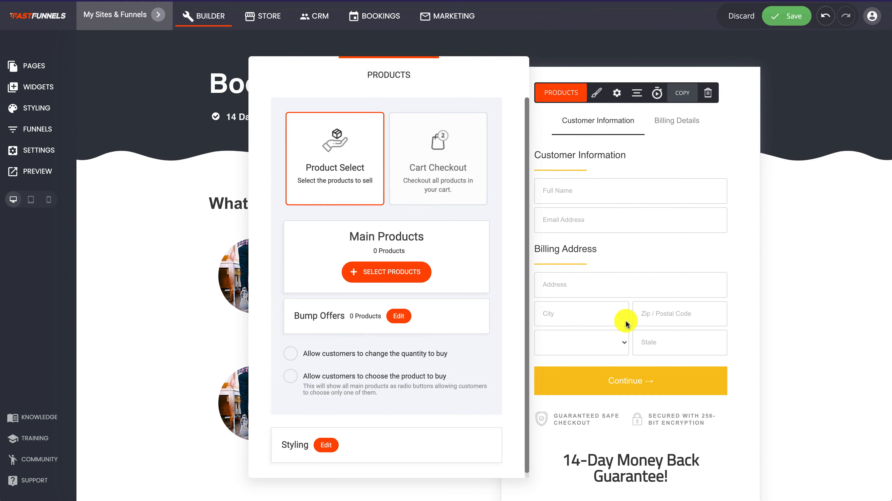
{"action": "left_click", "coordinate": [374, 270]}
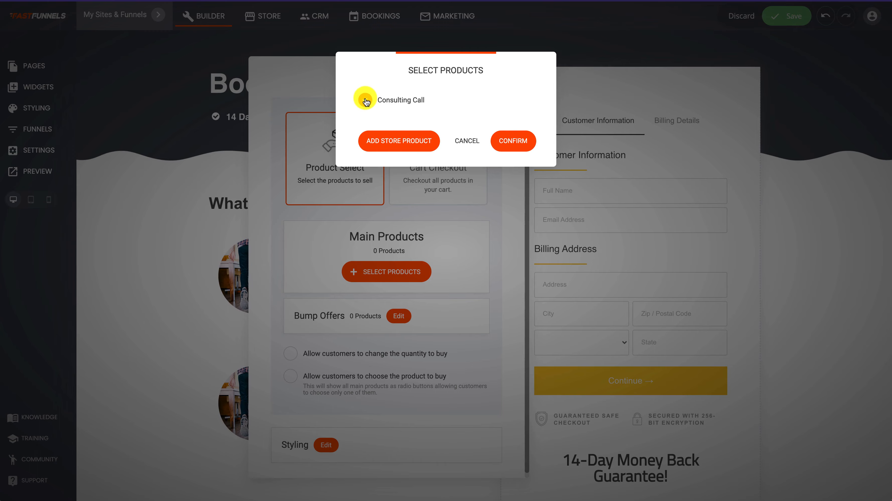
{"action": "left_click", "coordinate": [513, 141]}
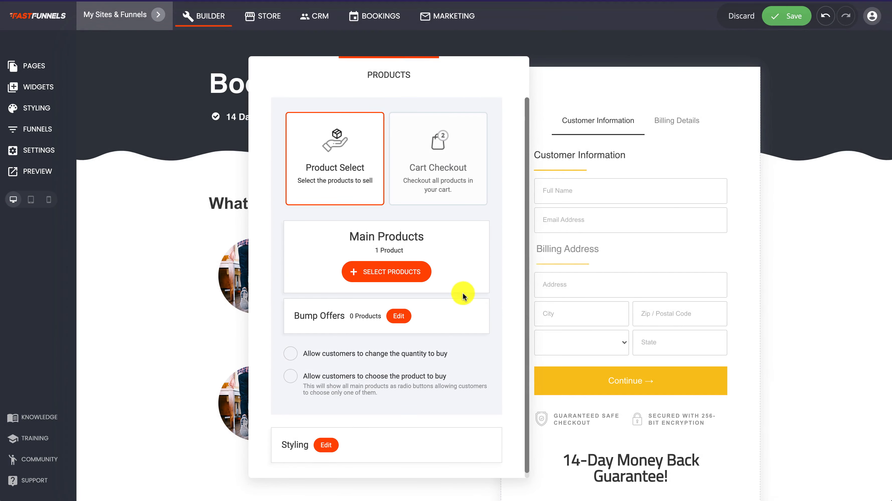
{"action": "left_click", "coordinate": [752, 322]}
- Review the checkout form's layout and its settings for the thank-you page, discounts, registrations and address fields
{"action": "scroll", "coordinate": [652, 293], "scroll_direction": "down", "scroll_amount": 4}
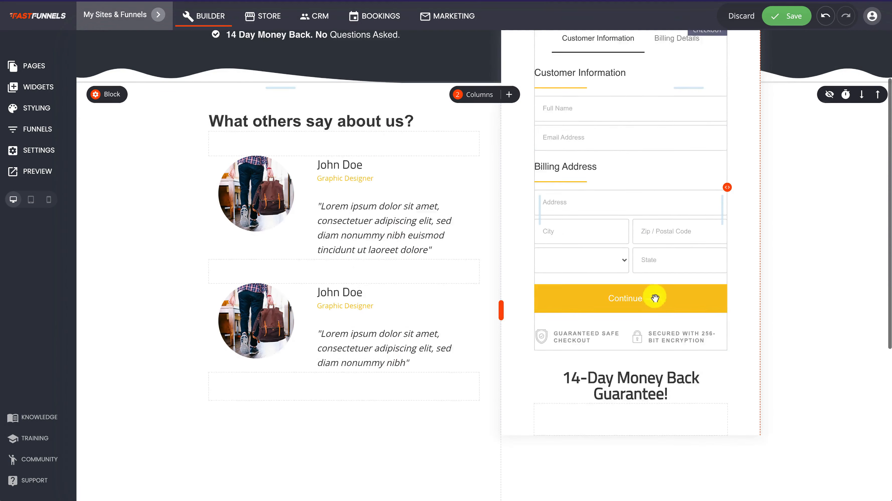
{"action": "scroll", "coordinate": [613, 242], "scroll_direction": "up", "scroll_amount": 4}
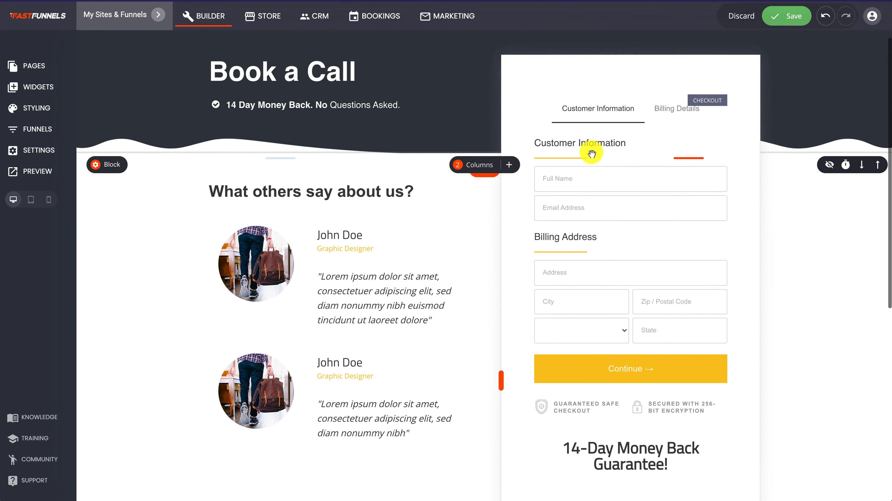
{"action": "left_click", "coordinate": [617, 81]}
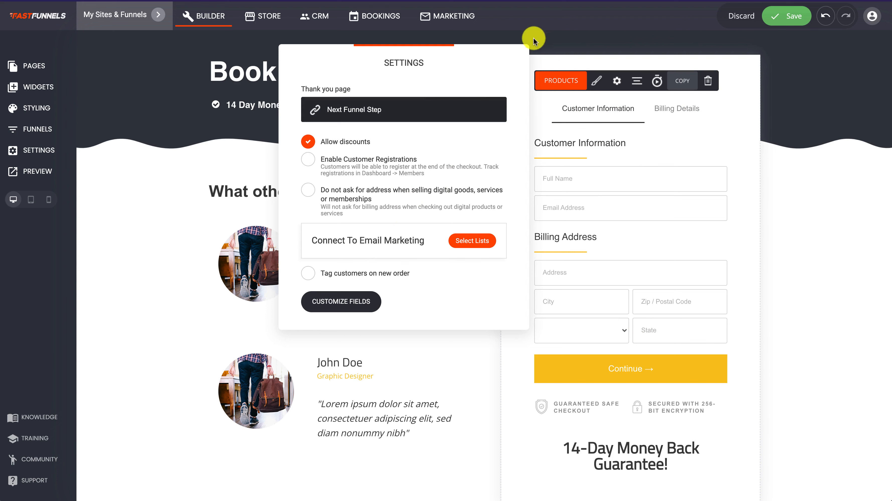
{"action": "left_click", "coordinate": [558, 40]}
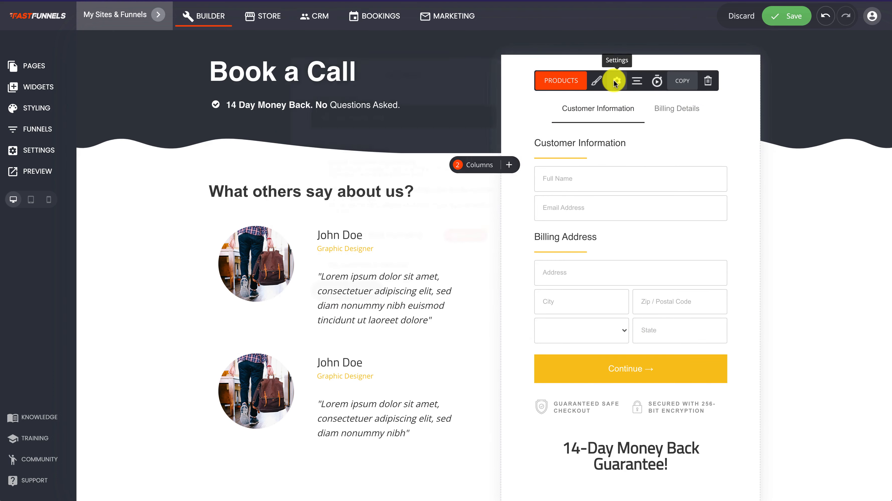
{"action": "left_click", "coordinate": [616, 80]}
{"action": "left_click", "coordinate": [619, 103]}
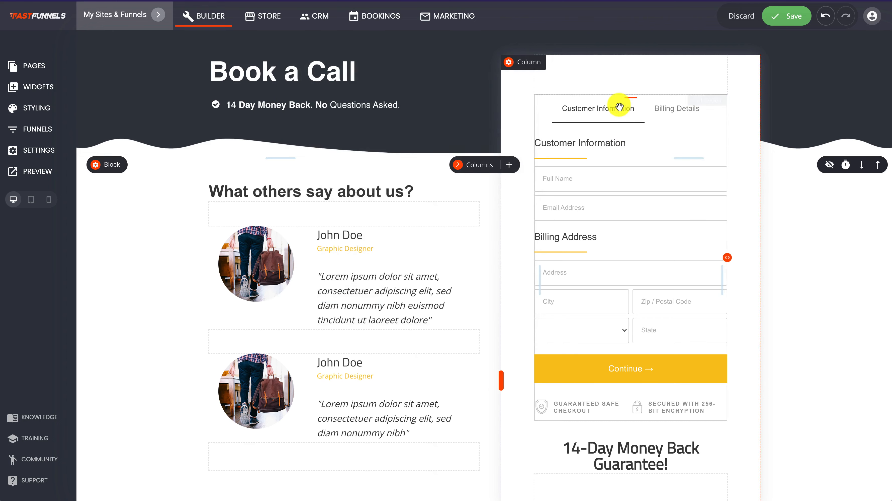
- Switch the checkout form to the 1-Step Checkout layout, check the order summary, and save the page
{"action": "left_click", "coordinate": [596, 82]}
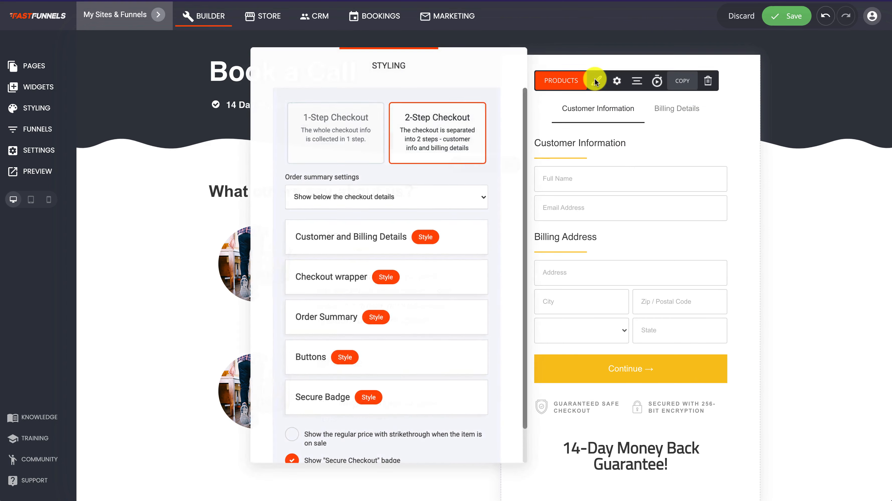
{"action": "left_click", "coordinate": [329, 124]}
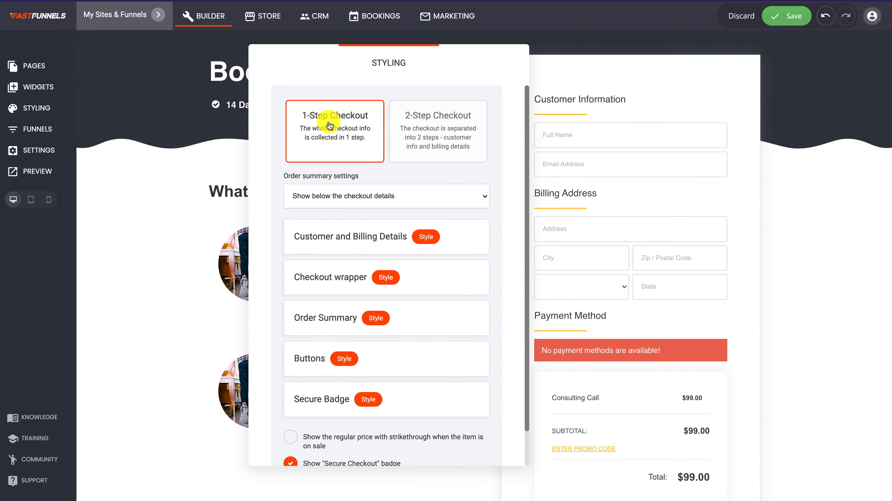
{"action": "left_click", "coordinate": [835, 299]}
{"action": "scroll", "coordinate": [835, 298], "scroll_direction": "down", "scroll_amount": 3}
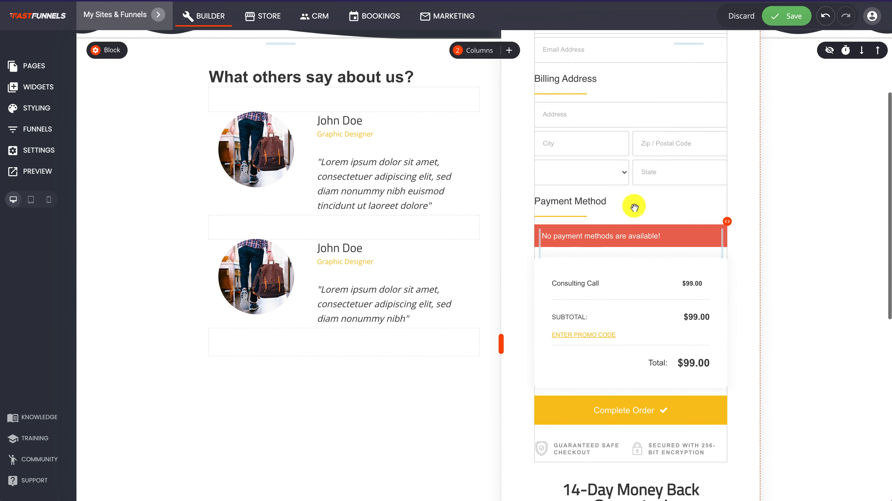
{"action": "scroll", "coordinate": [621, 279], "scroll_direction": "down", "scroll_amount": 3}
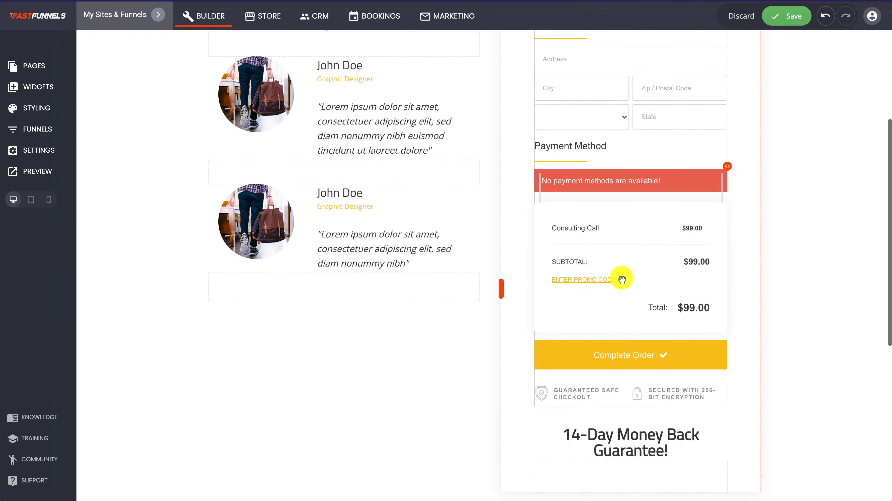
{"action": "scroll", "coordinate": [637, 235], "scroll_direction": "up", "scroll_amount": 6}
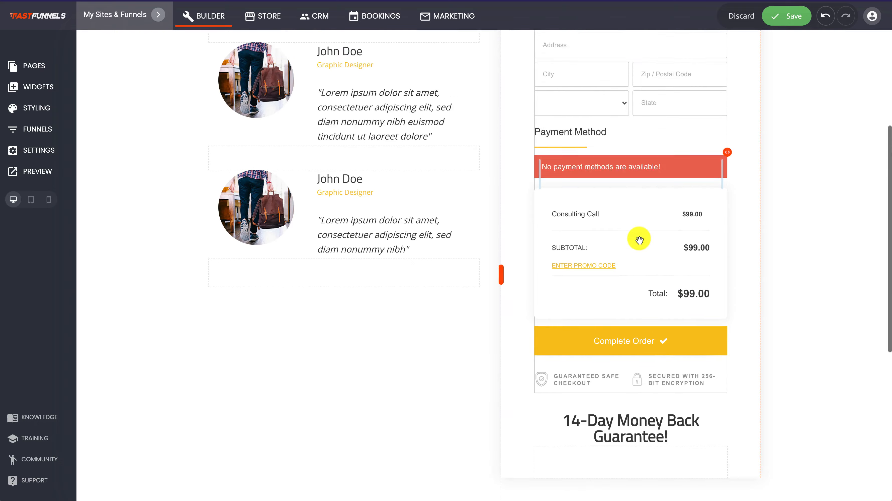
{"action": "left_click", "coordinate": [787, 16]}
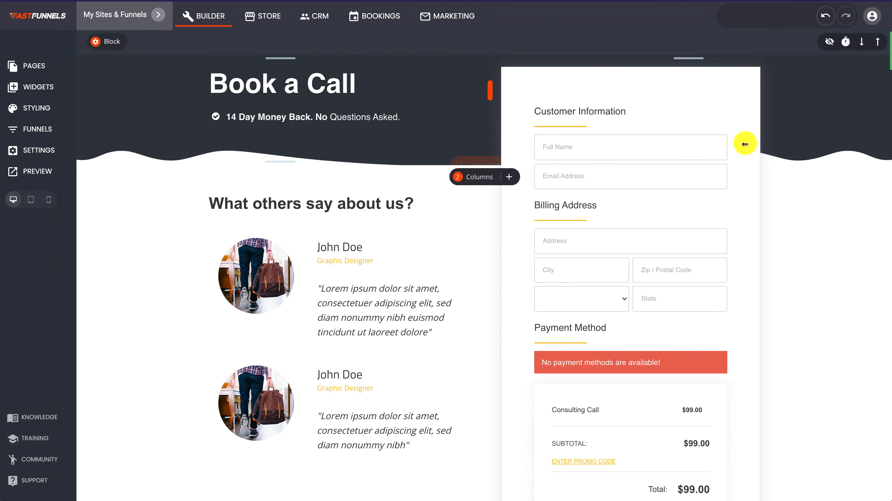
- Review the Booking step's calendar page and the Thank You Booking page from the funnel's steps
{"action": "scroll", "coordinate": [666, 325], "scroll_direction": "down", "scroll_amount": 3}
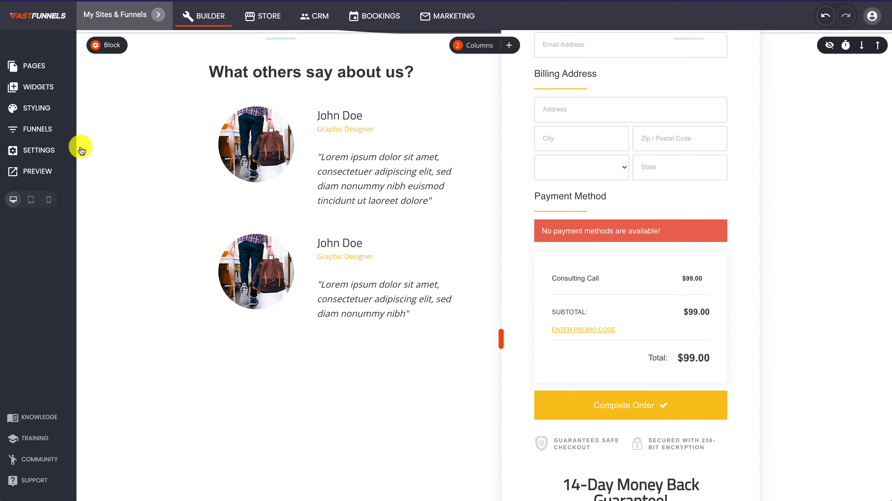
{"action": "left_click", "coordinate": [47, 129]}
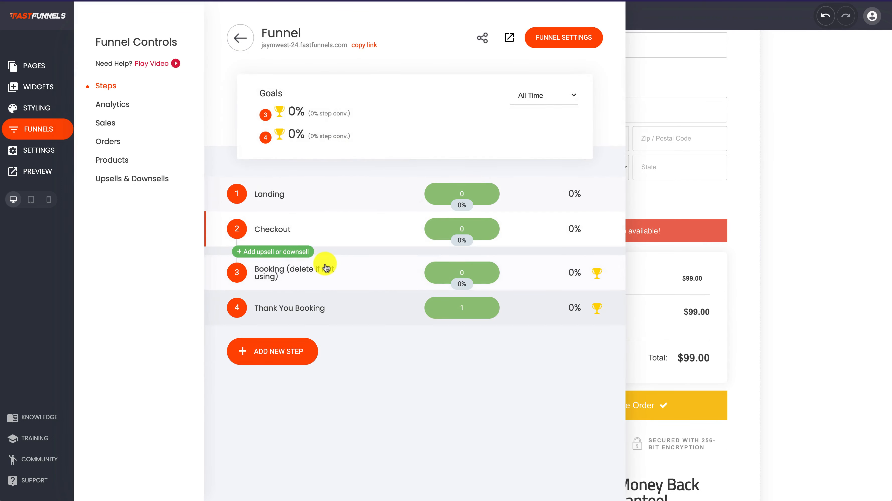
{"action": "left_click", "coordinate": [356, 270]}
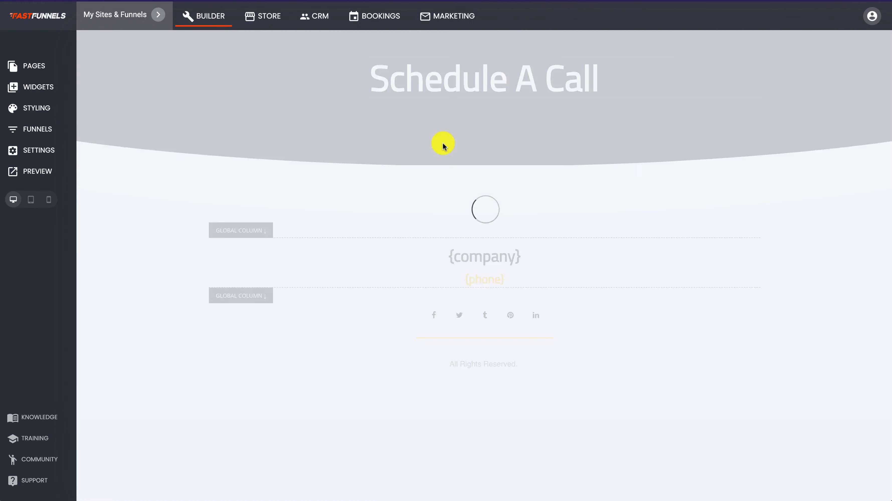
{"action": "scroll", "coordinate": [589, 321], "scroll_direction": "down", "scroll_amount": 5}
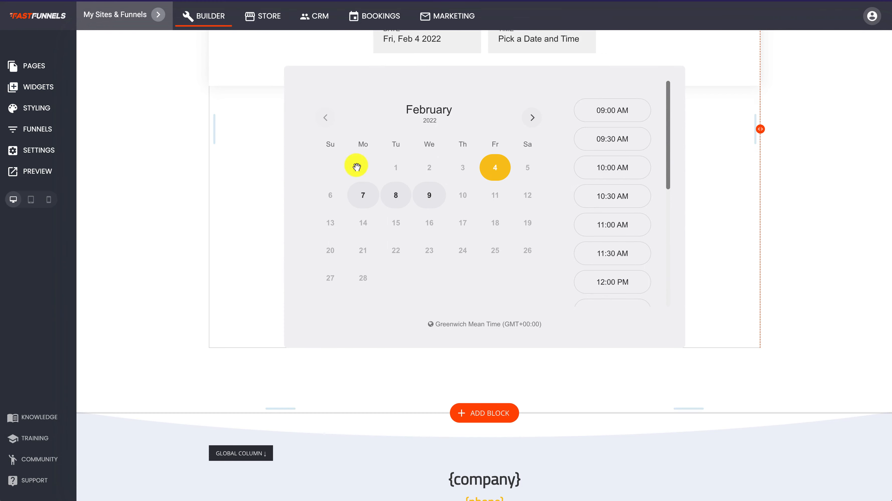
{"action": "left_click", "coordinate": [50, 127]}
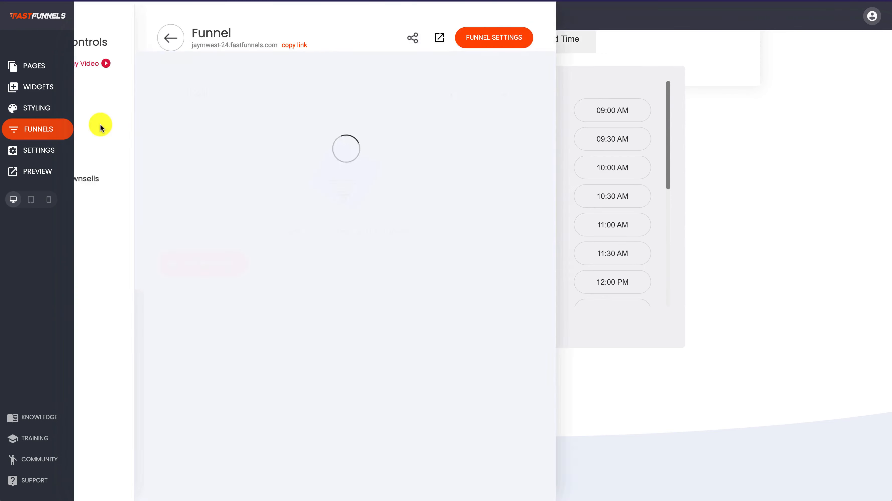
{"action": "left_click", "coordinate": [336, 309]}
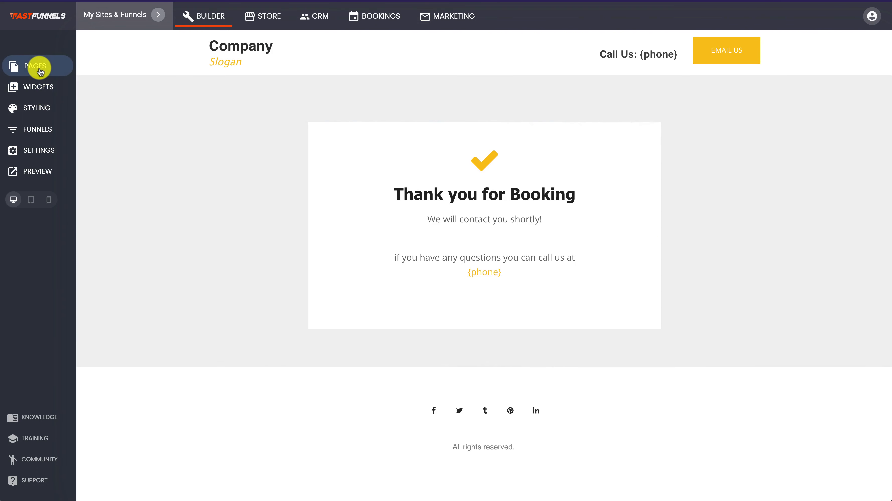
- Return to the Checkout step's page and connect its form to a new email marketing list named "Call People"
{"action": "left_click", "coordinate": [38, 128]}
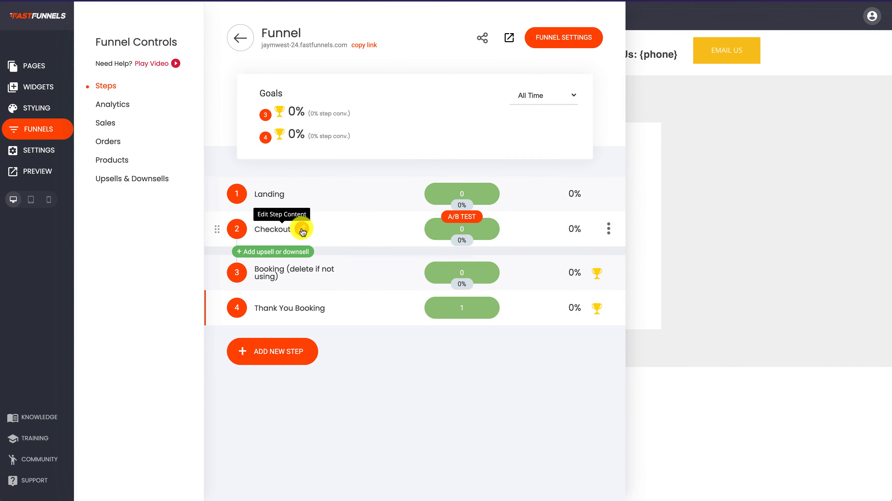
{"action": "left_click", "coordinate": [303, 232]}
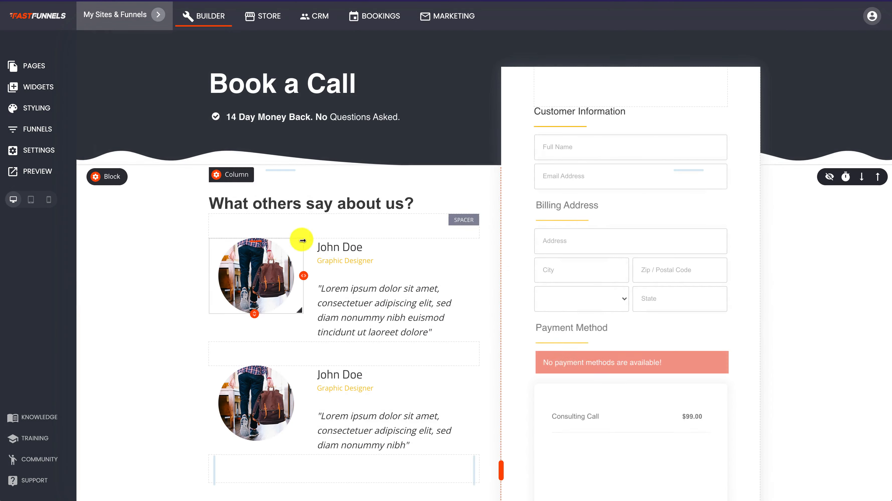
{"action": "left_click", "coordinate": [624, 194]}
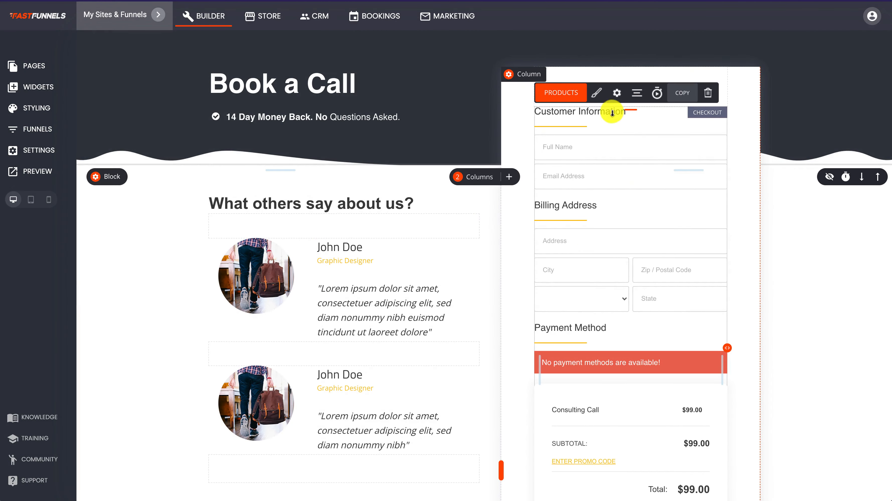
{"action": "left_click", "coordinate": [618, 94]}
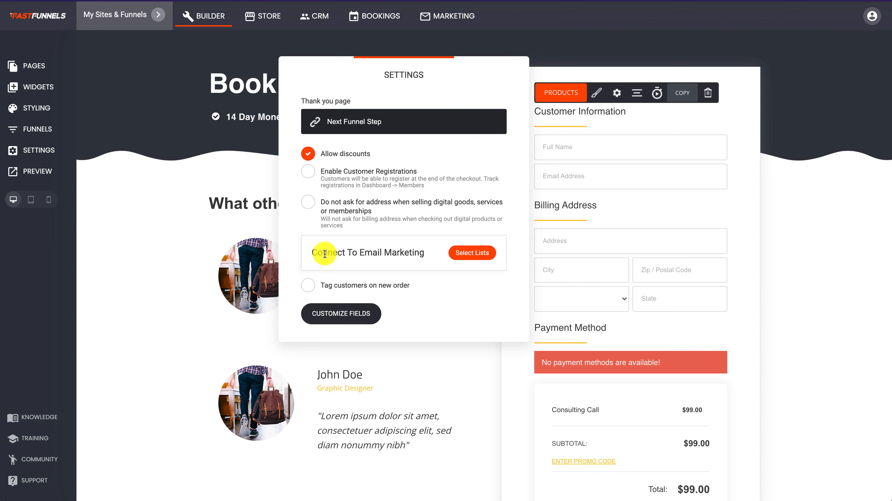
{"action": "left_click", "coordinate": [477, 253]}
{"action": "left_click", "coordinate": [400, 153]}
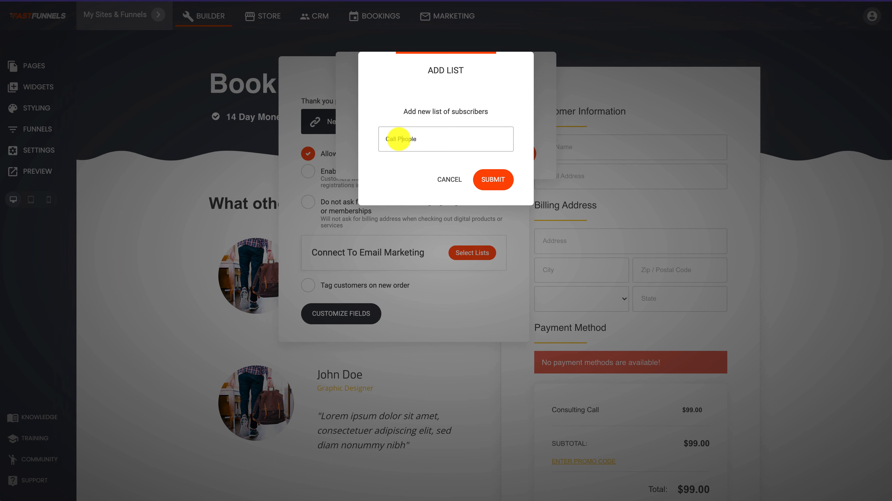
{"action": "left_click", "coordinate": [505, 178]}
{"action": "left_click", "coordinate": [512, 156]}
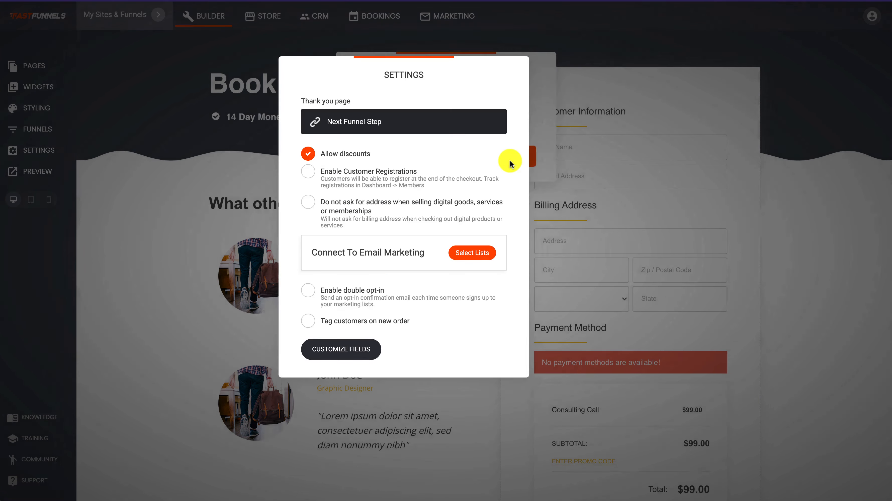
- Enable tagging customers on new orders with the tag "PAID FOR CALL" in the checkout settings, and save the page
{"action": "left_click", "coordinate": [308, 320]}
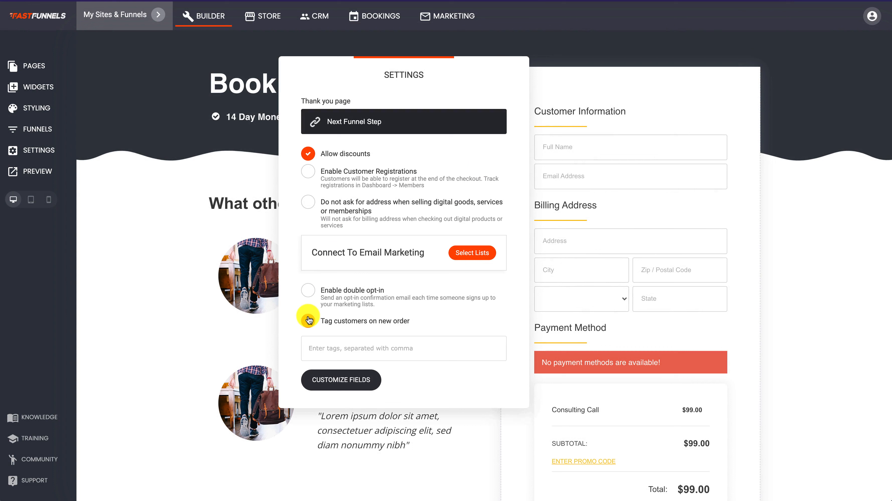
{"action": "left_click", "coordinate": [332, 351]}
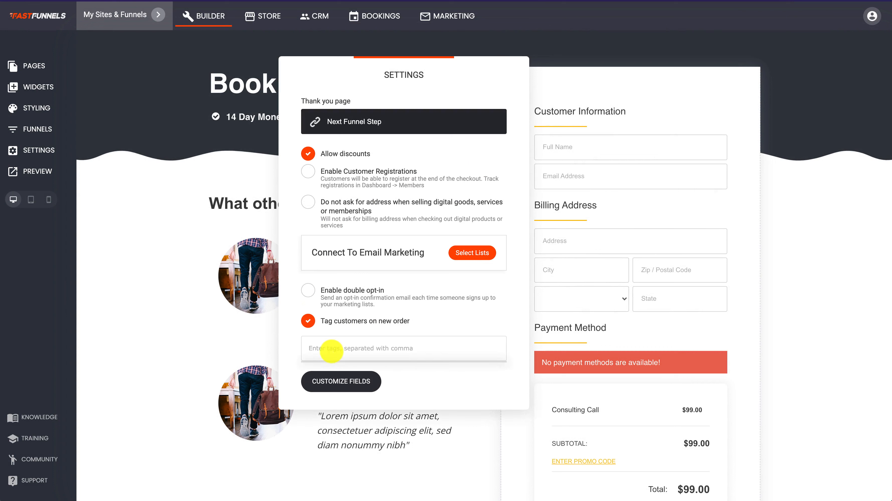
{"action": "type", "text": "PAID FOR"}
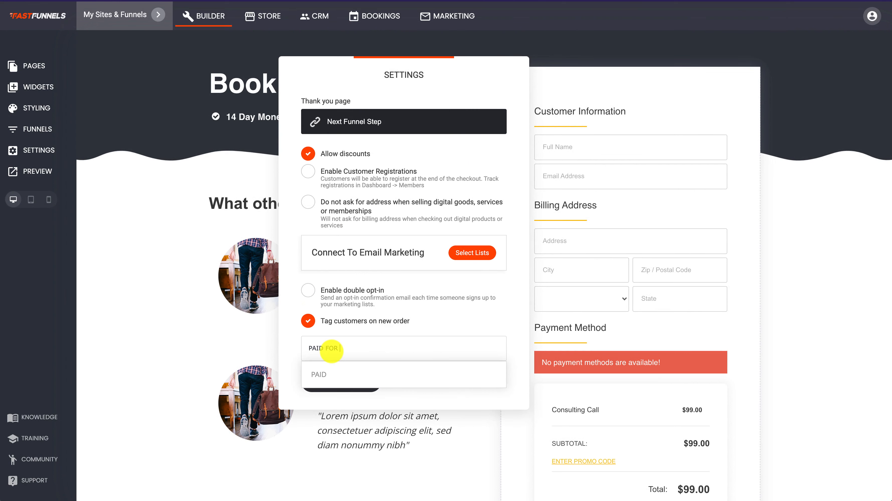
{"action": "type", "text": " CALL"}
{"action": "left_click", "coordinate": [326, 372]}
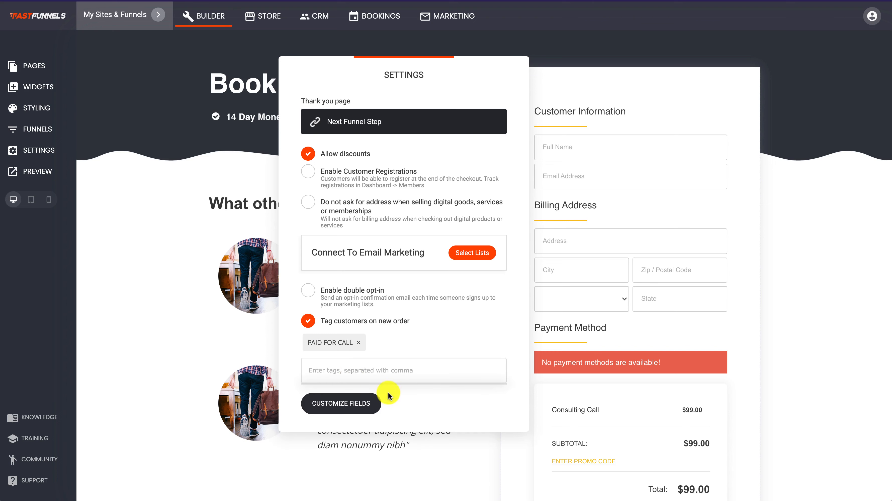
{"action": "left_click", "coordinate": [474, 415]}
{"action": "left_click", "coordinate": [540, 242]}
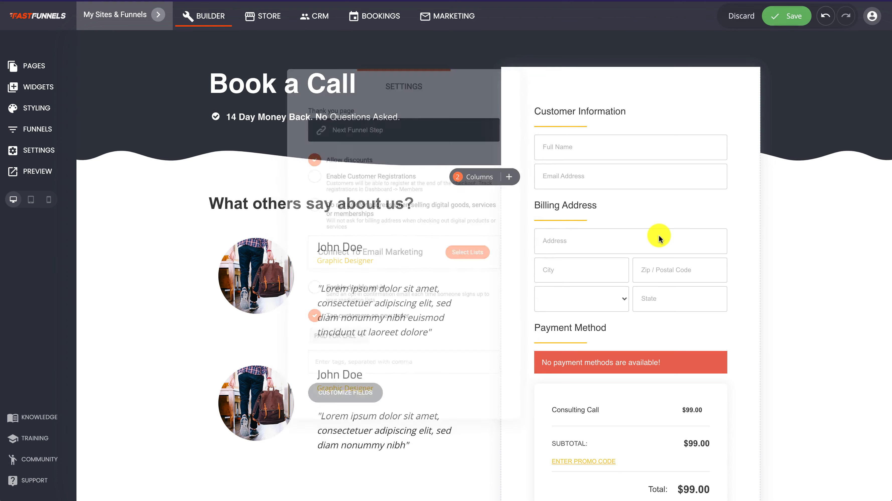
{"action": "left_click", "coordinate": [784, 16]}
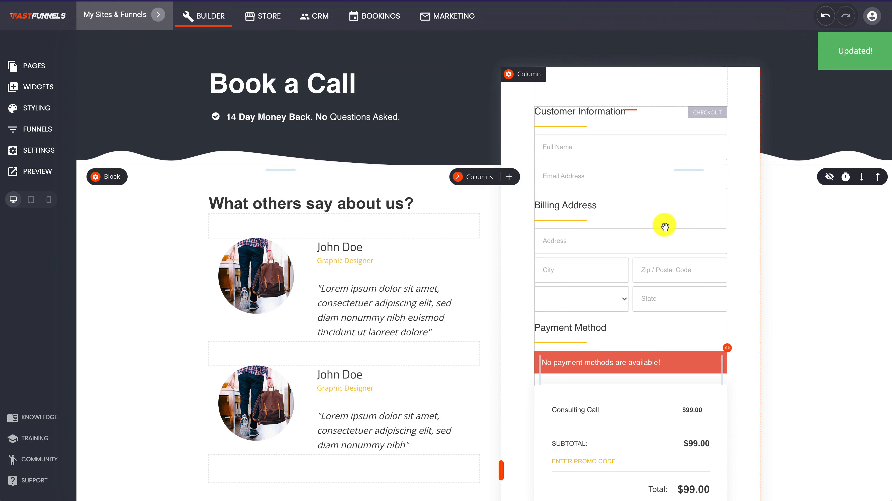
- Look through the marketing area's automations and its subscriber lists
{"action": "left_click", "coordinate": [454, 17]}
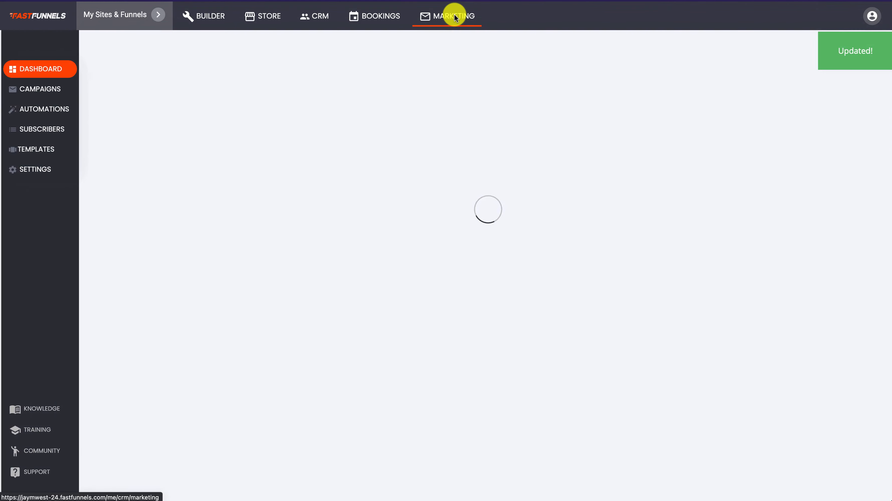
{"action": "left_click", "coordinate": [60, 110]}
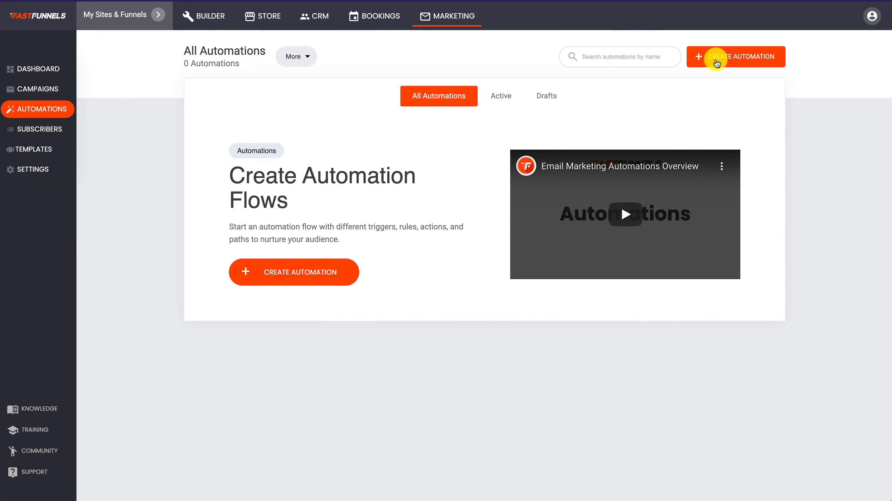
{"action": "left_click", "coordinate": [33, 129]}
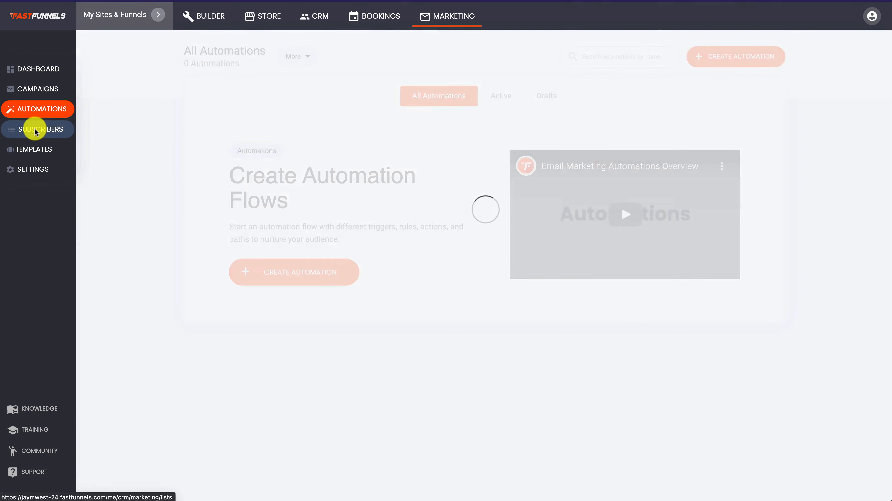
{"action": "left_click", "coordinate": [462, 119]}
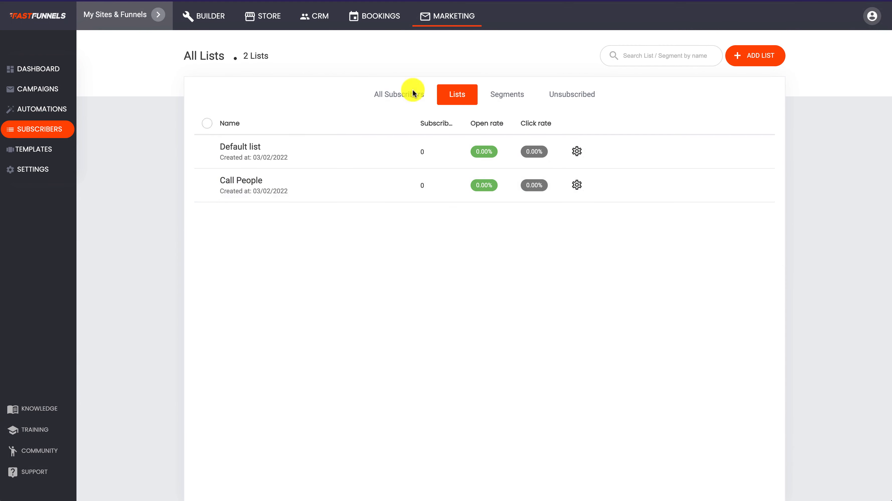
- Create a new marketing automation named "Paid for call"
{"action": "left_click", "coordinate": [14, 111]}
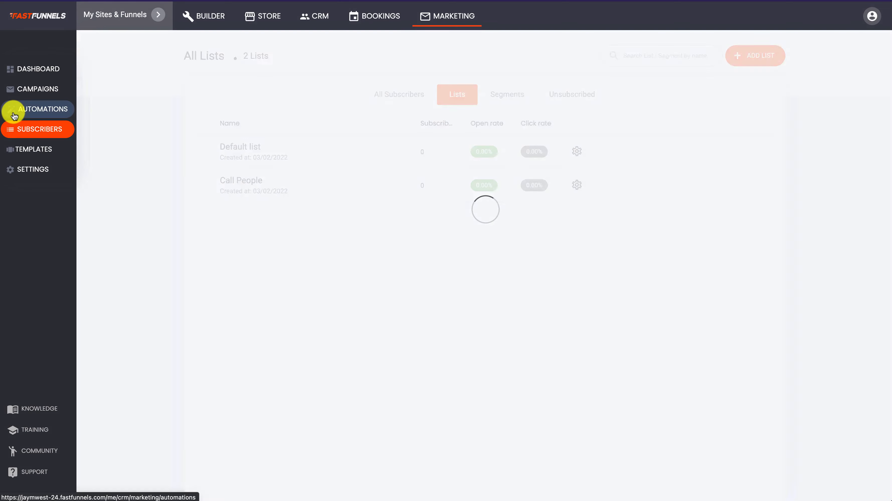
{"action": "left_click", "coordinate": [717, 58]}
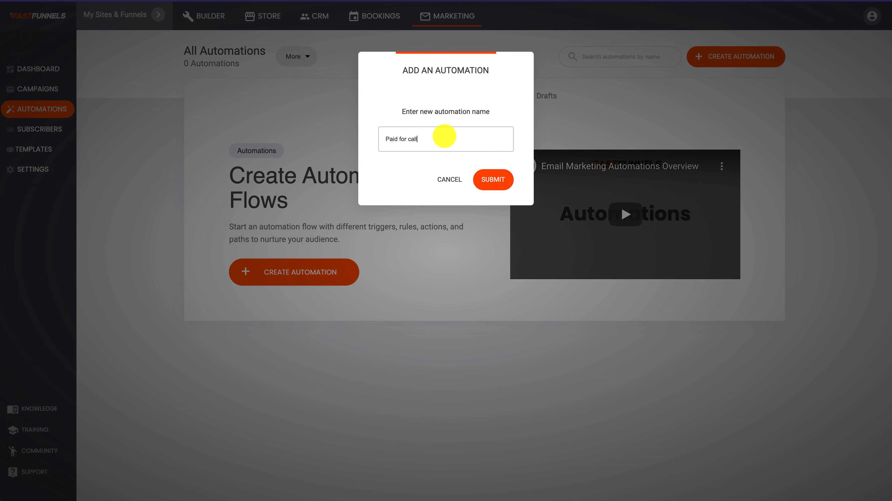
{"action": "left_click", "coordinate": [493, 179]}
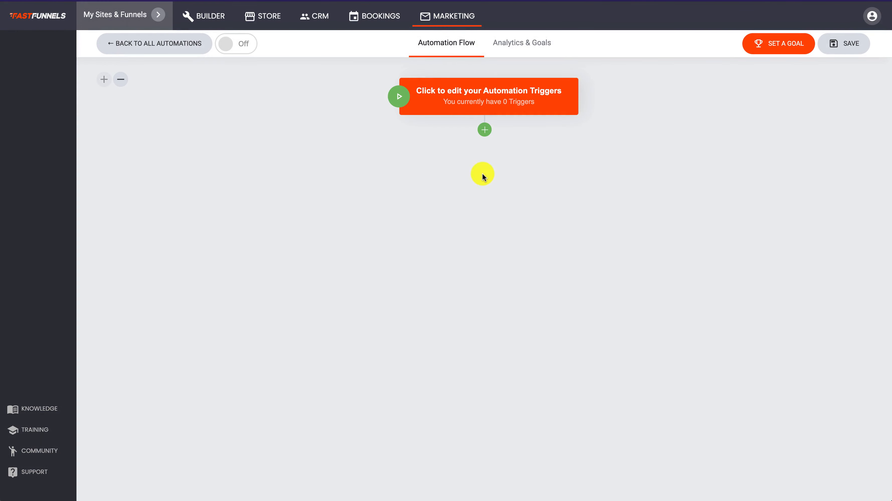
- Add an automation trigger that starts the flow when the tag "PAID FOR CALL" is added
{"action": "left_click", "coordinate": [487, 100]}
{"action": "left_click", "coordinate": [450, 182]}
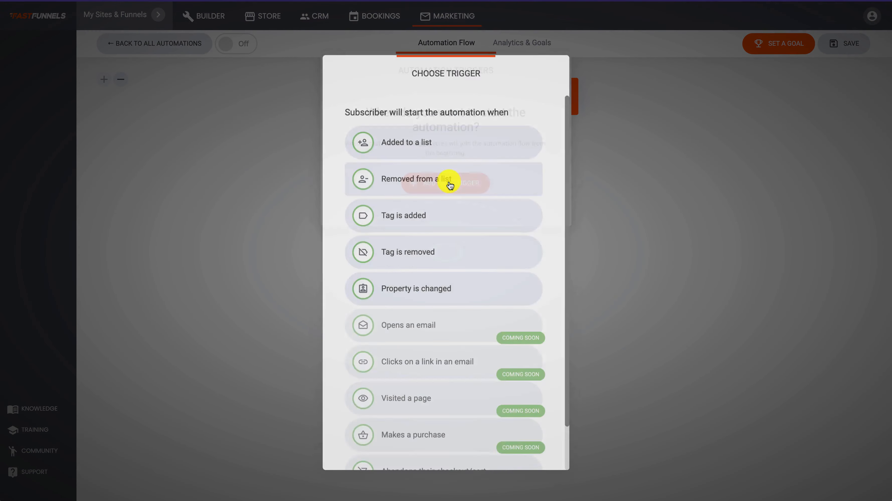
{"action": "left_click", "coordinate": [407, 214]}
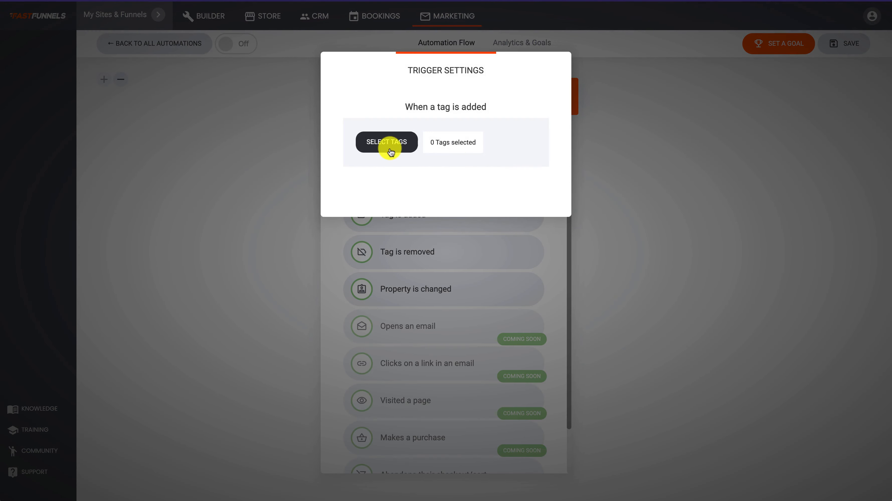
{"action": "left_click", "coordinate": [388, 143]}
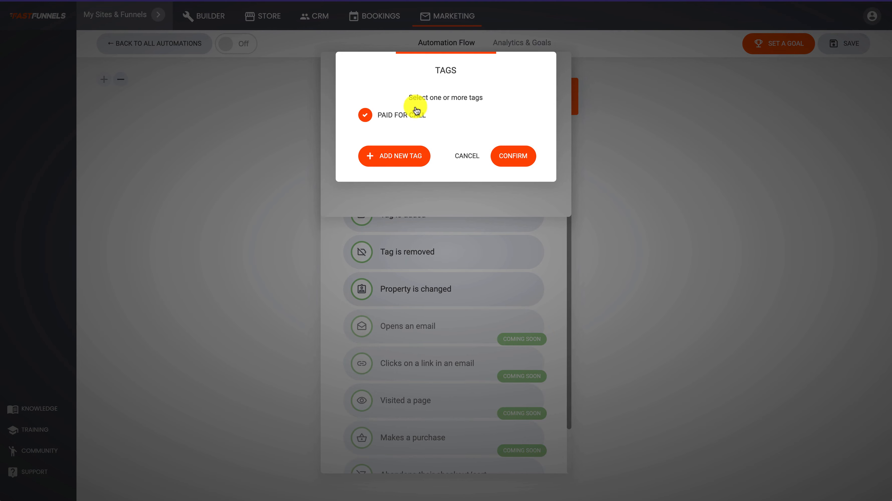
{"action": "left_click", "coordinate": [514, 157]}
{"action": "left_click", "coordinate": [638, 181]}
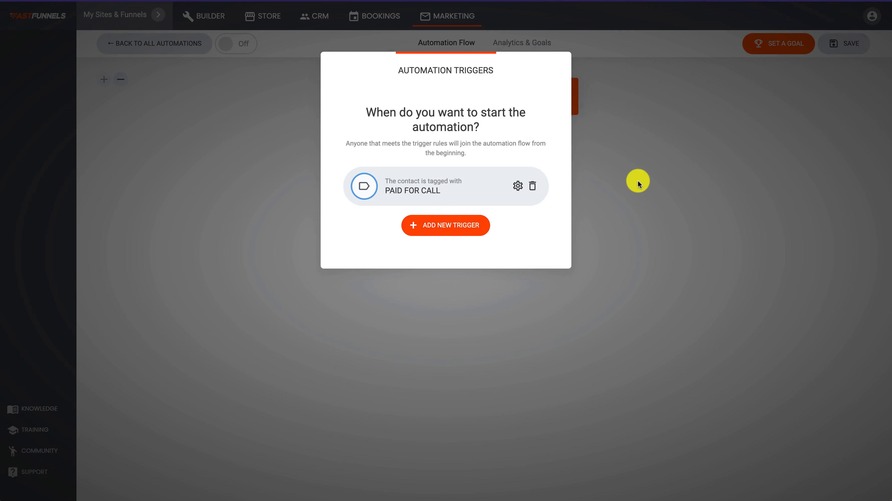
{"action": "left_click", "coordinate": [638, 181]}
- Add a Send Email step with the subject "Before your Booked Call...", fill in the sender's name and email, and start building the email
{"action": "left_click", "coordinate": [485, 129]}
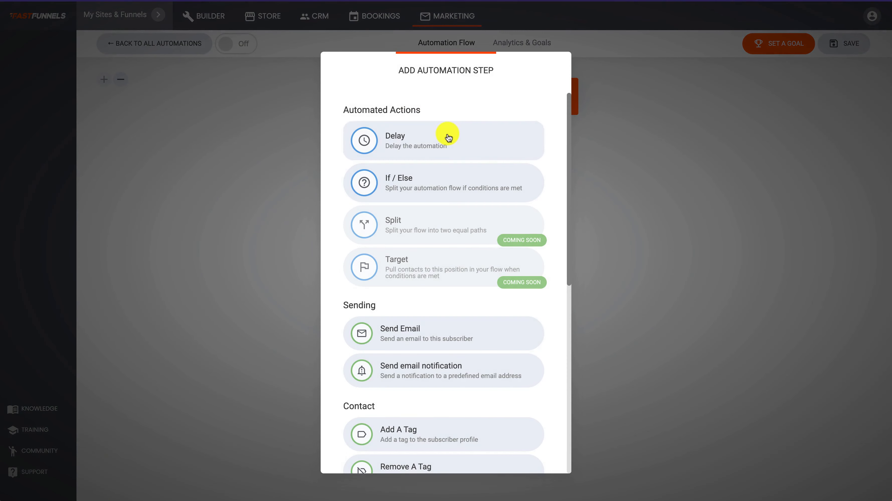
{"action": "left_click", "coordinate": [412, 336]}
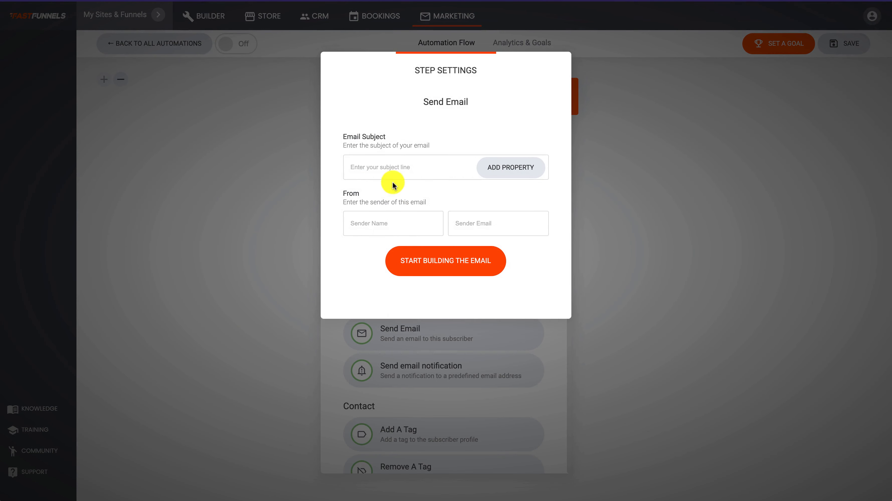
{"action": "left_click", "coordinate": [388, 168]}
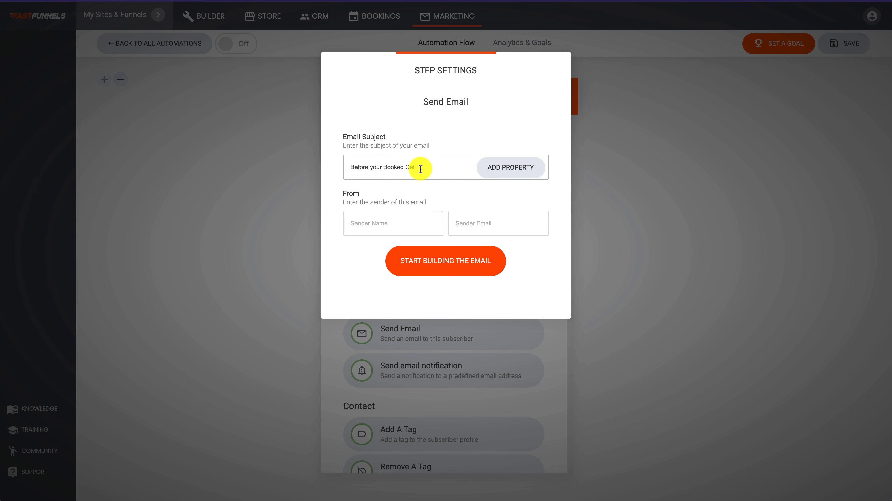
{"action": "left_click", "coordinate": [392, 227]}
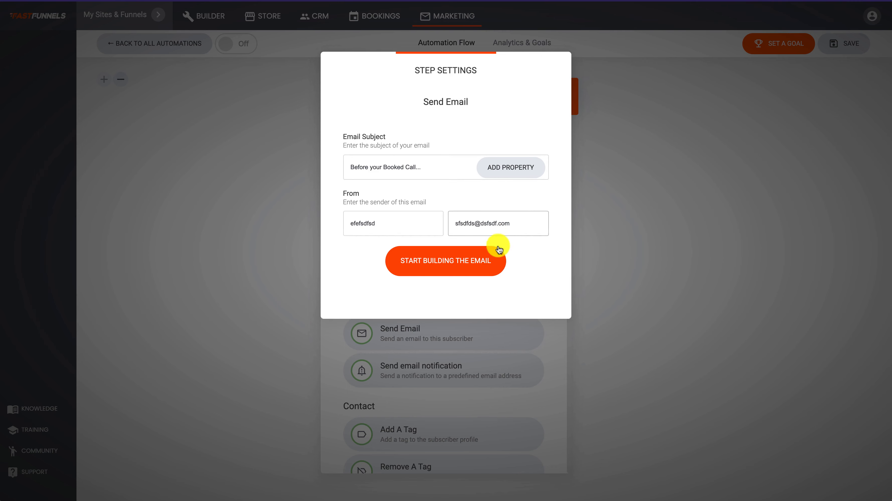
{"action": "left_click", "coordinate": [489, 258]}
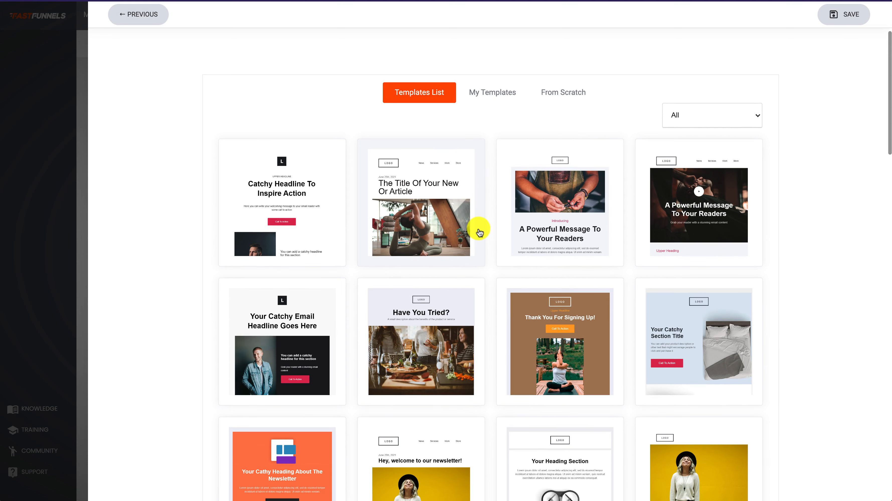
- Choose the brown "Thank You For Signing Up!" email template and change its headline to "Thank You For Booking"
{"action": "scroll", "coordinate": [480, 232], "scroll_direction": "down", "scroll_amount": 5}
{"action": "left_click", "coordinate": [528, 229]}
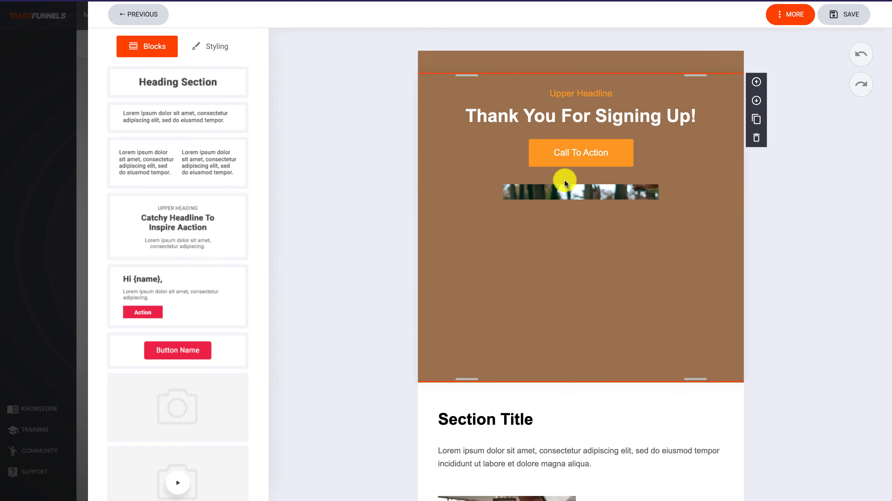
{"action": "left_click", "coordinate": [589, 151]}
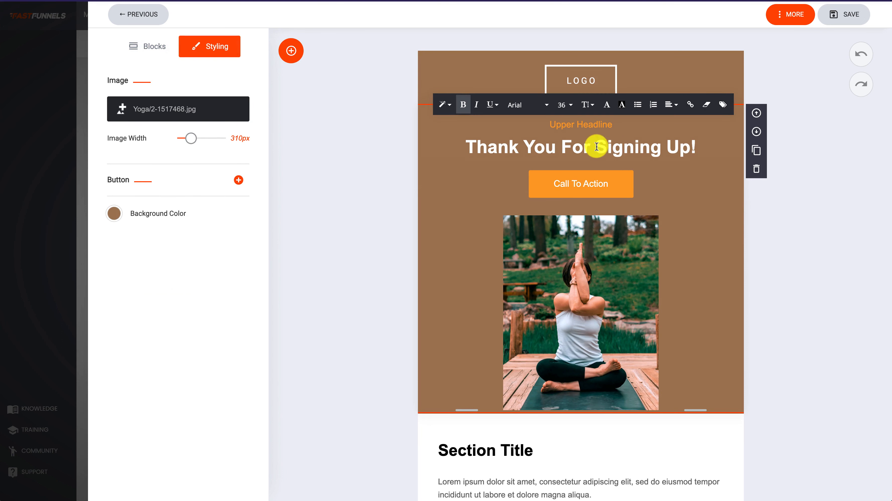
{"action": "left_click_drag", "start_coordinate": [597, 147], "coordinate": [730, 151]}
{"action": "type", "text": "Booking"}
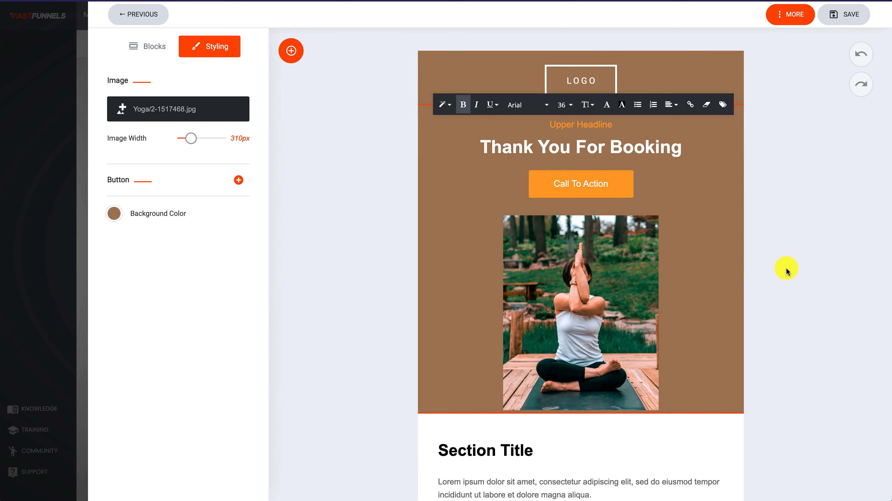
{"action": "left_click", "coordinate": [813, 269]}
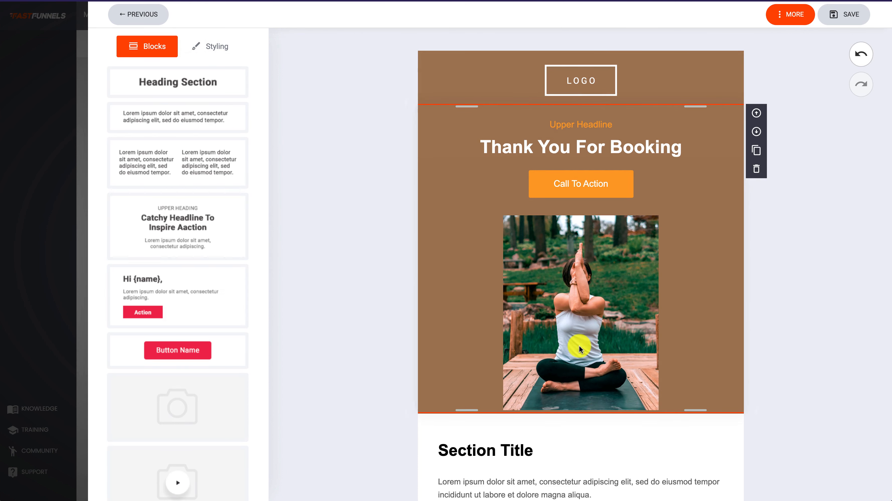
{"action": "scroll", "coordinate": [579, 347], "scroll_direction": "down", "scroll_amount": 10}
{"action": "scroll", "coordinate": [580, 347], "scroll_direction": "up", "scroll_amount": 10}
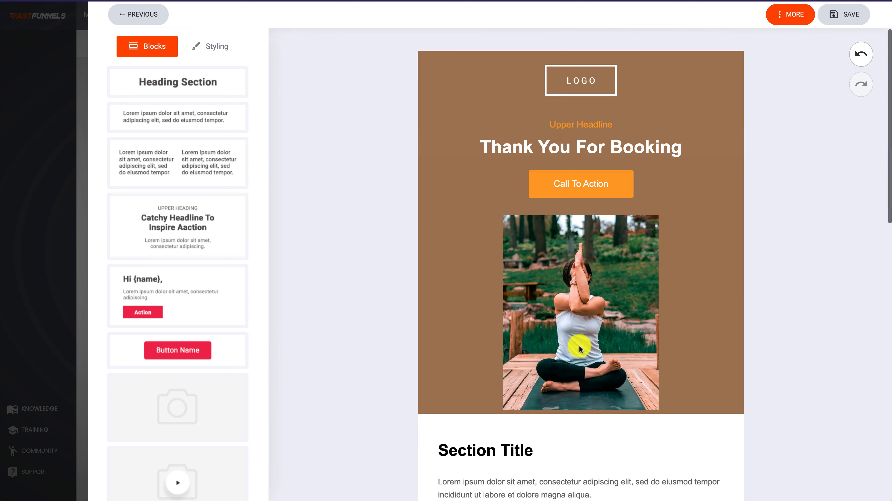
- Save the email, filling in the required brand details with a placeholder company name and company address
{"action": "left_click", "coordinate": [831, 18]}
{"action": "left_click", "coordinate": [485, 175]}
{"action": "type", "text": "dfgdfg"}
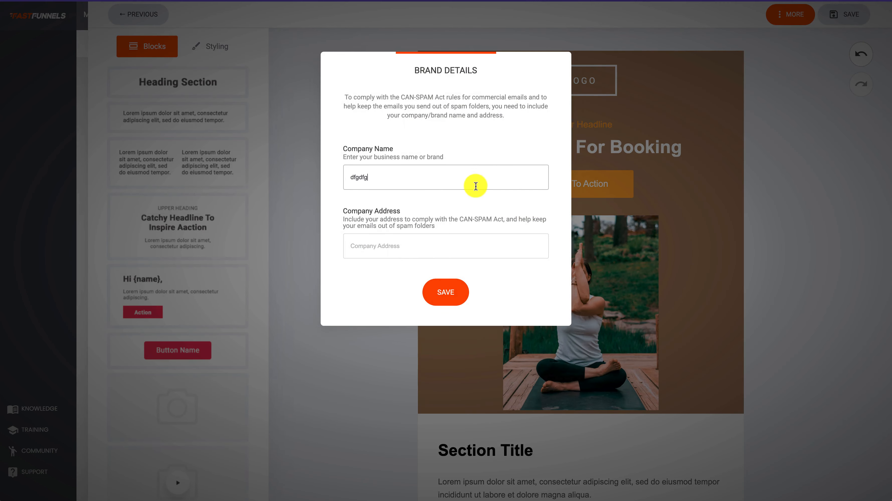
{"action": "type", "text": "dfg"}
{"action": "left_click", "coordinate": [424, 235]}
{"action": "type", "text": "gfdgdfgfdgdf"}
{"action": "left_click", "coordinate": [451, 297]}
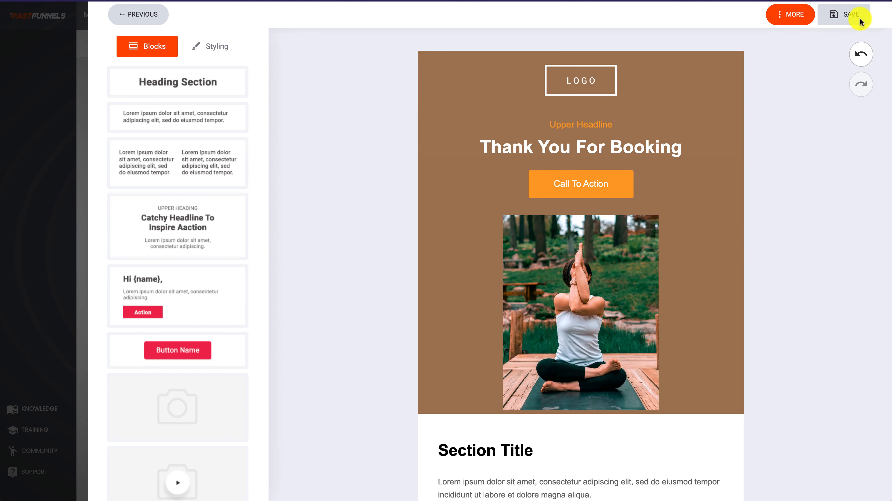
{"action": "left_click", "coordinate": [861, 18]}
{"action": "left_click", "coordinate": [754, 230]}
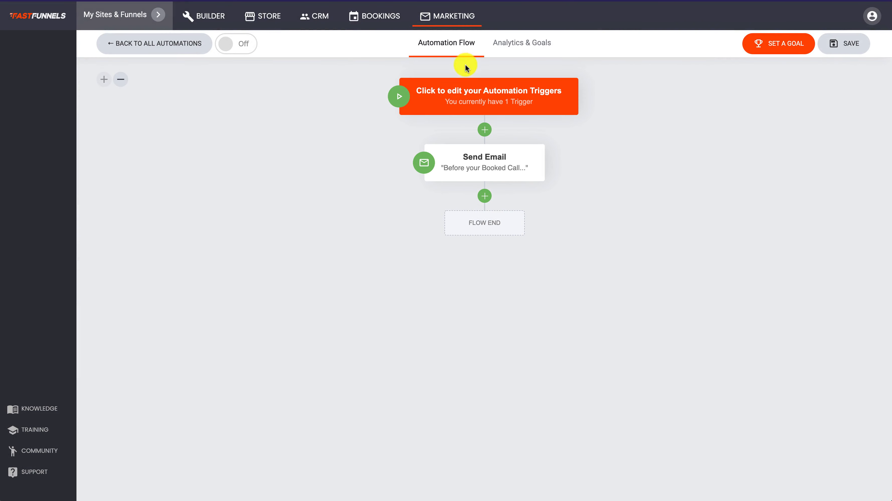
- Save the automation, check its entry and flow from the automations list, and return to the list
{"action": "mouse_move", "coordinate": [555, 110]}
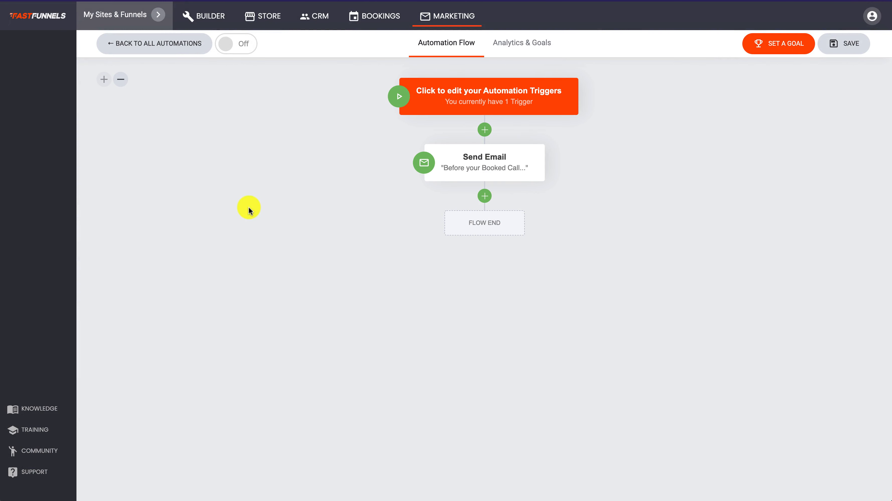
{"action": "left_click", "coordinate": [854, 45]}
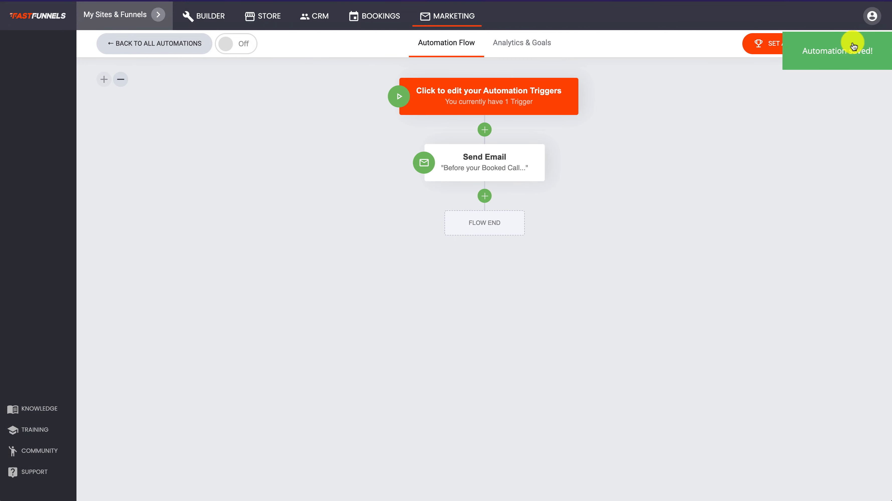
{"action": "left_click", "coordinate": [168, 51]}
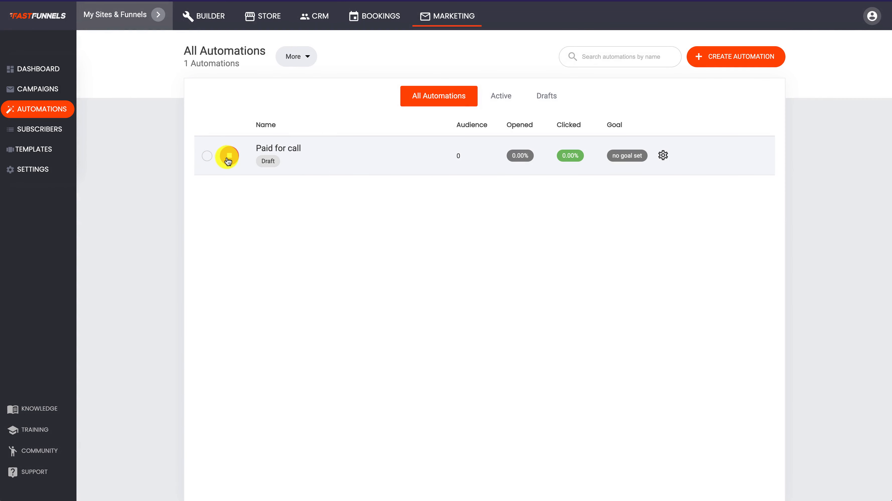
{"action": "left_click", "coordinate": [245, 144]}
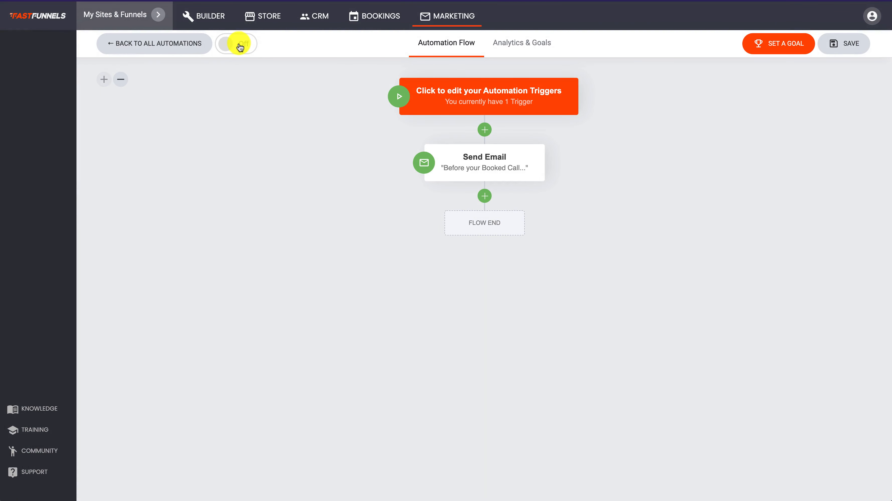
{"action": "left_click", "coordinate": [202, 45]}
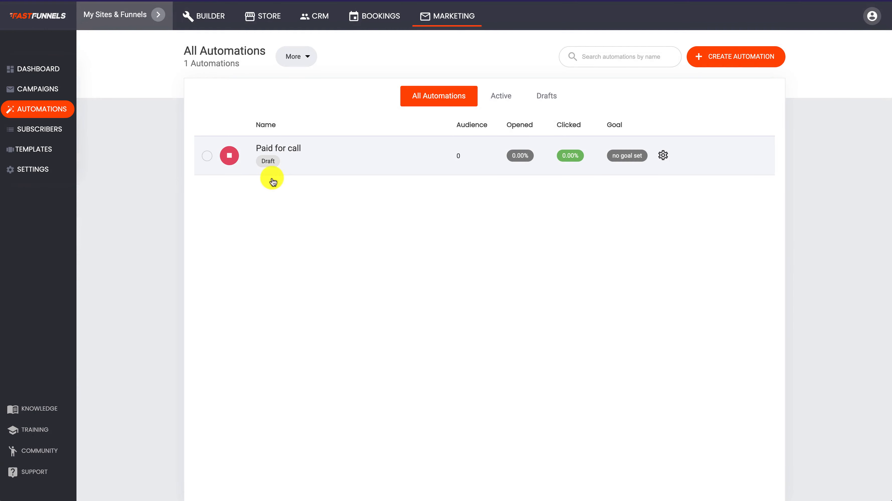
- Look at the marketing settings' form for verifying a sending domain, cancel it, and return to the builder
{"action": "left_click", "coordinate": [40, 170]}
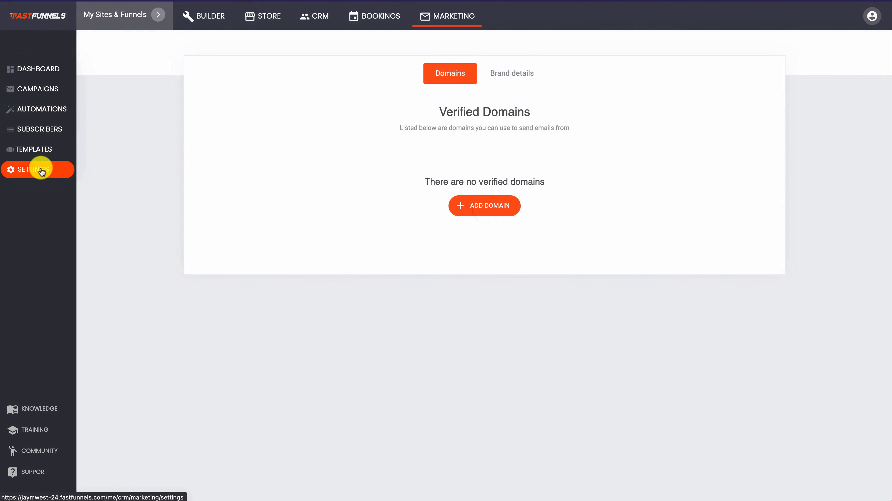
{"action": "left_click", "coordinate": [499, 206]}
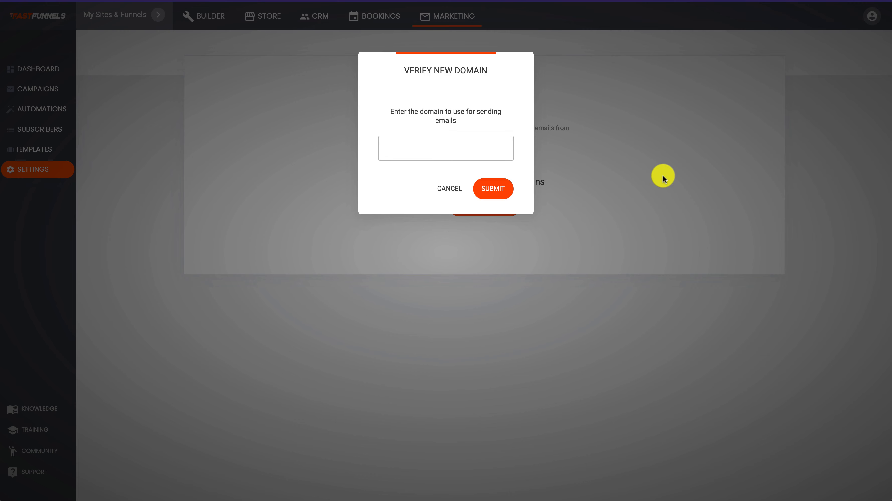
{"action": "left_click", "coordinate": [451, 188]}
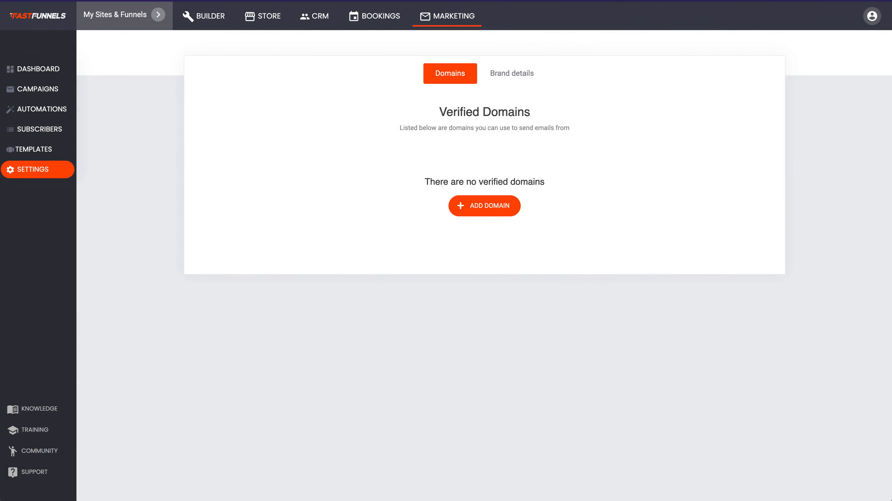
{"action": "left_click", "coordinate": [211, 16]}
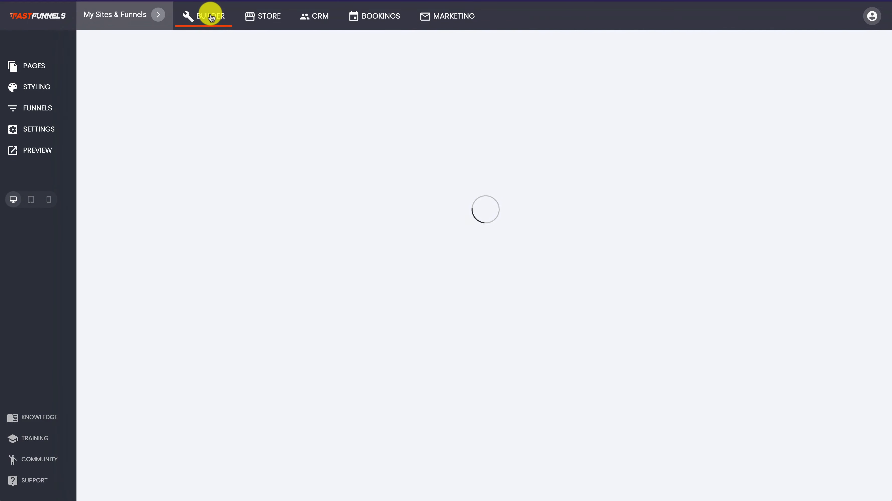